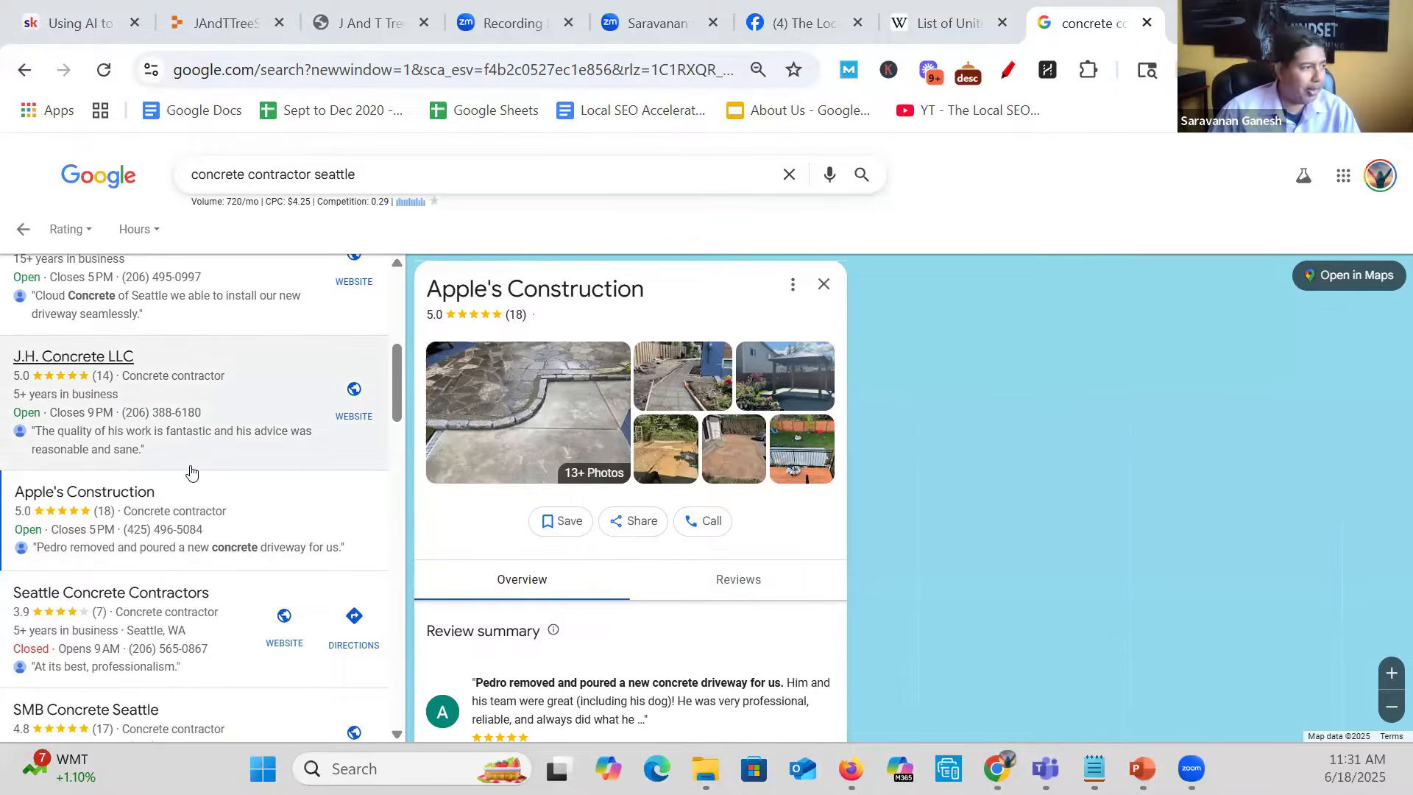
- Examine the Apple's Construction business profile, including its photos, review summary, contact details and missing website information
scroll(677, 572, down, 6)
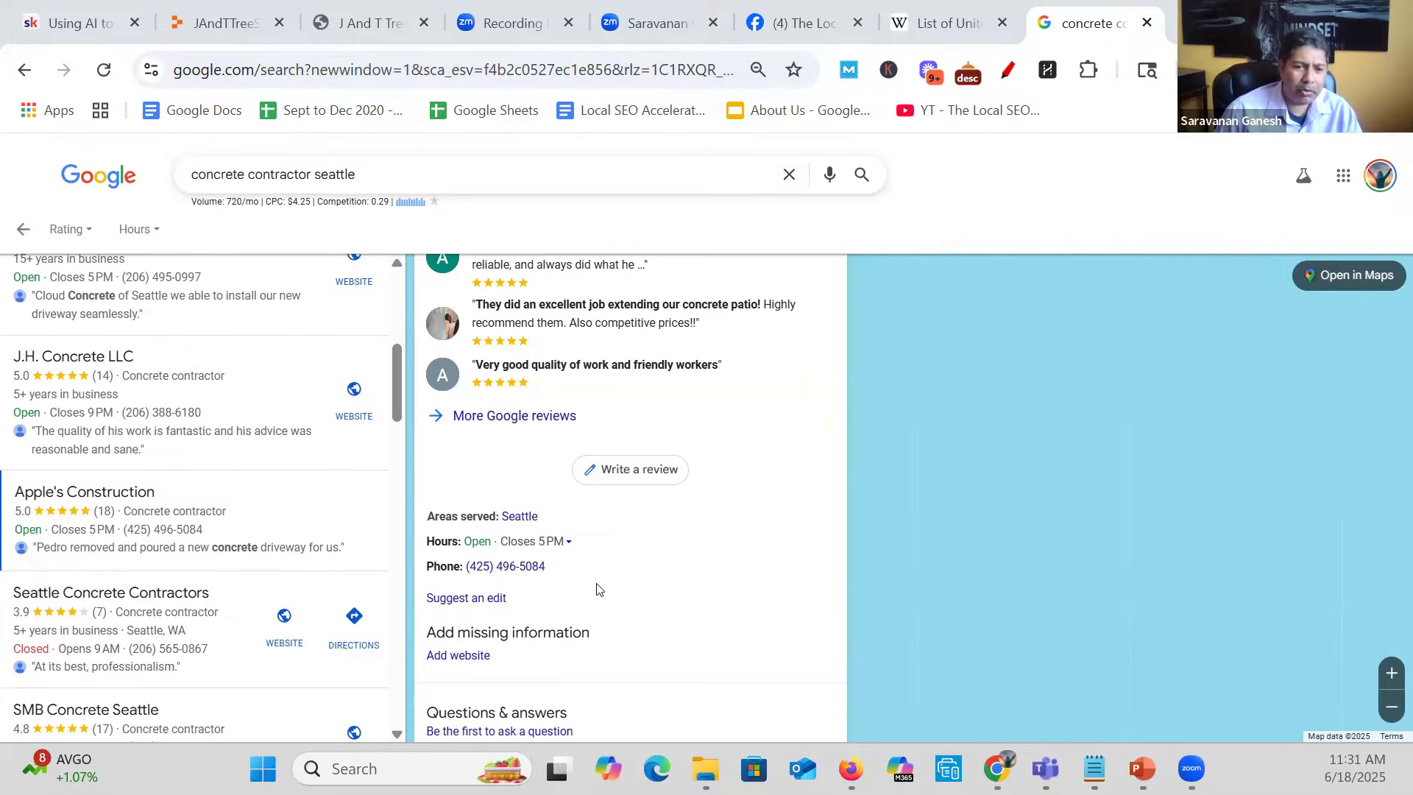
scroll(598, 589, up, 6)
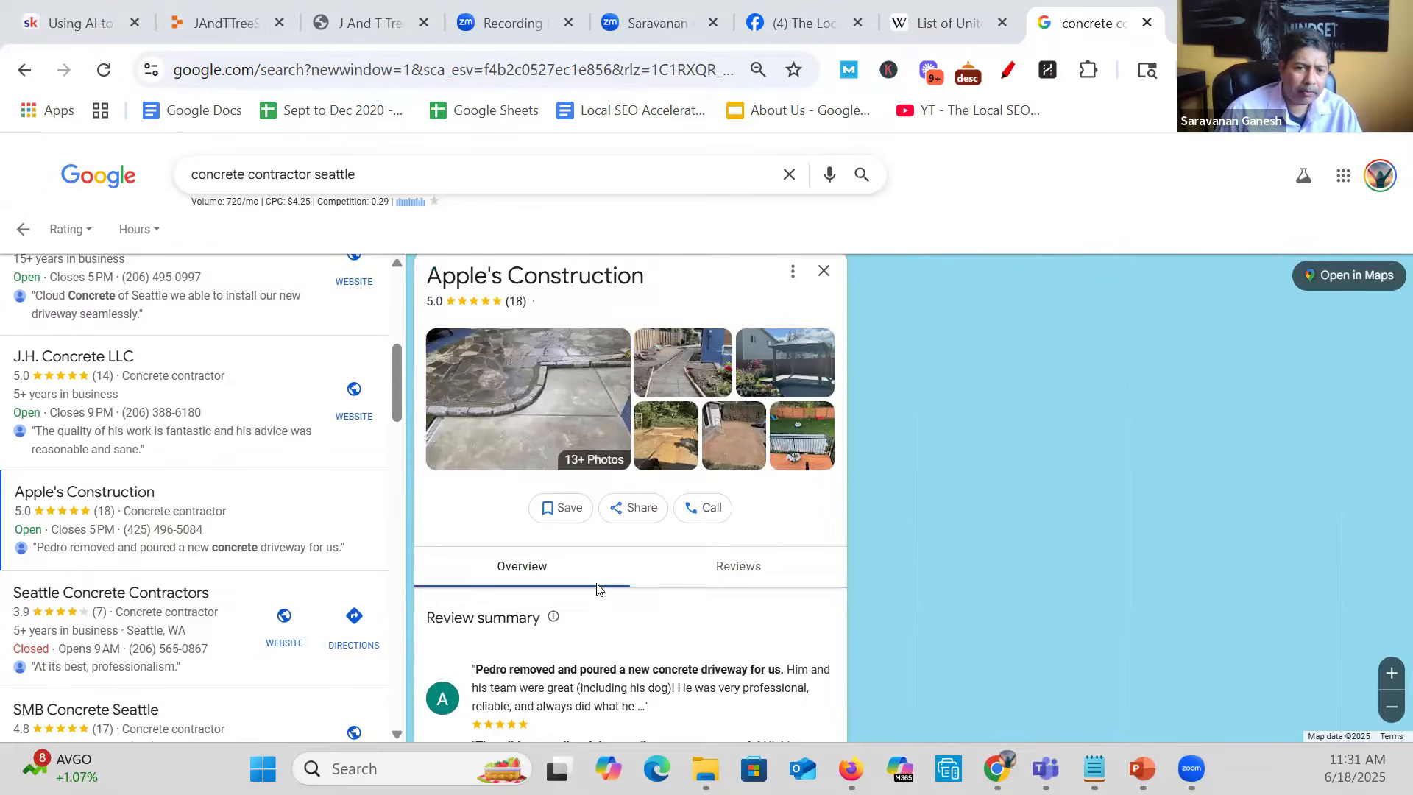
scroll(598, 589, down, 6)
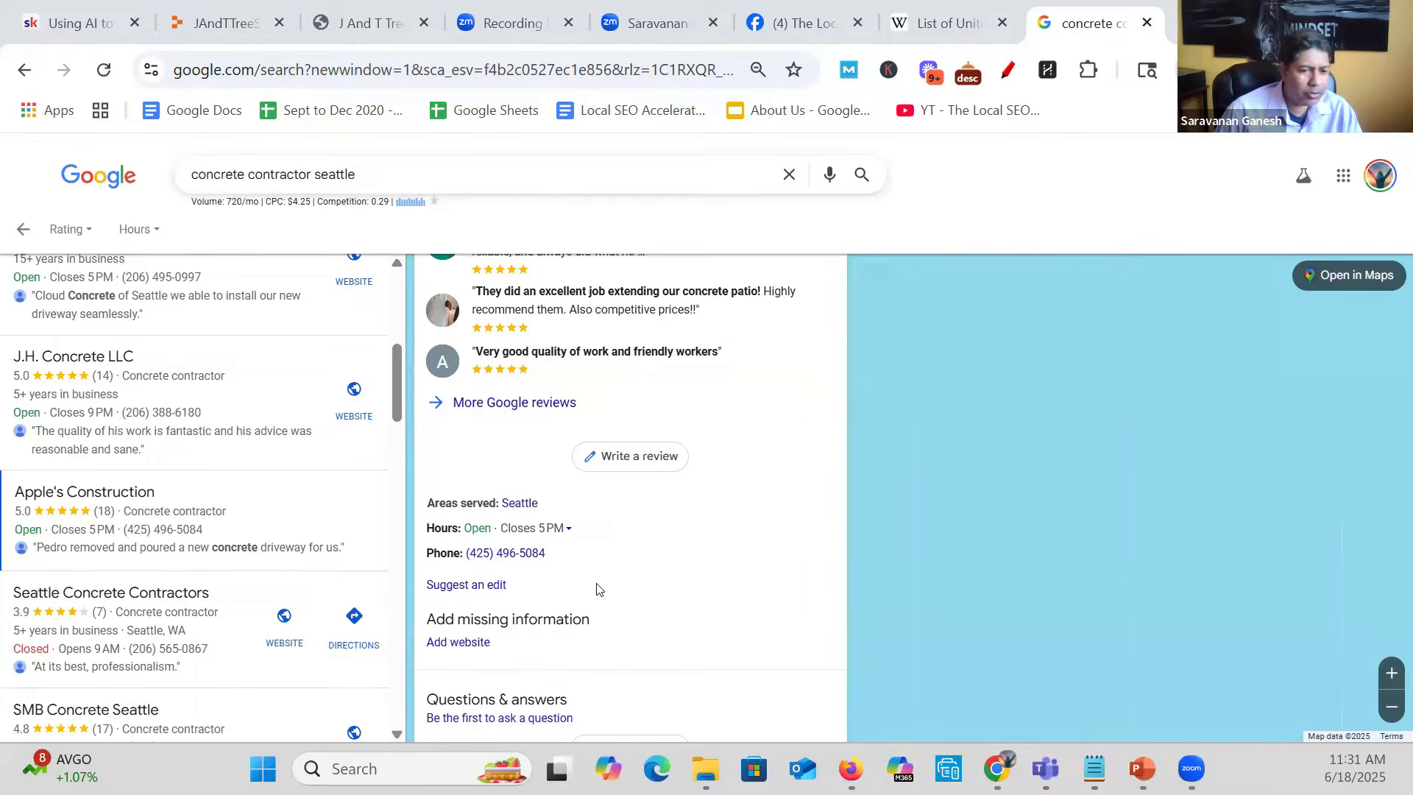
scroll(598, 588, up, 6)
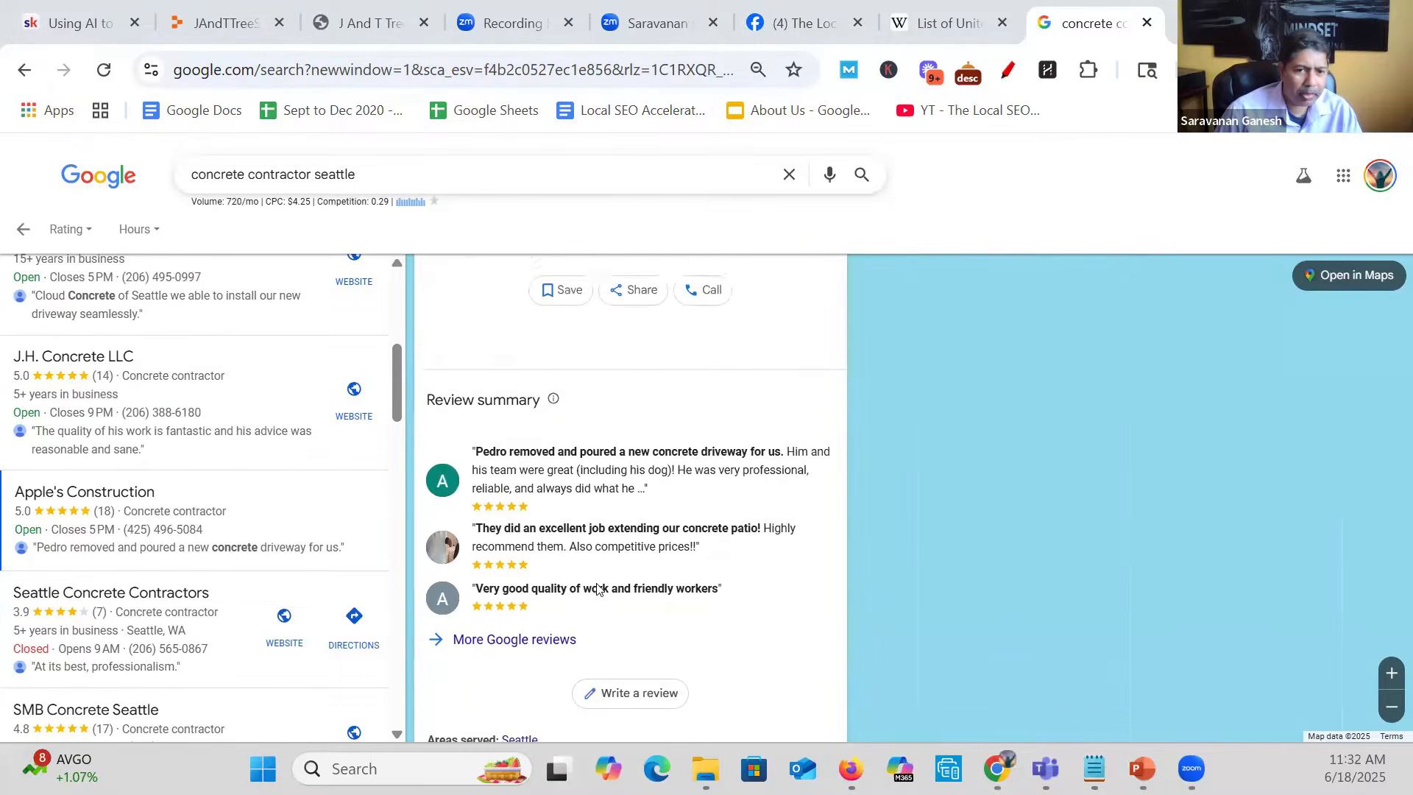
scroll(598, 589, down, 2)
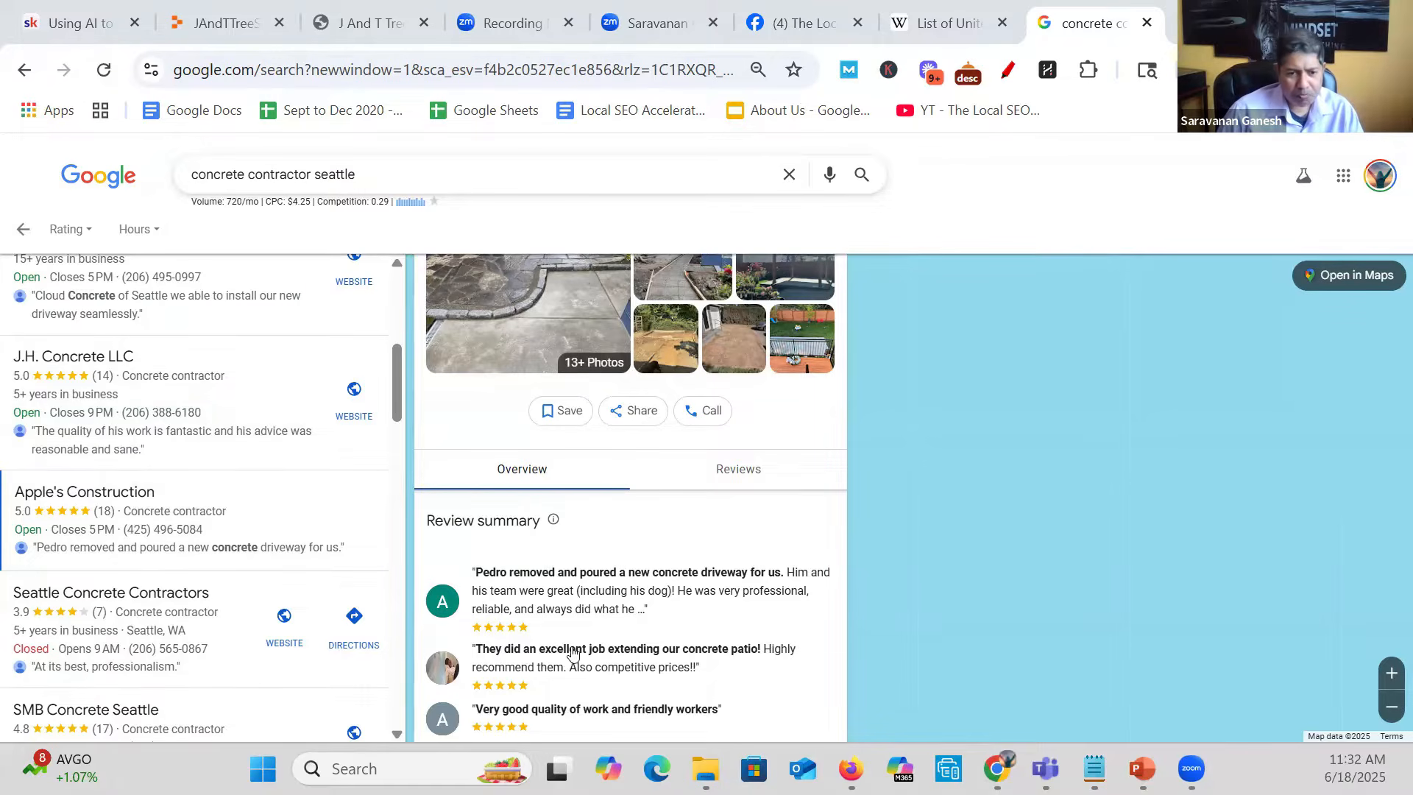
scroll(572, 652, up, 2)
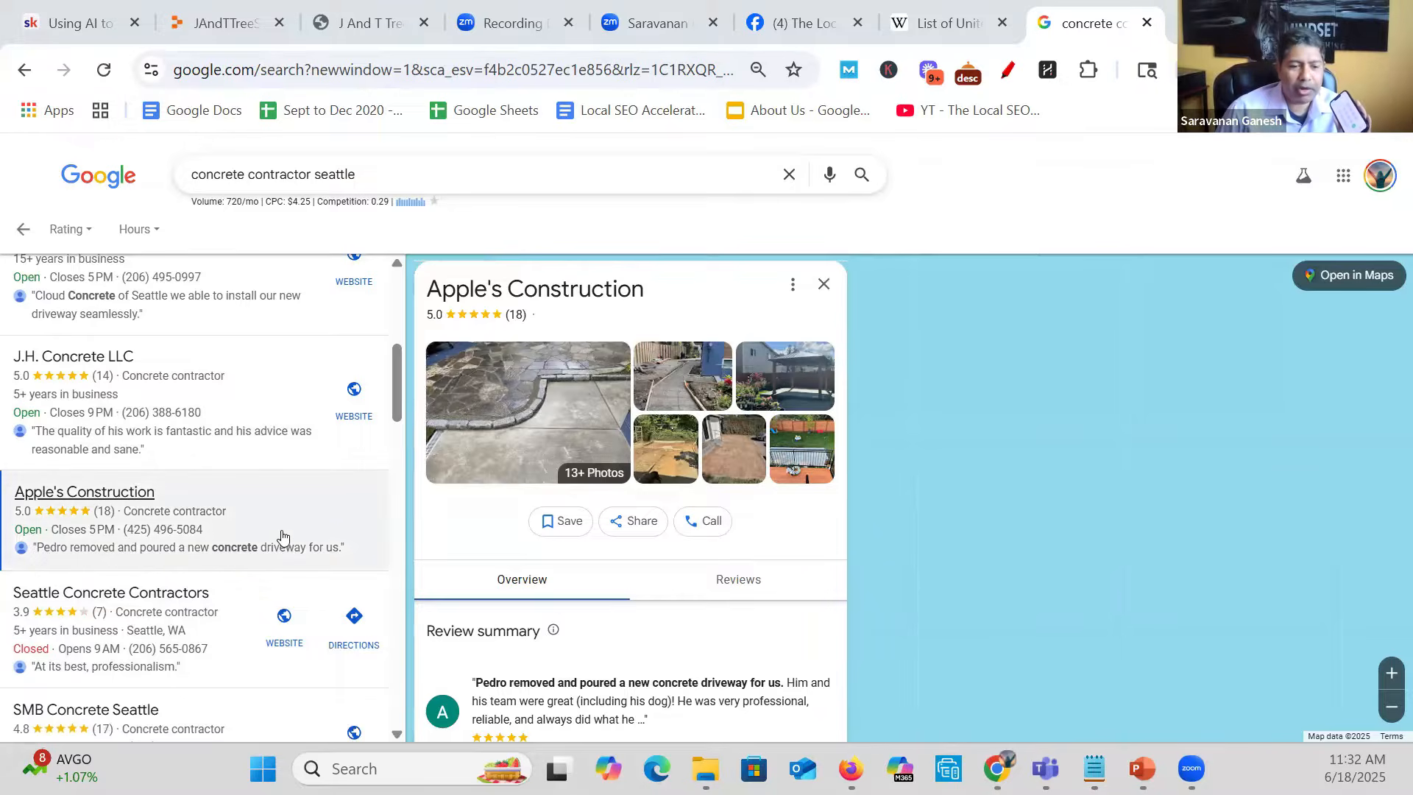
- Go to the second page of the Seattle concrete contractor results and review the Stoneway Concrete profile
scroll(282, 538, down, 6)
scroll(281, 537, down, 12)
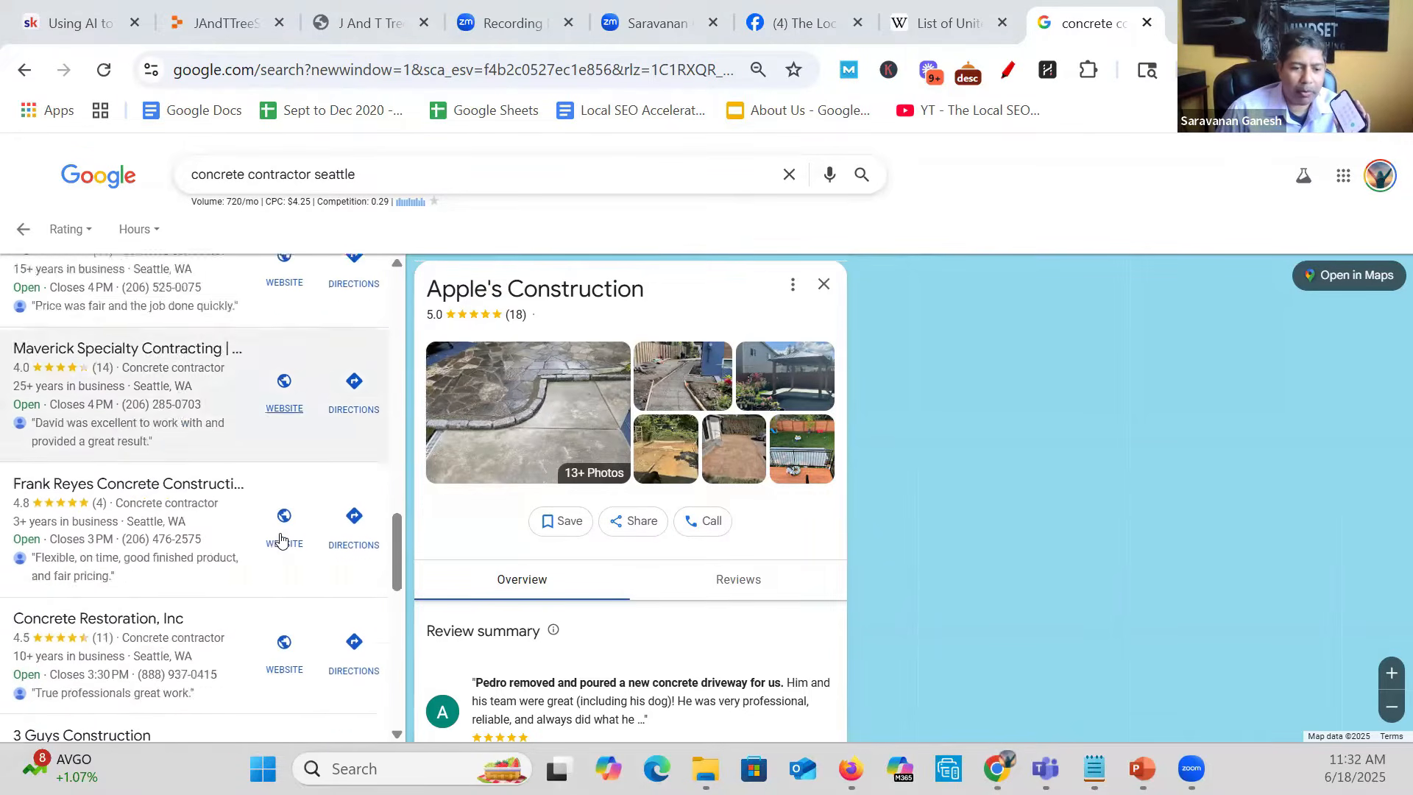
scroll(281, 543, down, 2)
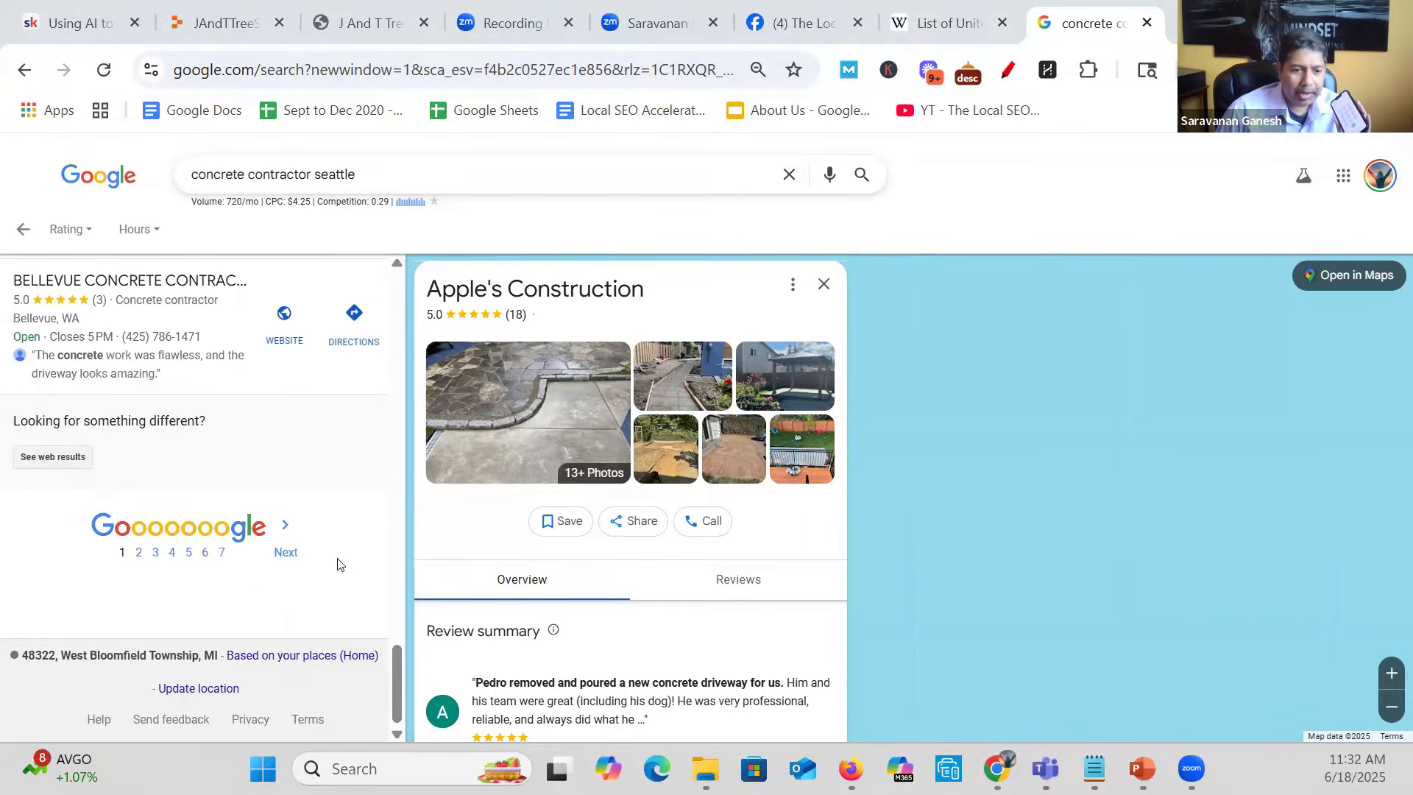
click(291, 553)
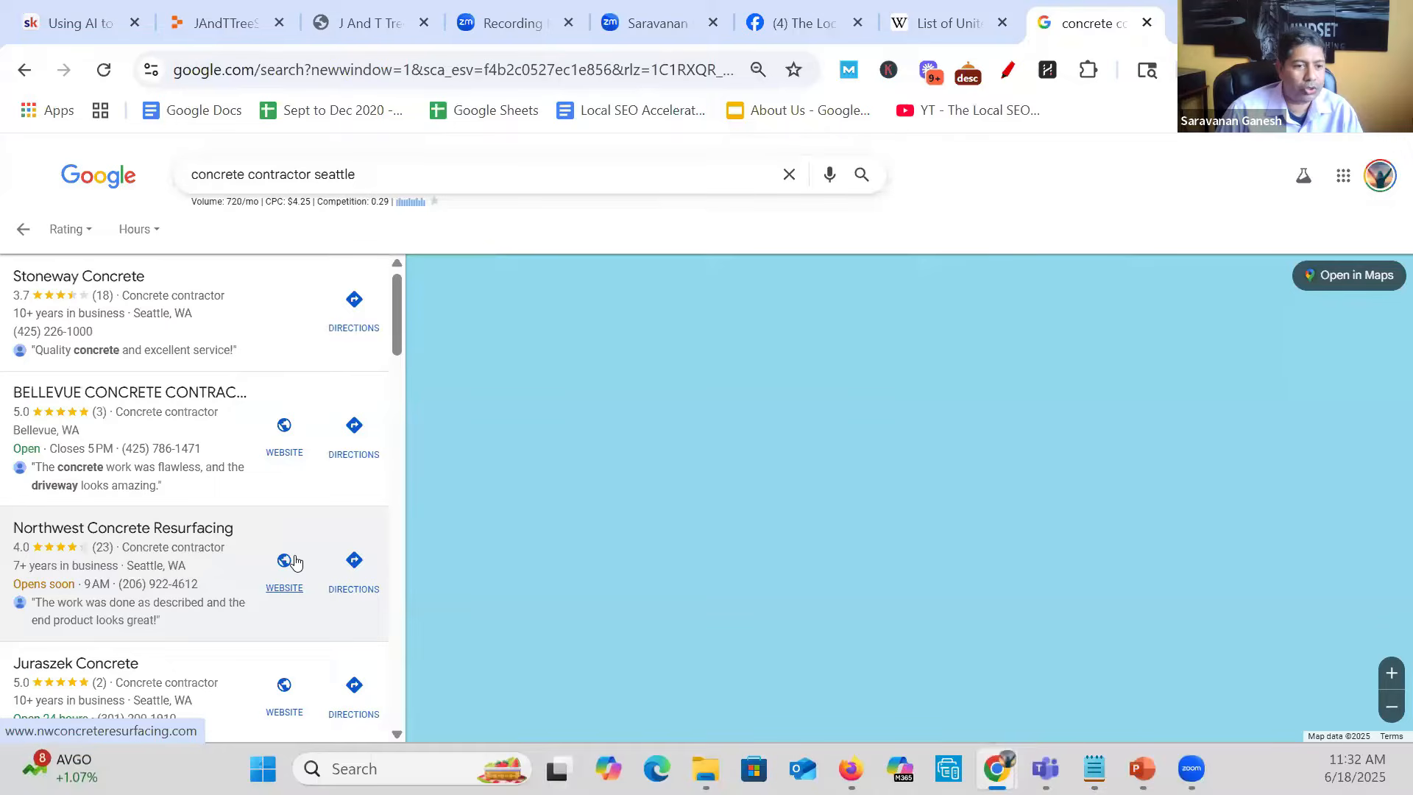
click(253, 307)
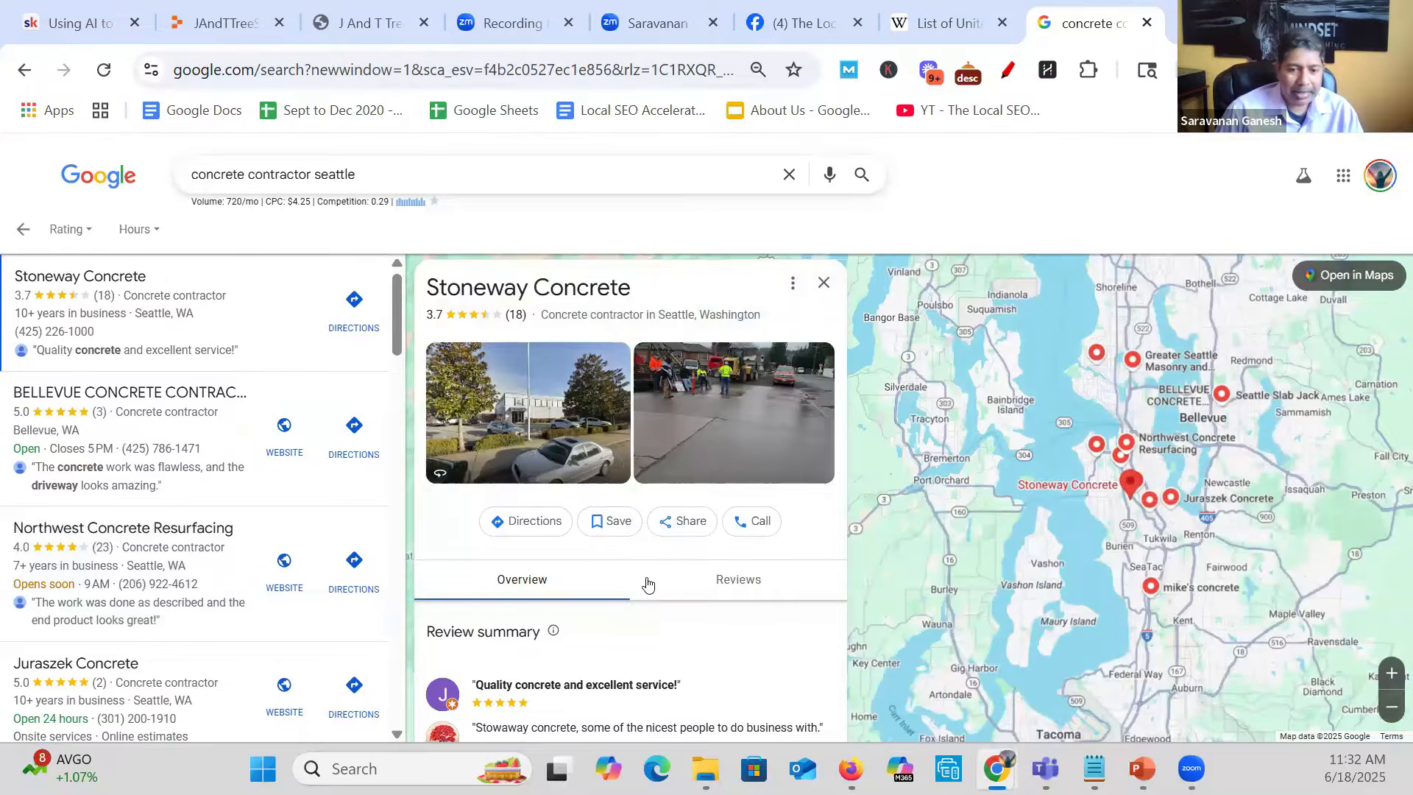
scroll(647, 584, down, 3)
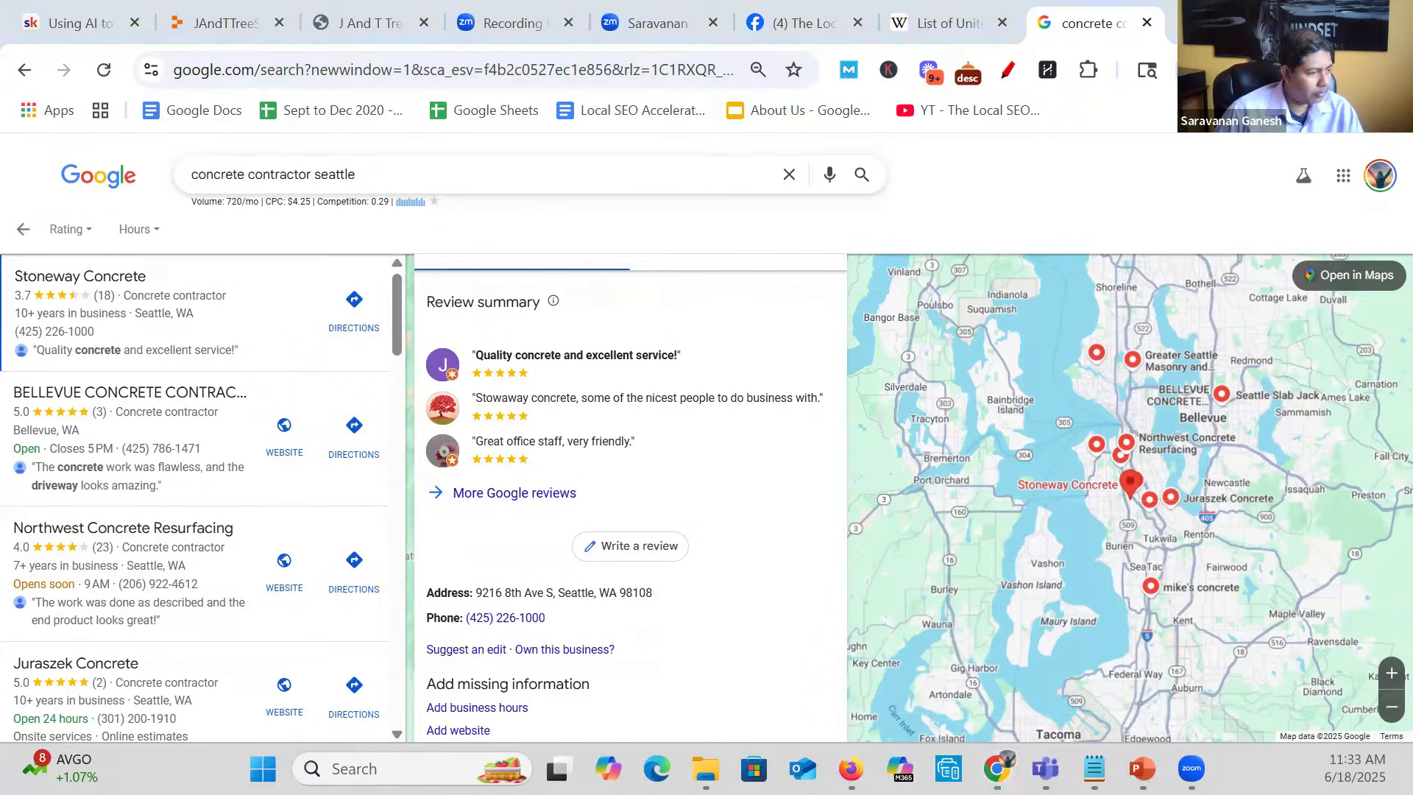
- Look further through the contractor results and open the Smith Concrete & Masonry listing
scroll(227, 463, down, 4)
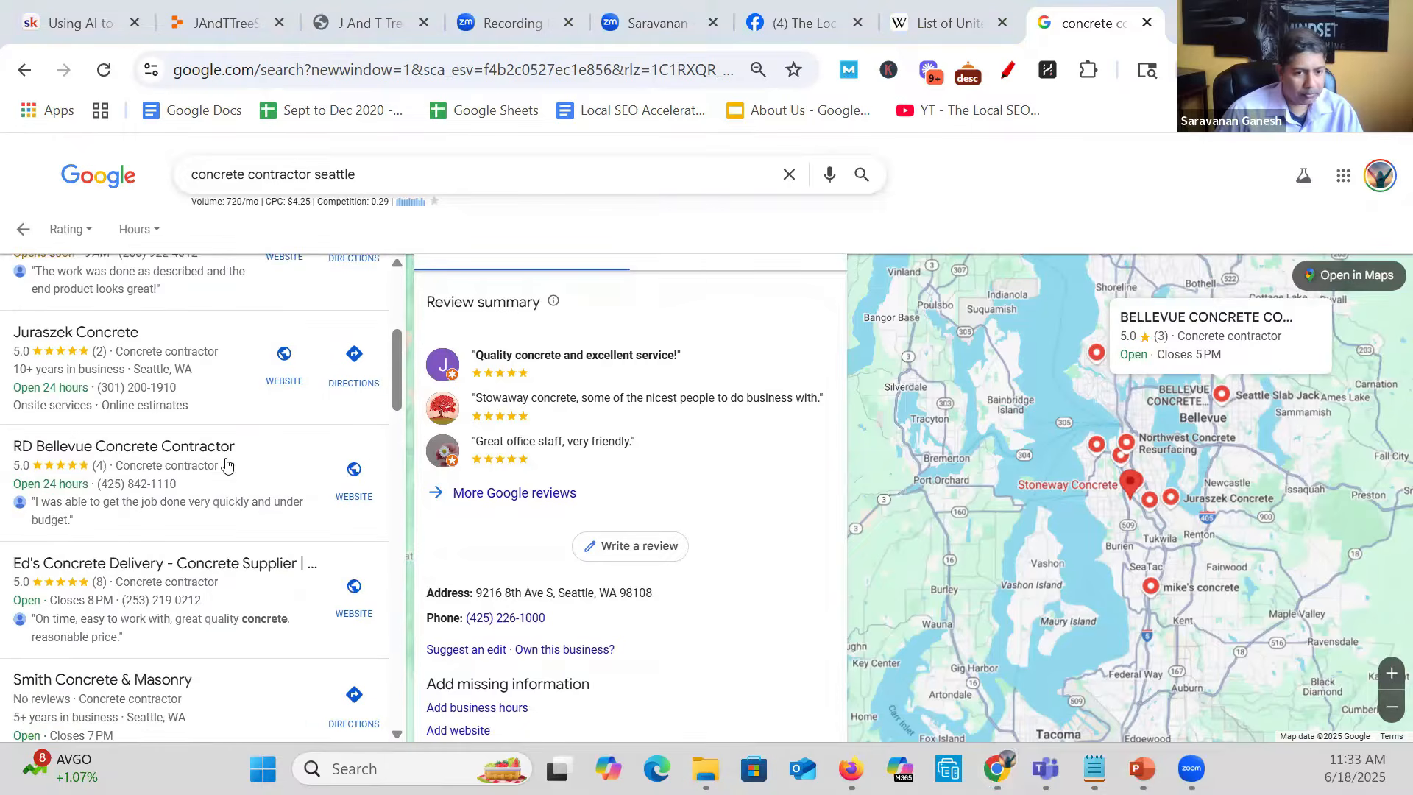
scroll(226, 464, down, 3)
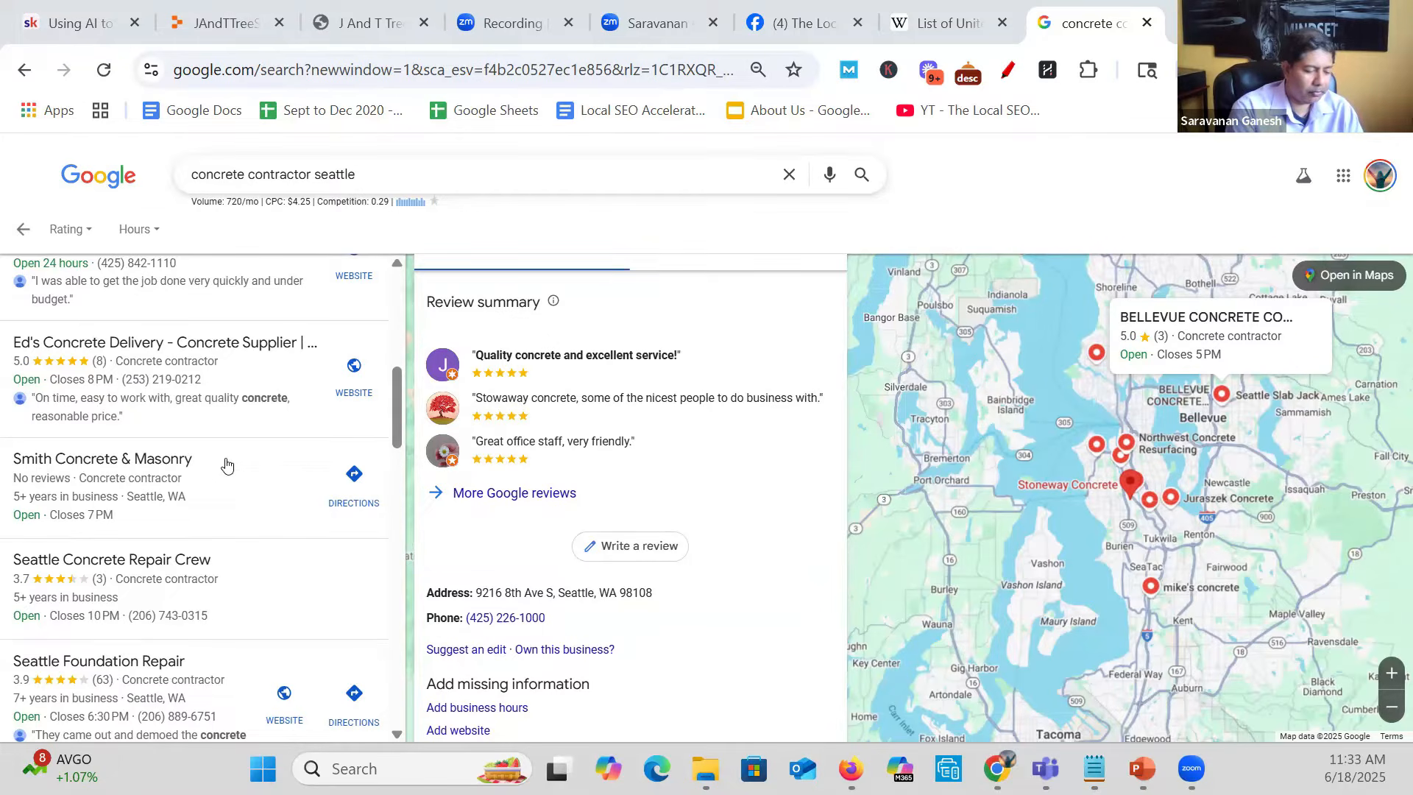
click(131, 476)
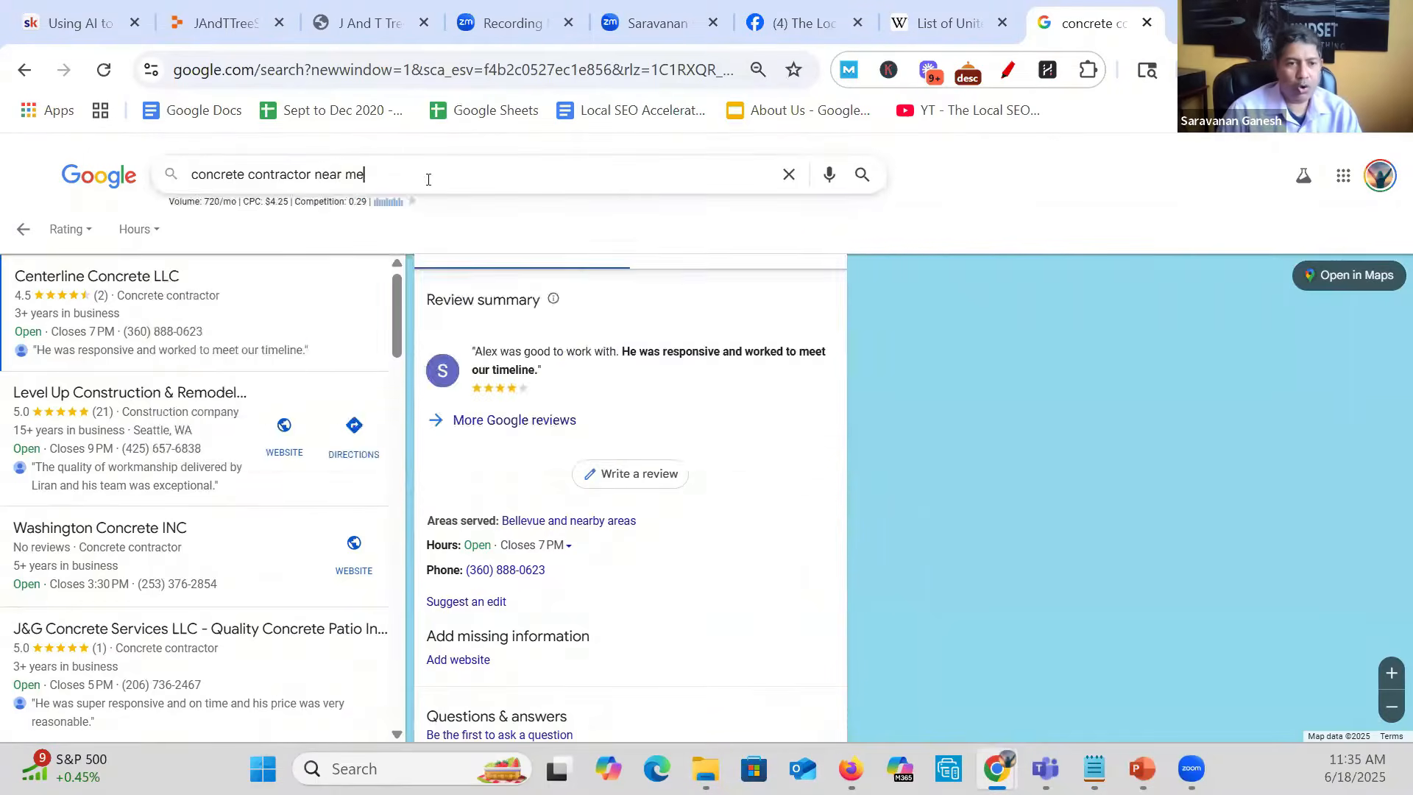
- Search for "concrete contractor near me" and open the A.D. Flevaris and Sons Concrete Construction listing
key(Return)
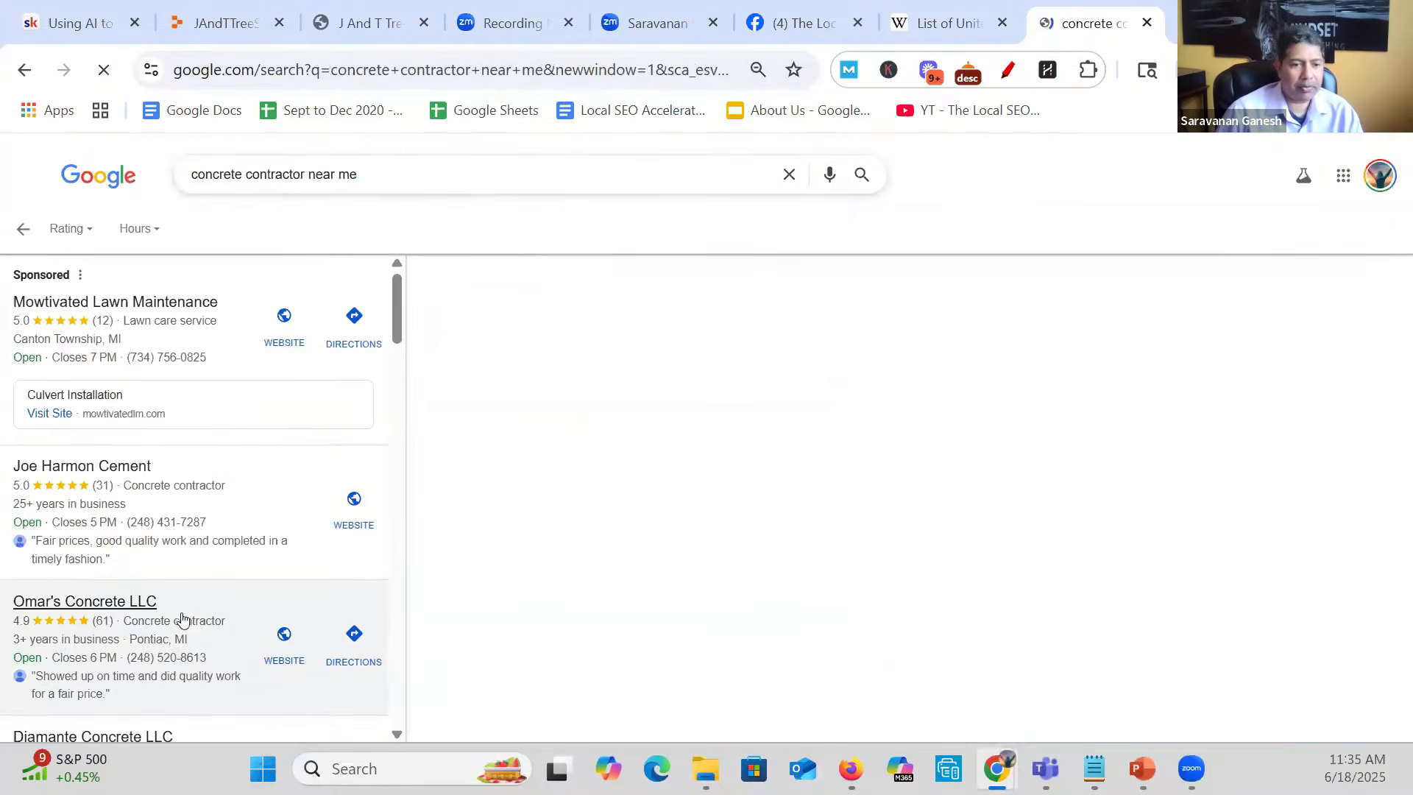
scroll(184, 622, down, 6)
scroll(191, 624, down, 4)
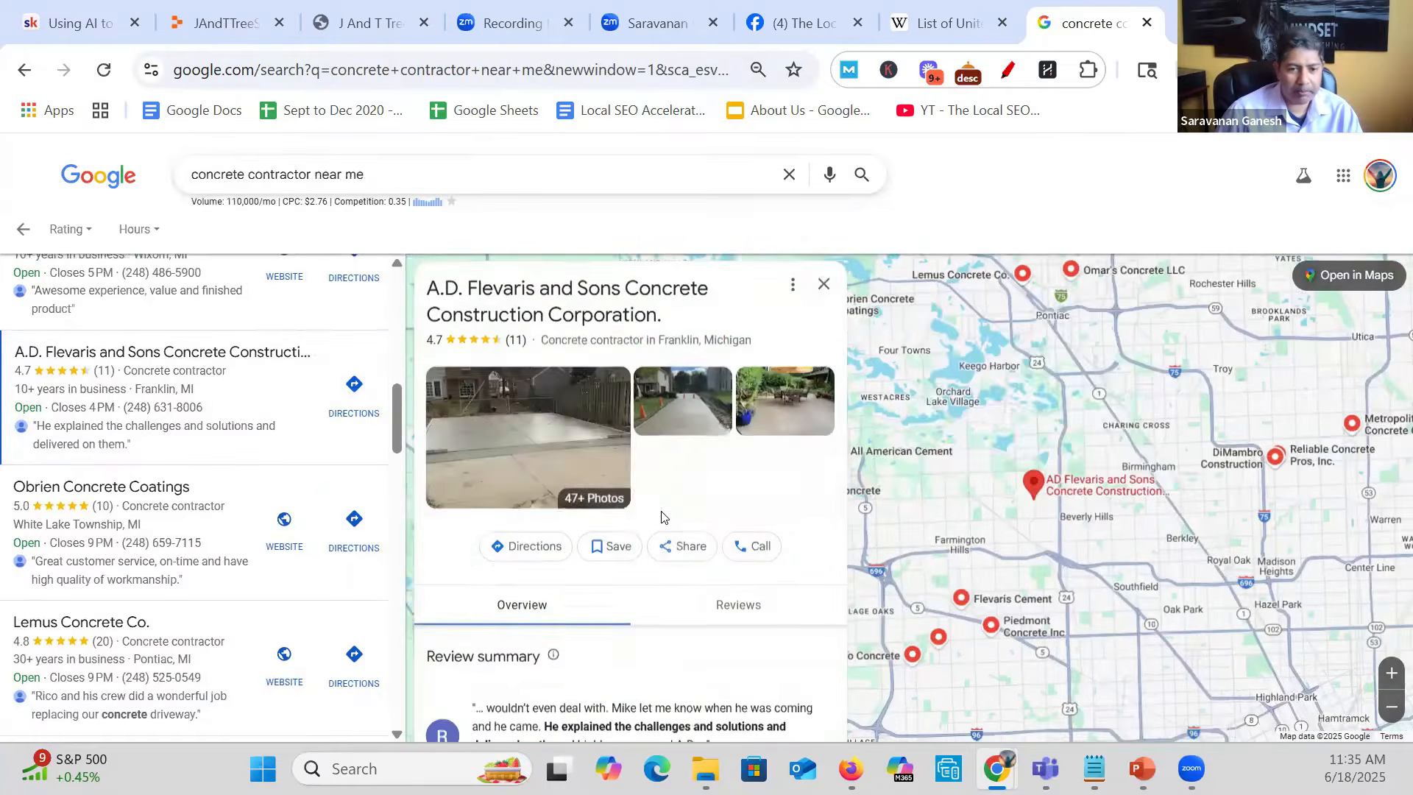
- Examine the A.D. Flevaris and Sons profile, covering its photos, review summary, address, hours, missing website information and questions section
scroll(662, 518, down, 3)
scroll(663, 518, down, 2)
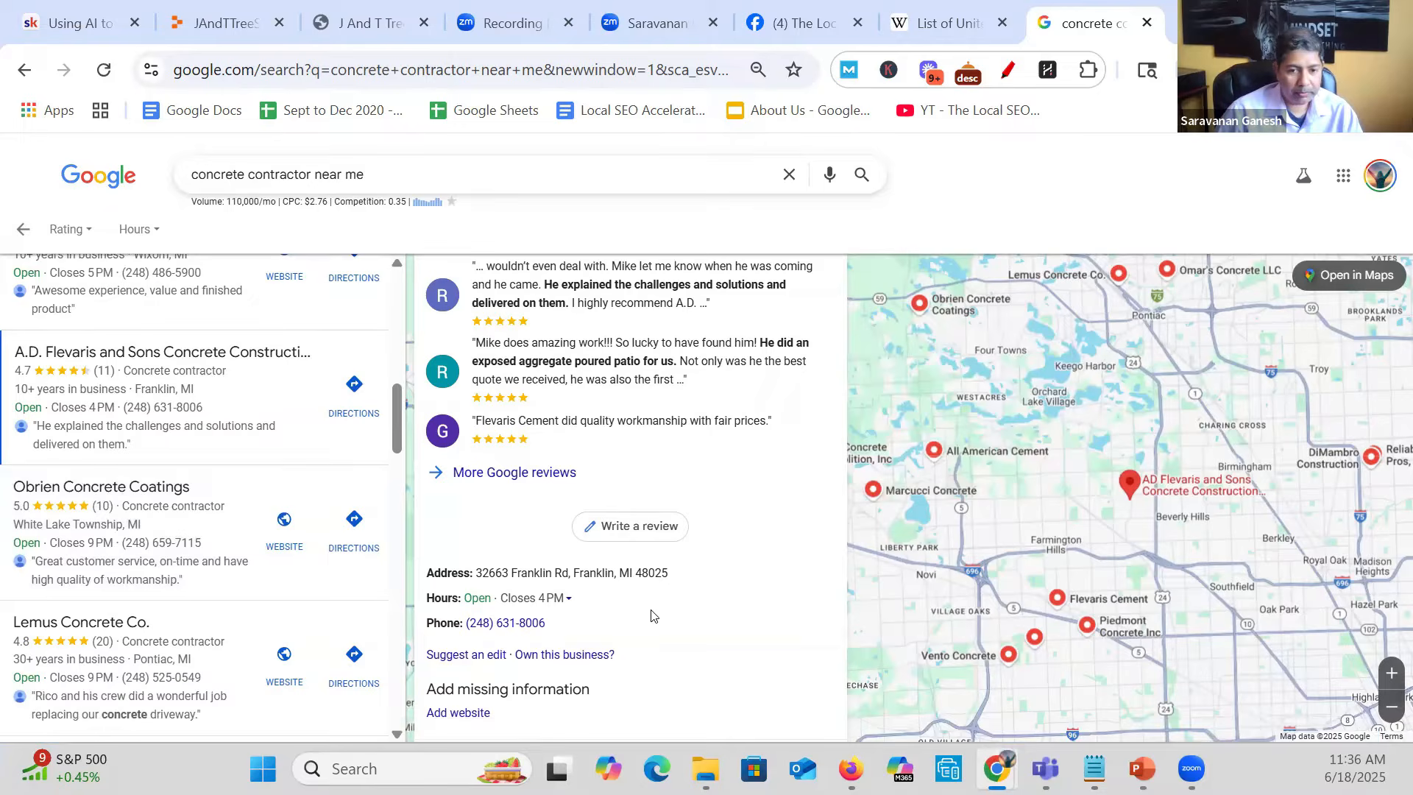
scroll(651, 615, up, 5)
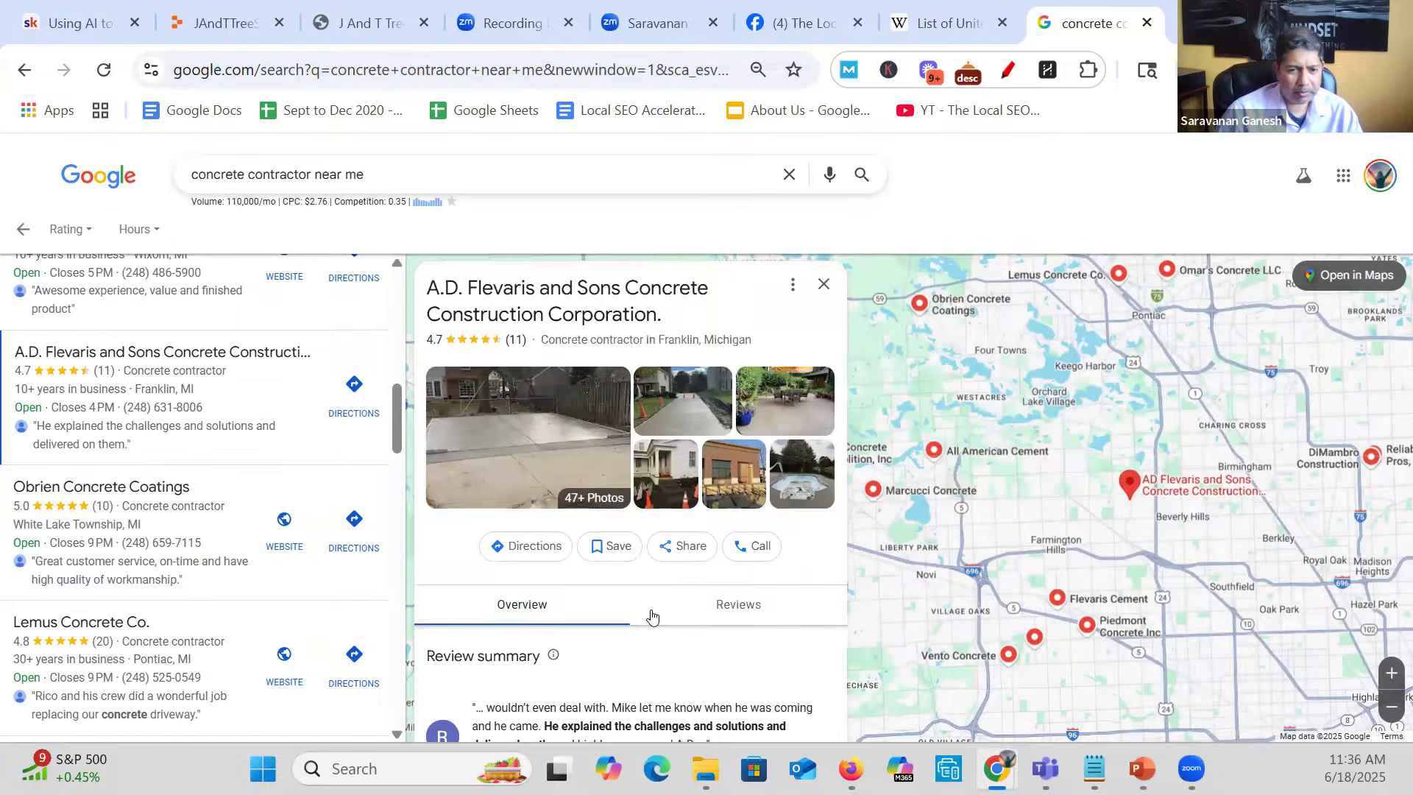
scroll(652, 615, down, 4)
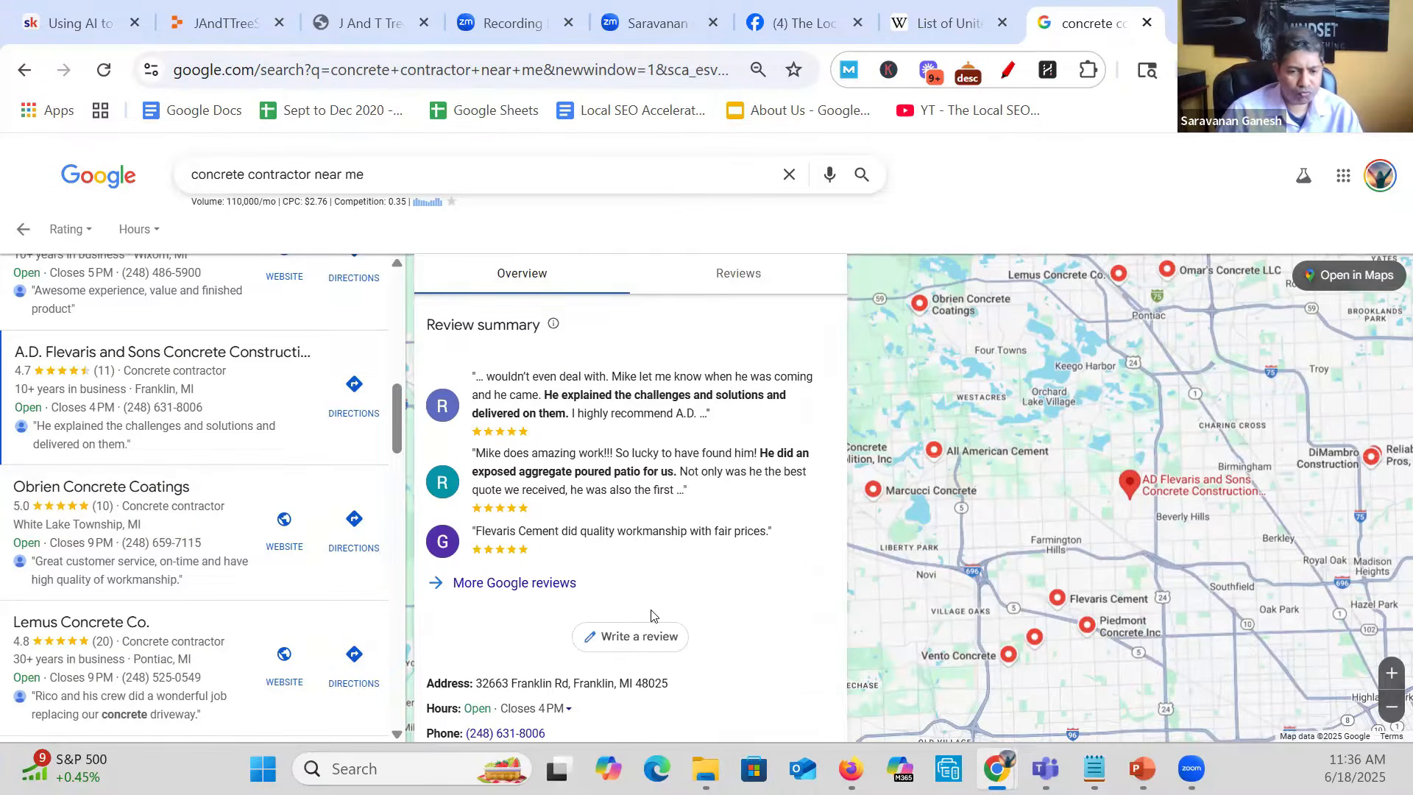
scroll(652, 615, down, 1)
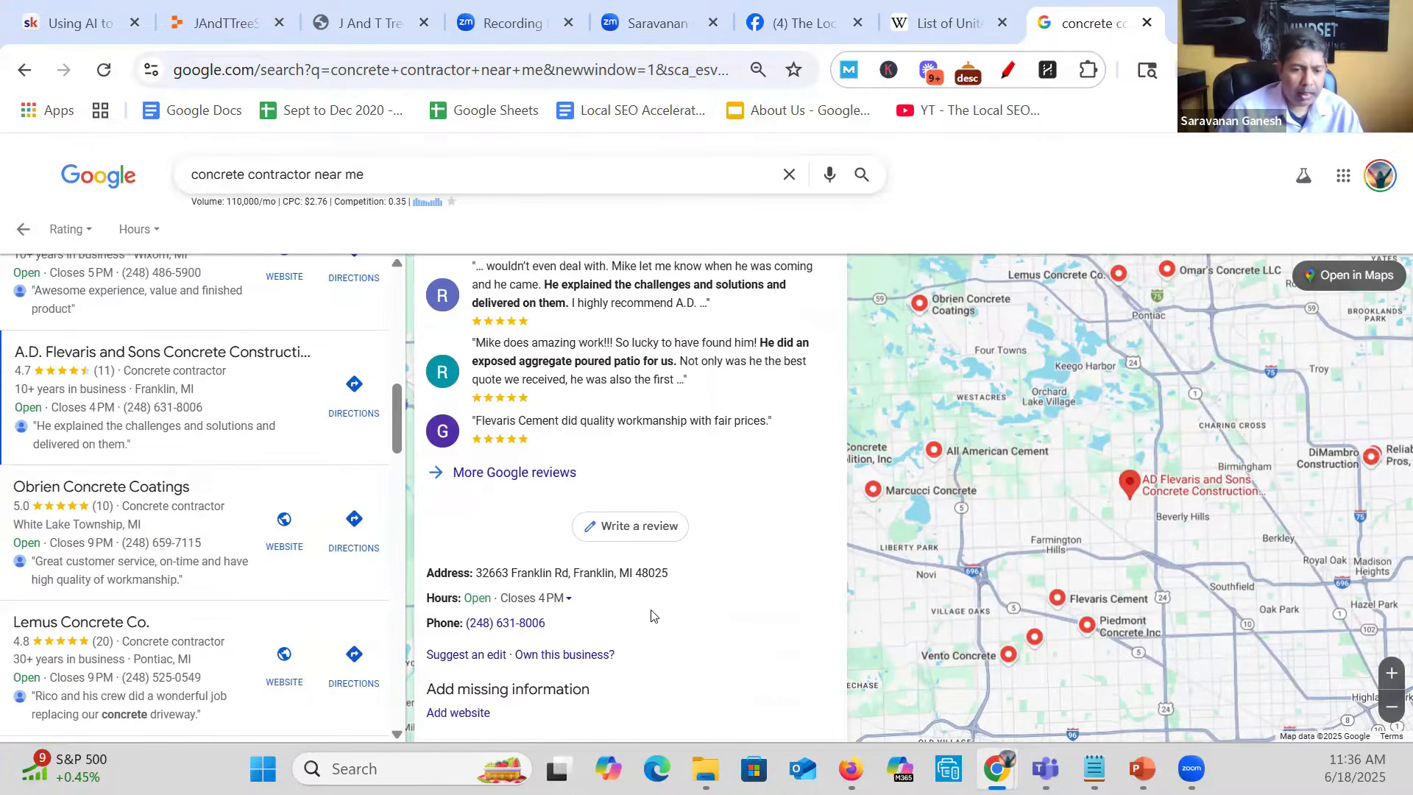
scroll(652, 615, up, 5)
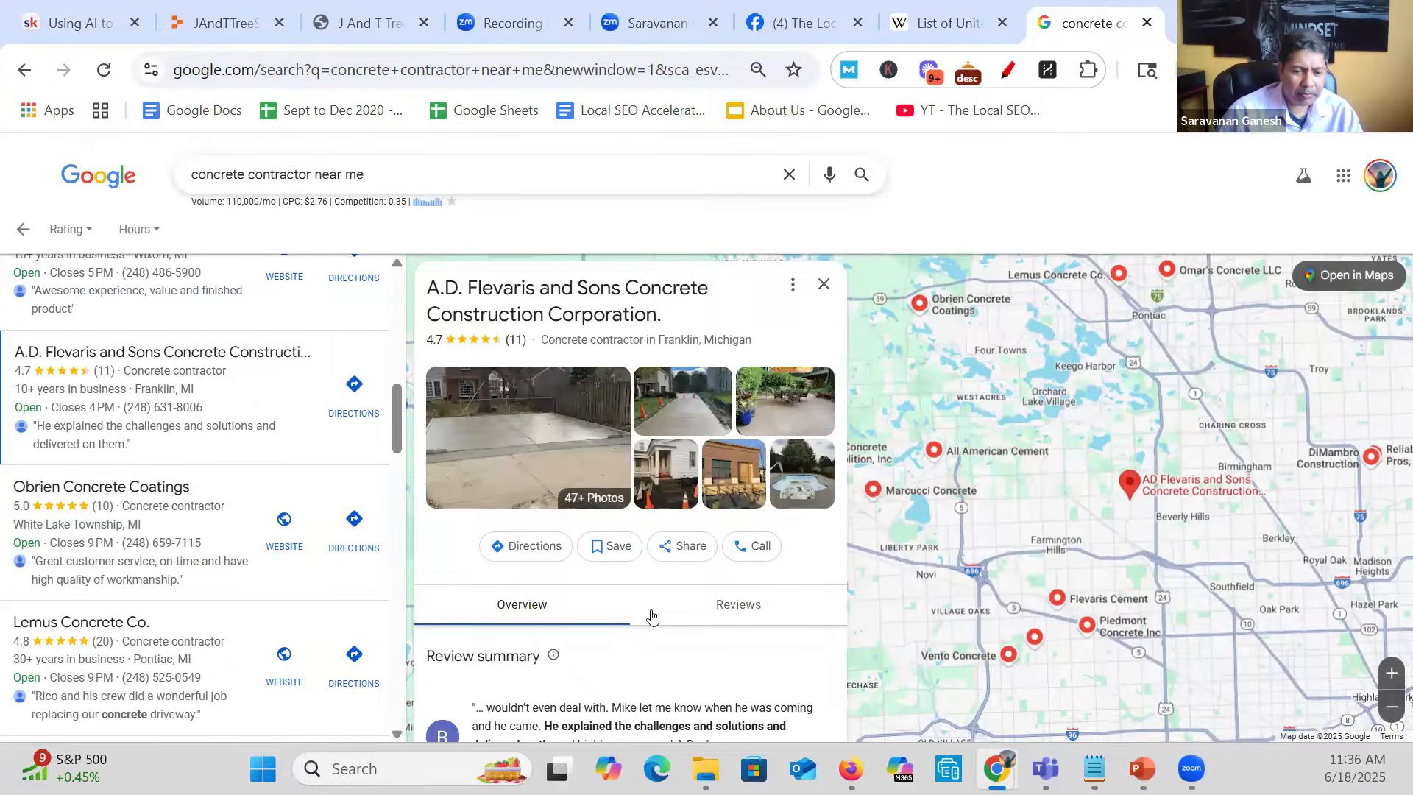
scroll(651, 615, down, 3)
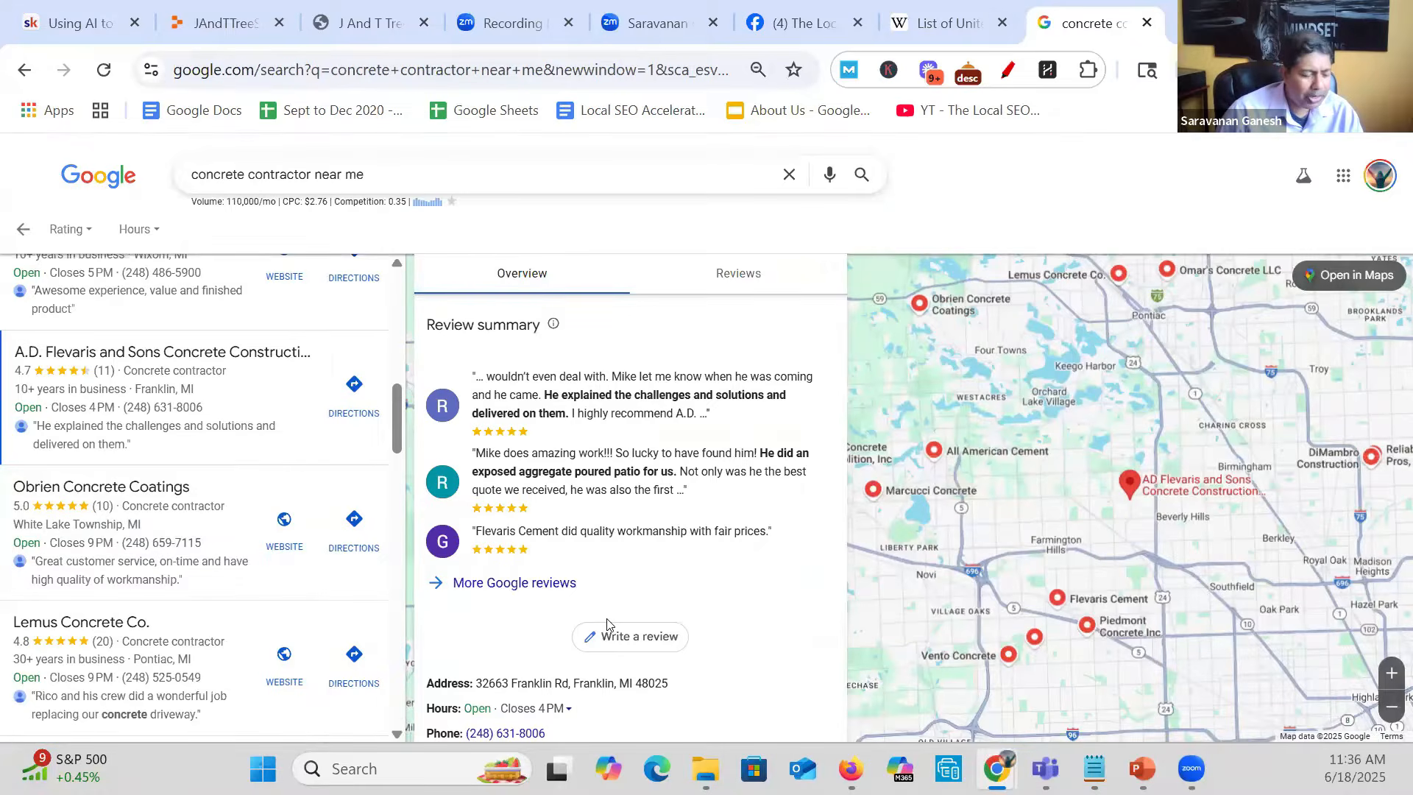
scroll(608, 624, up, 5)
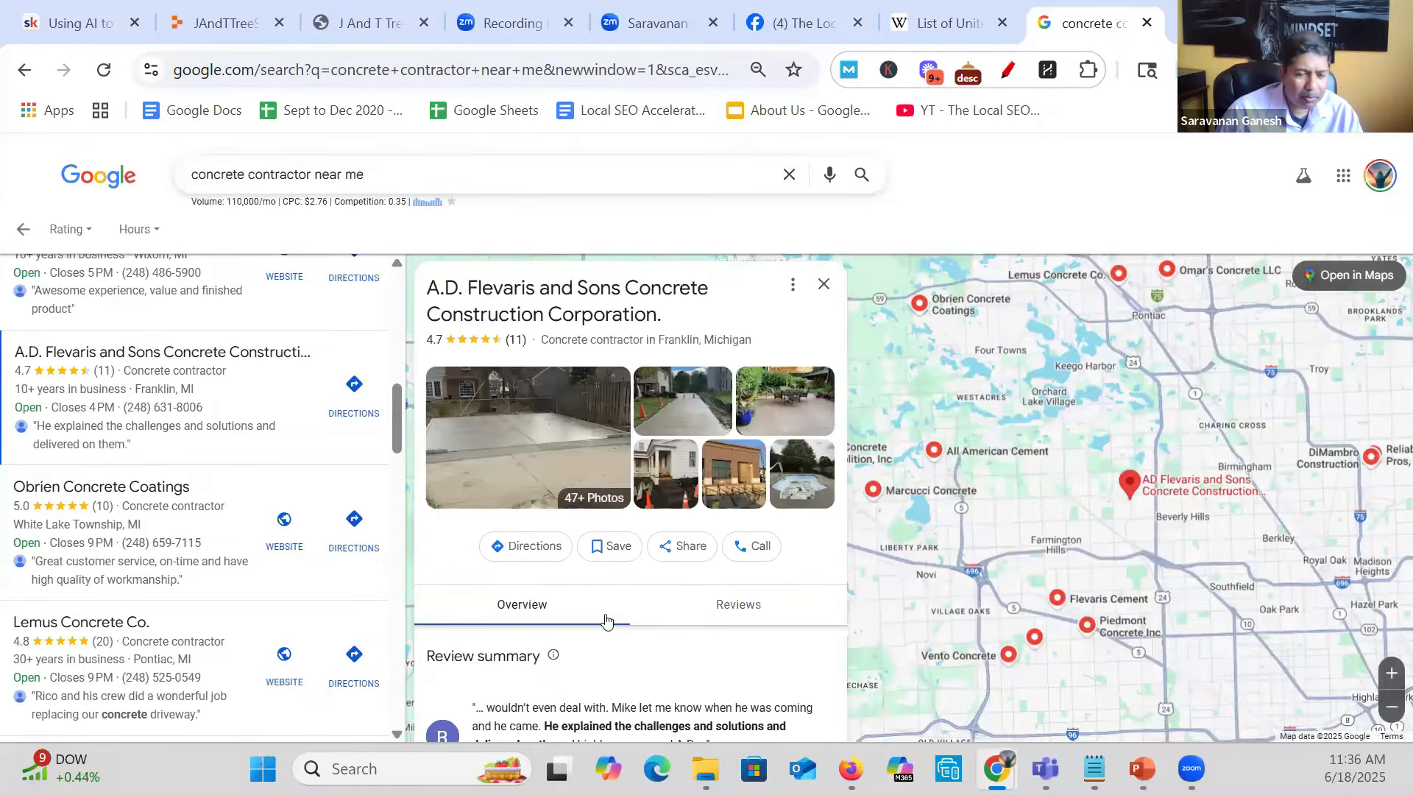
scroll(602, 624, down, 2)
scroll(602, 624, up, 2)
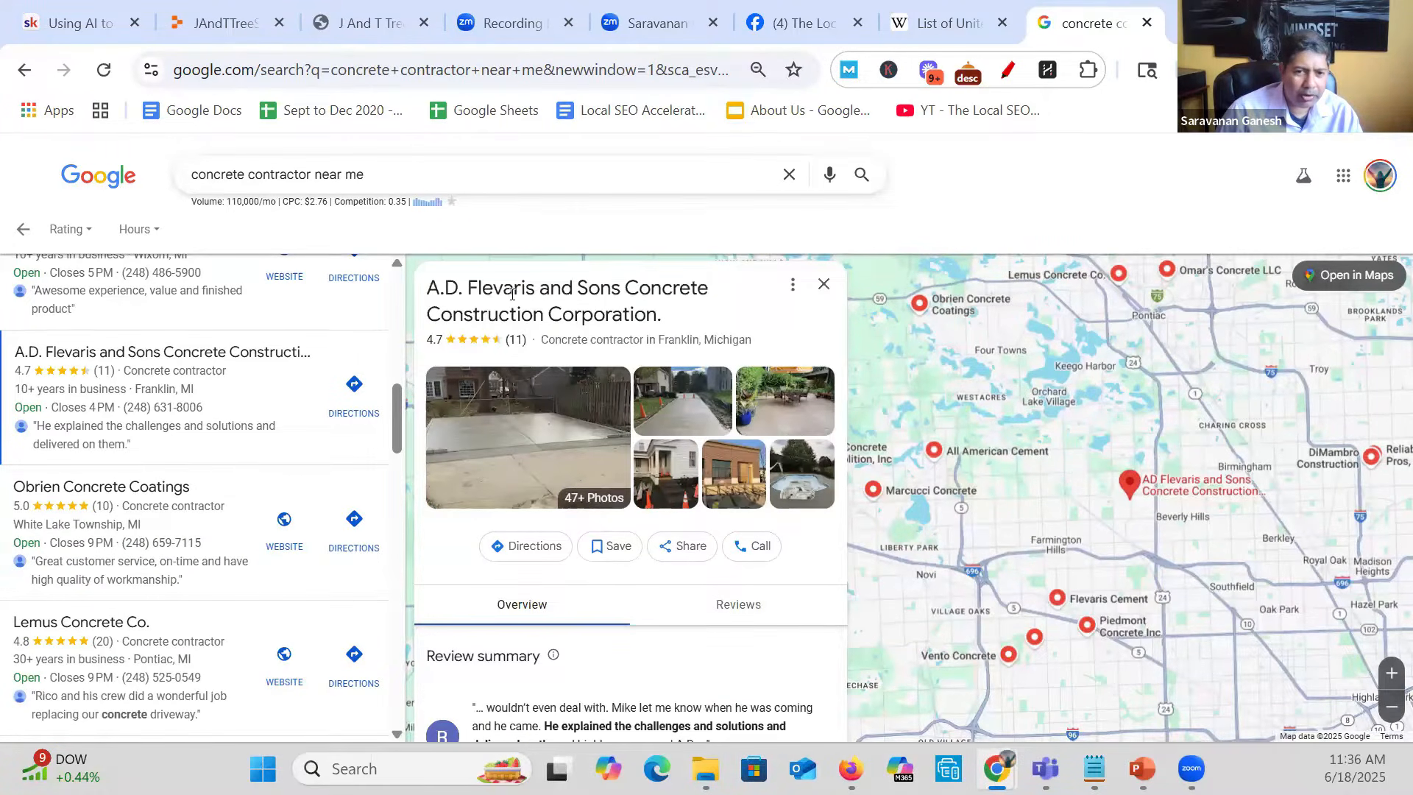
scroll(606, 467, down, 2)
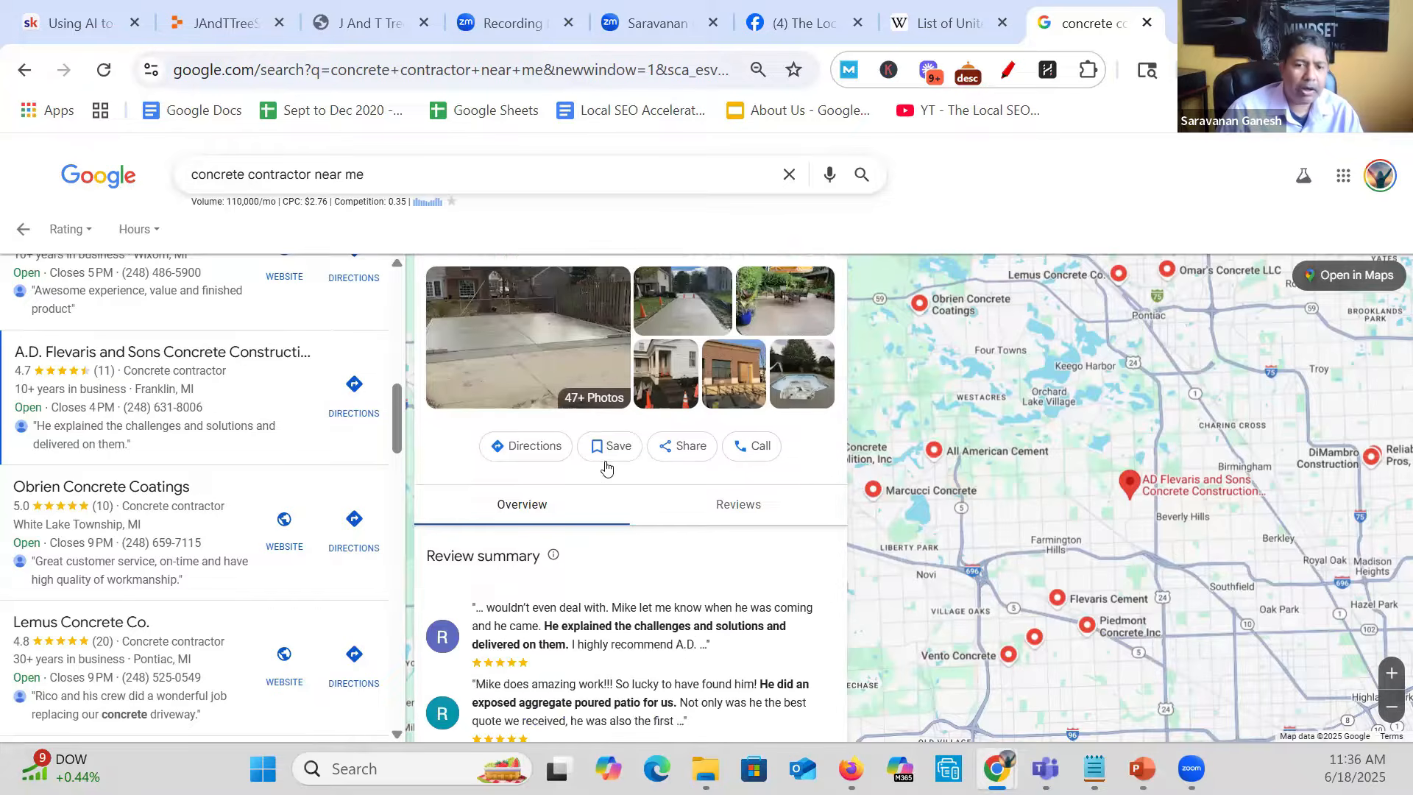
scroll(605, 468, down, 2)
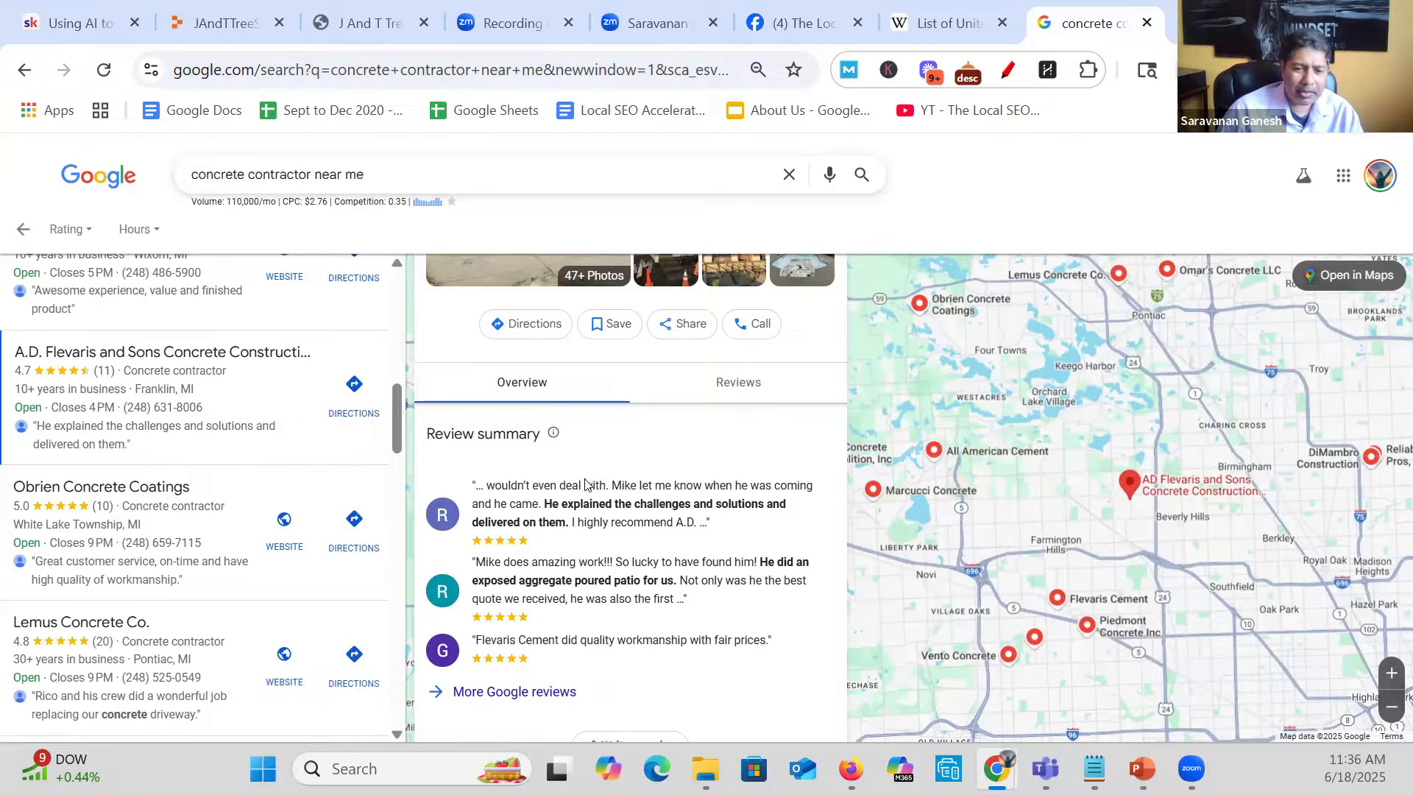
scroll(585, 479, down, 3)
scroll(586, 486, down, 2)
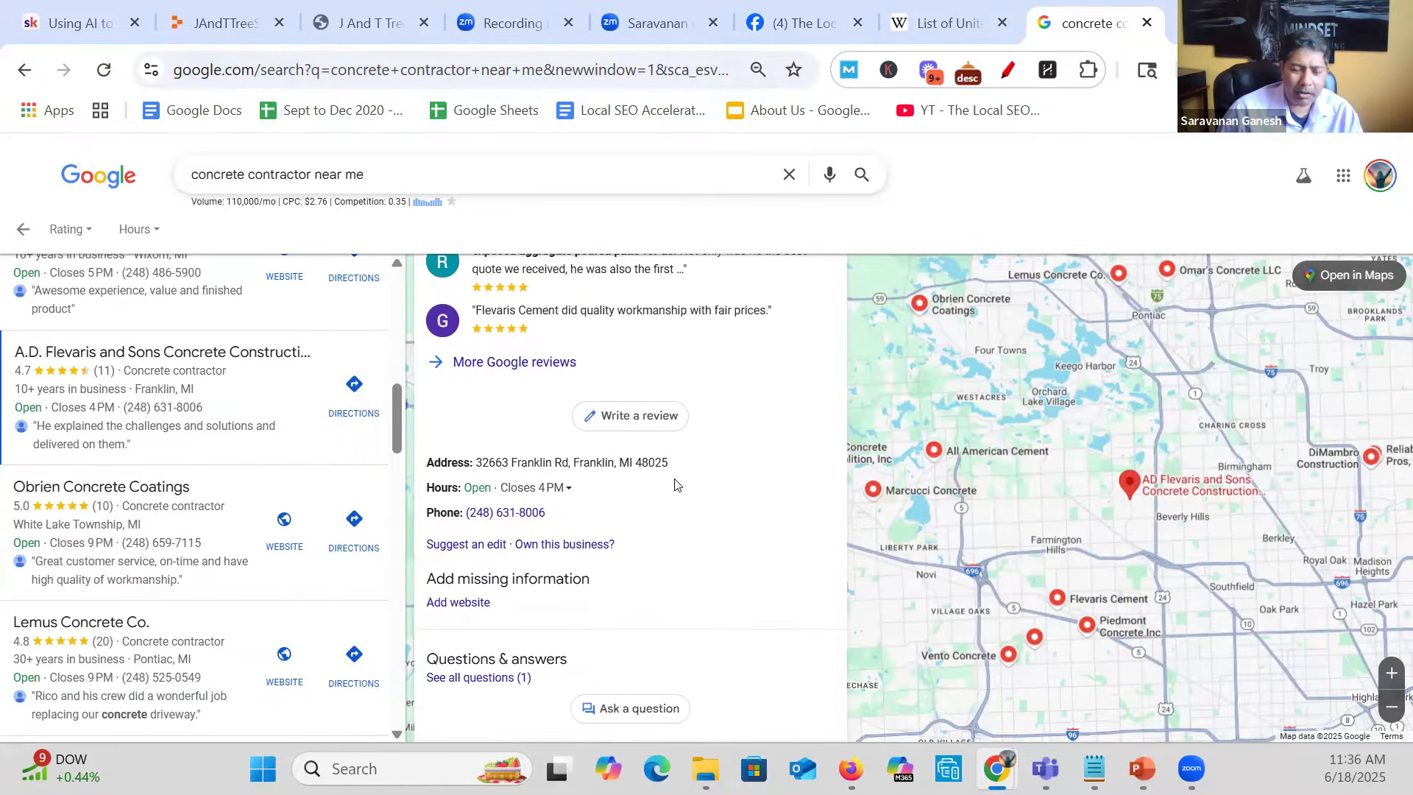
scroll(675, 481, down, 1)
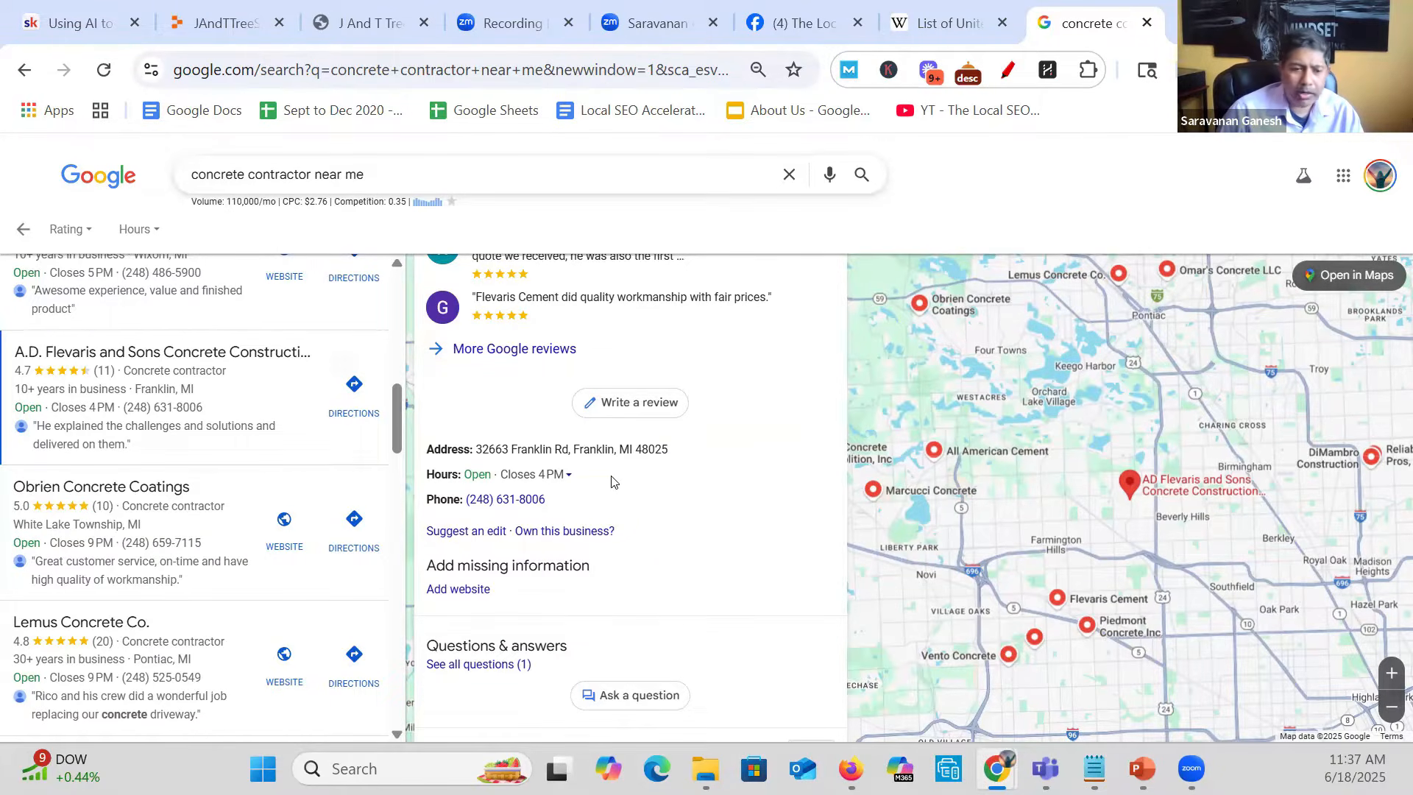
scroll(616, 489, up, 3)
scroll(618, 491, up, 5)
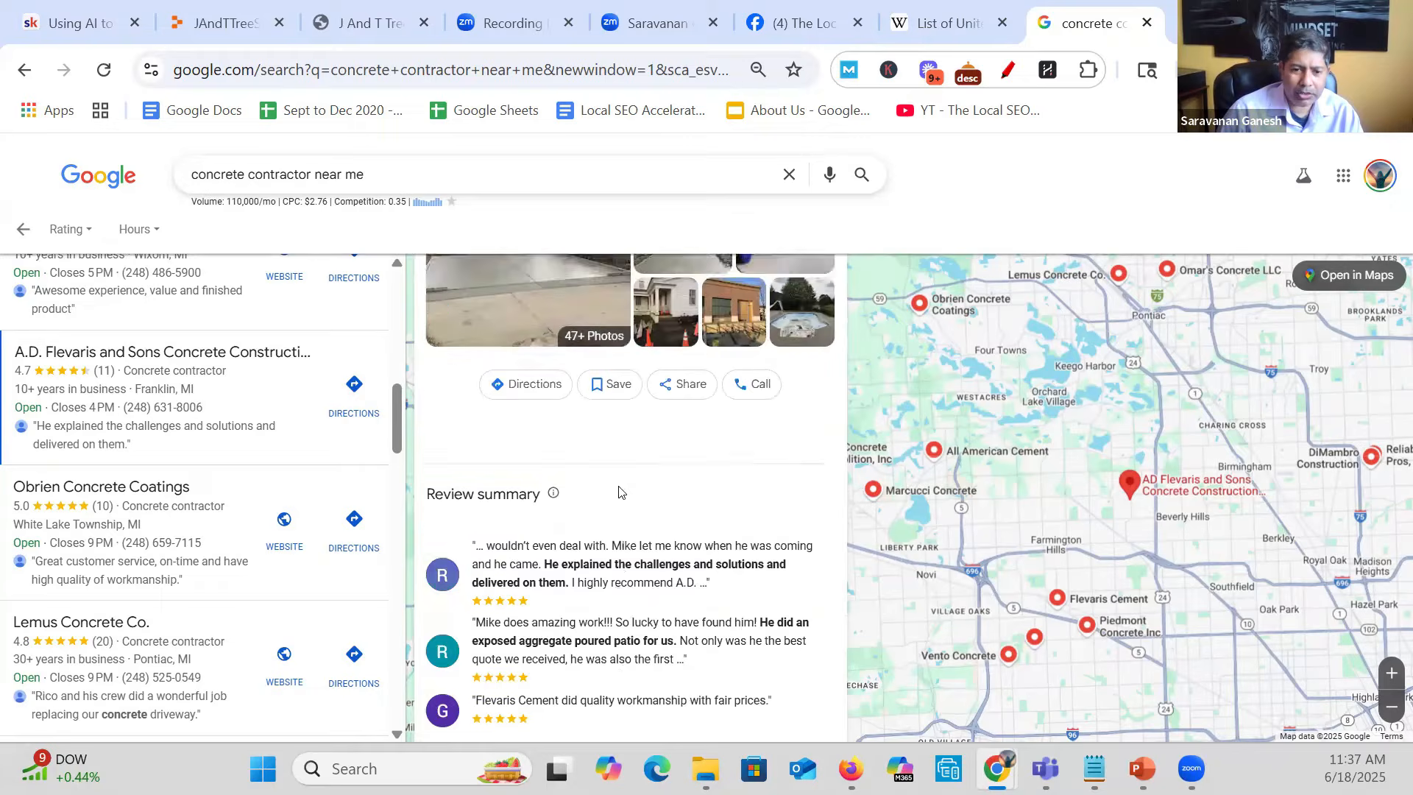
scroll(619, 491, down, 3)
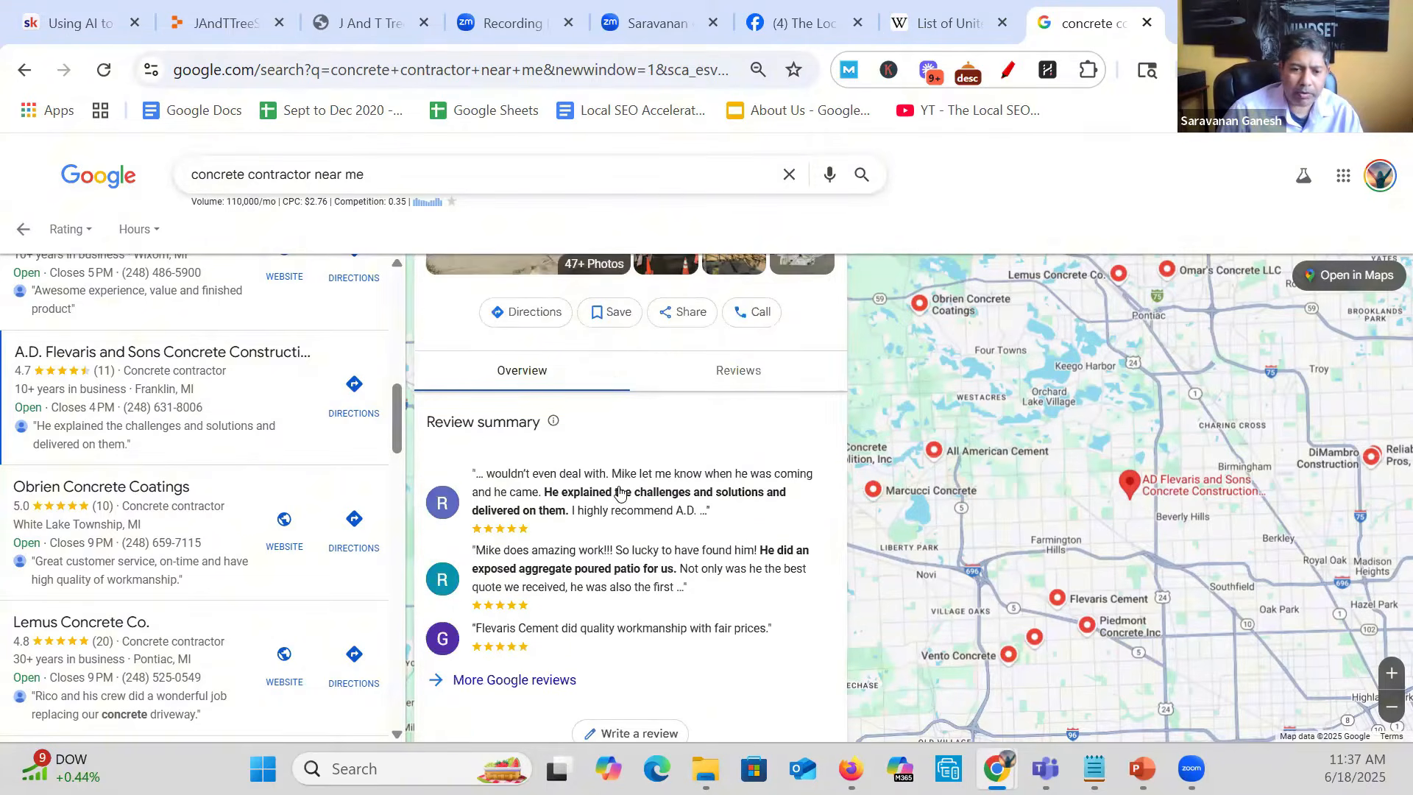
- Highlight the word "Flevaris" in the open profile's business name and switch to Notepad
mouse_move(1097, 769)
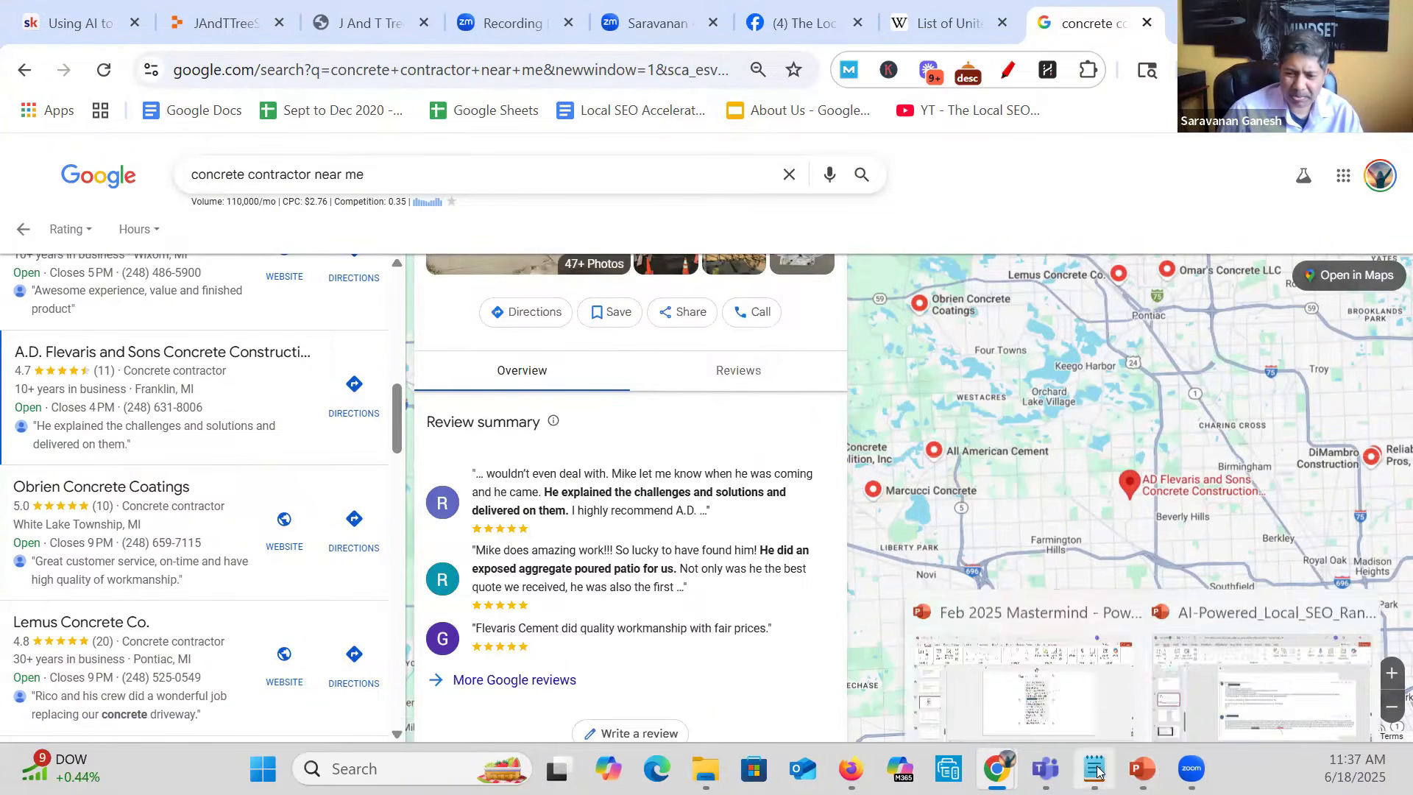
click(1076, 692)
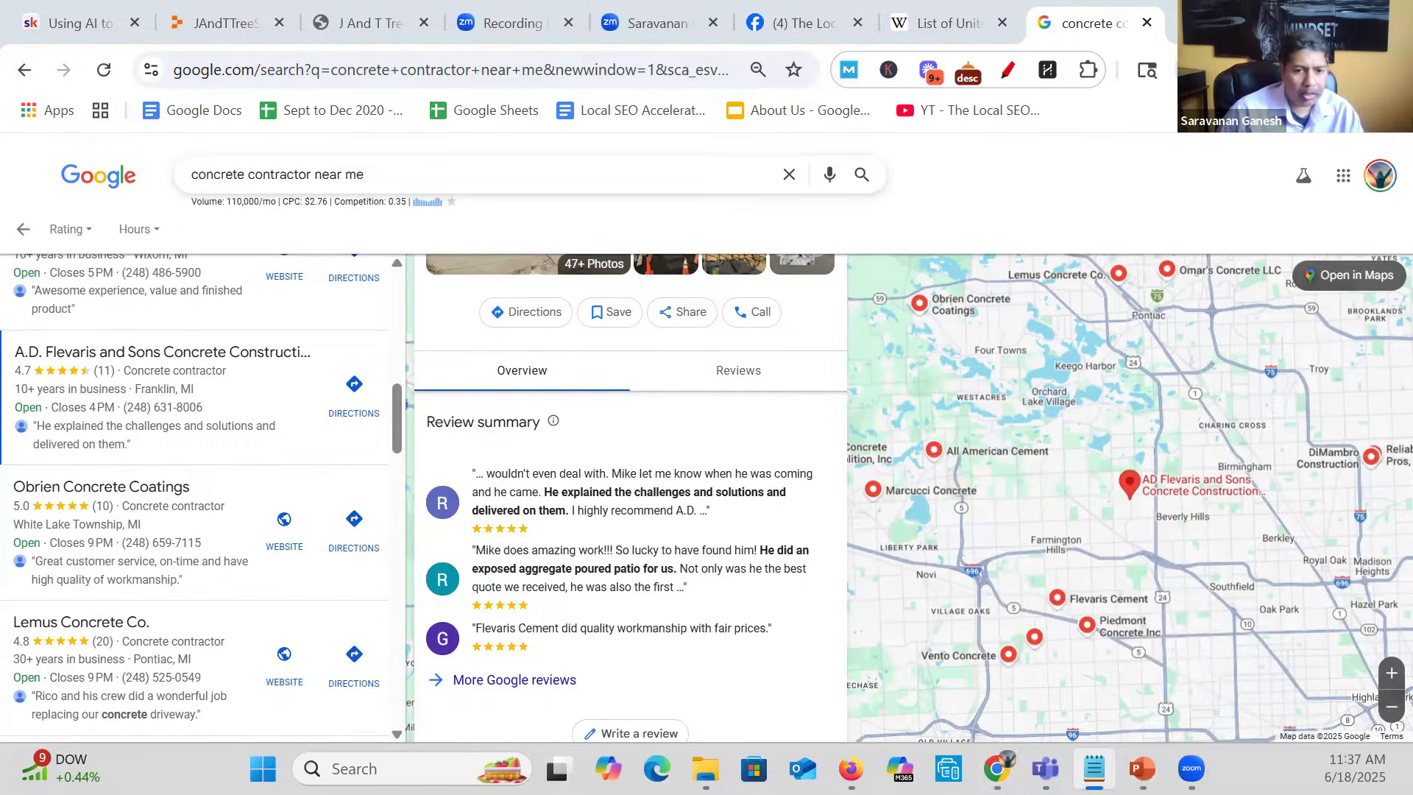
scroll(732, 542, up, 4)
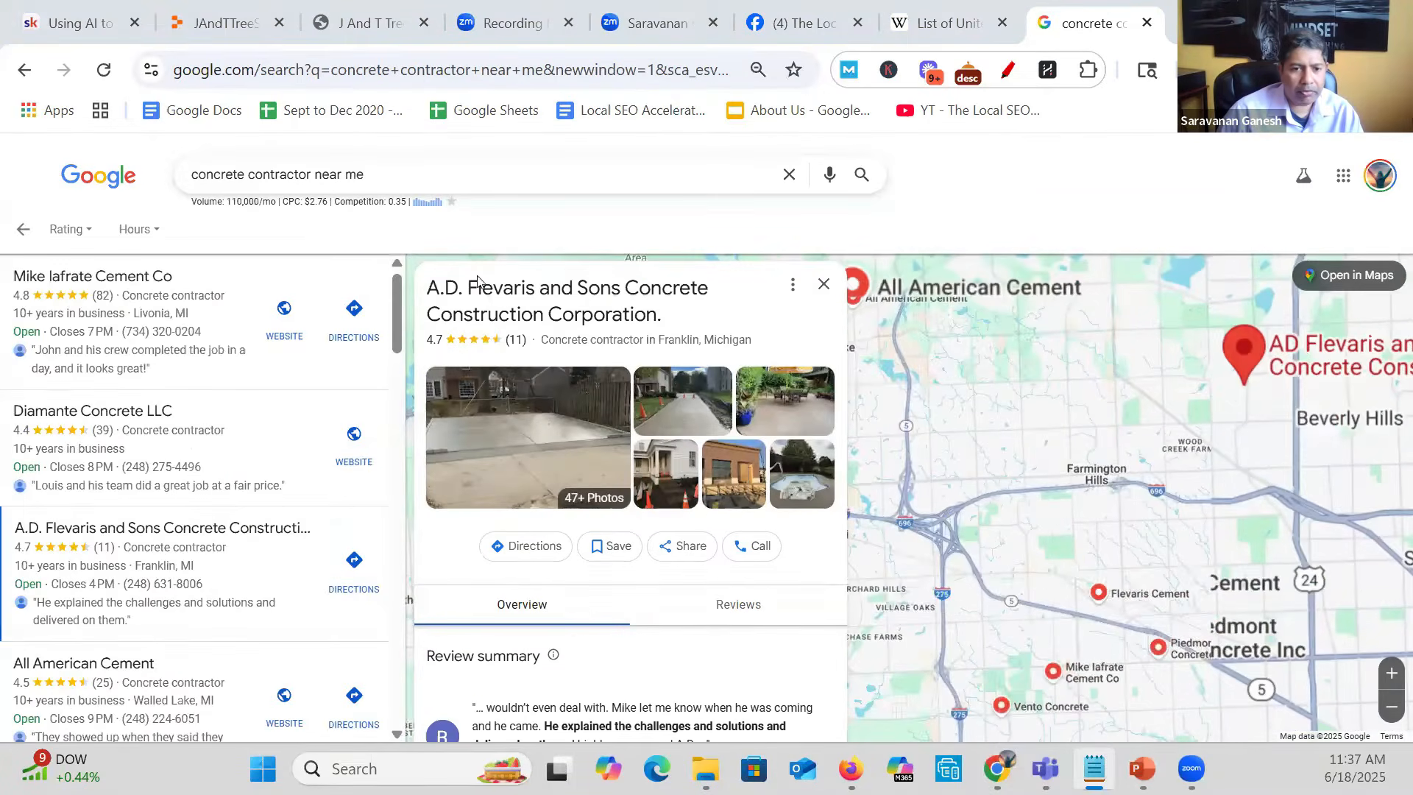
double_click(482, 287)
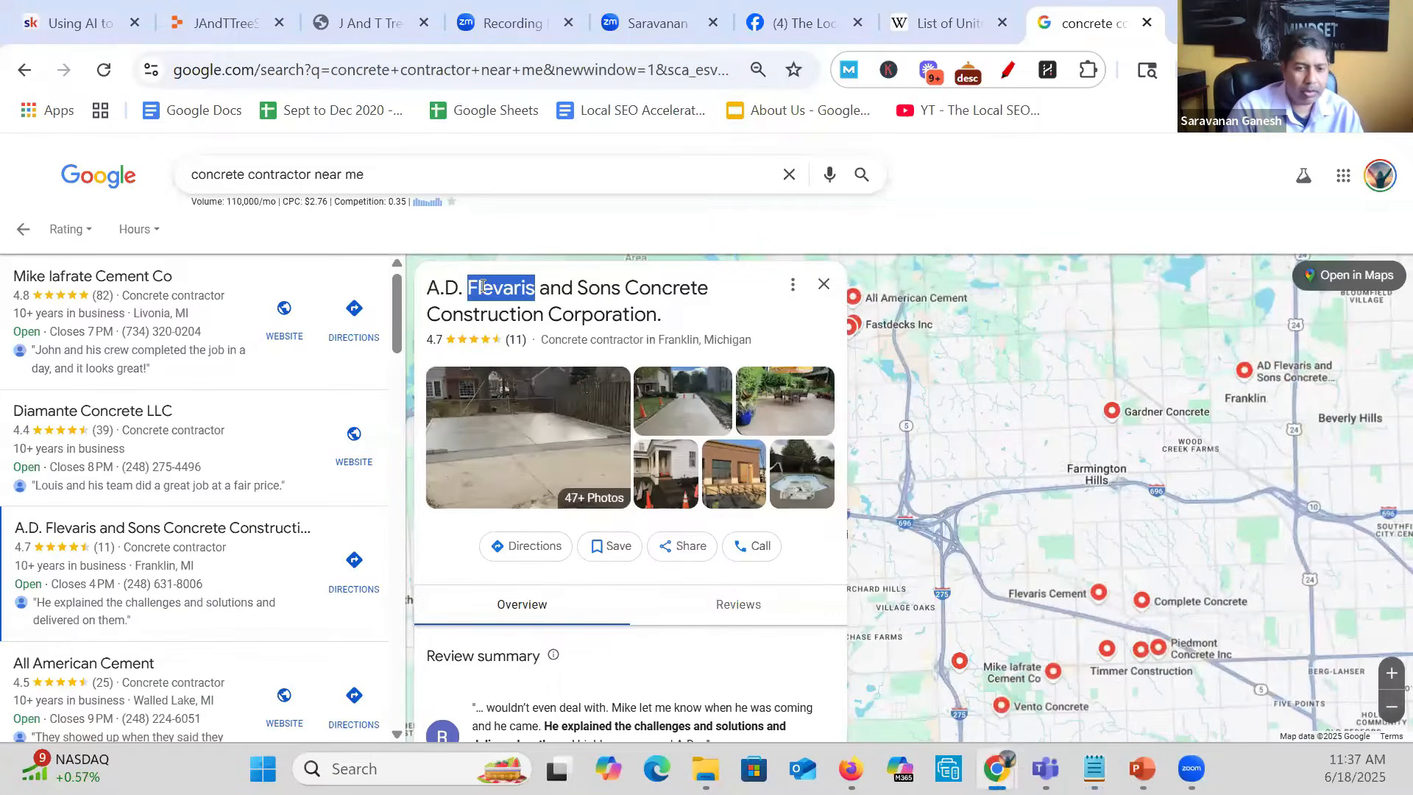
key(alt+Tab)
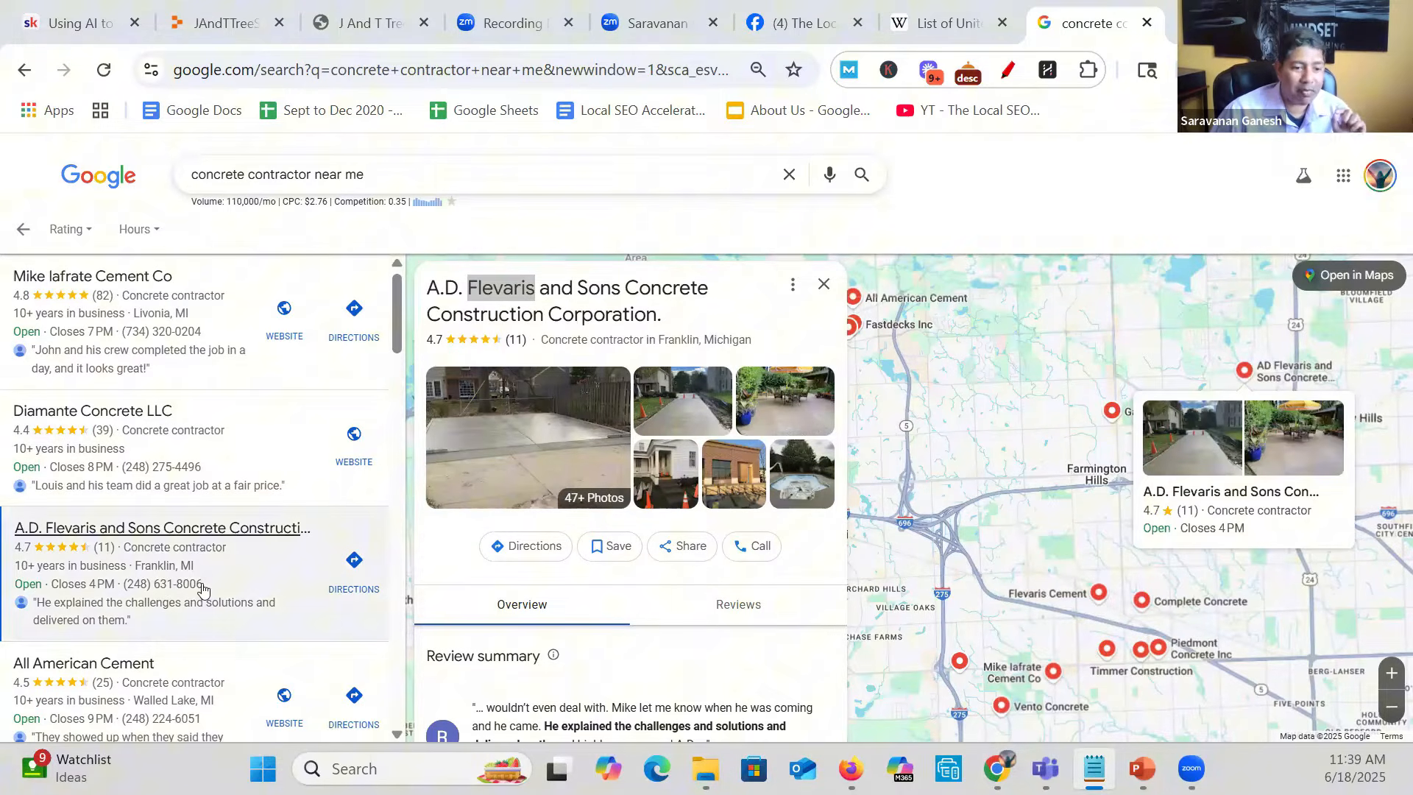
- Copy the A.D. Flevaris and Sons profile's share link, switch windows with it, and close the share dialog
click(665, 548)
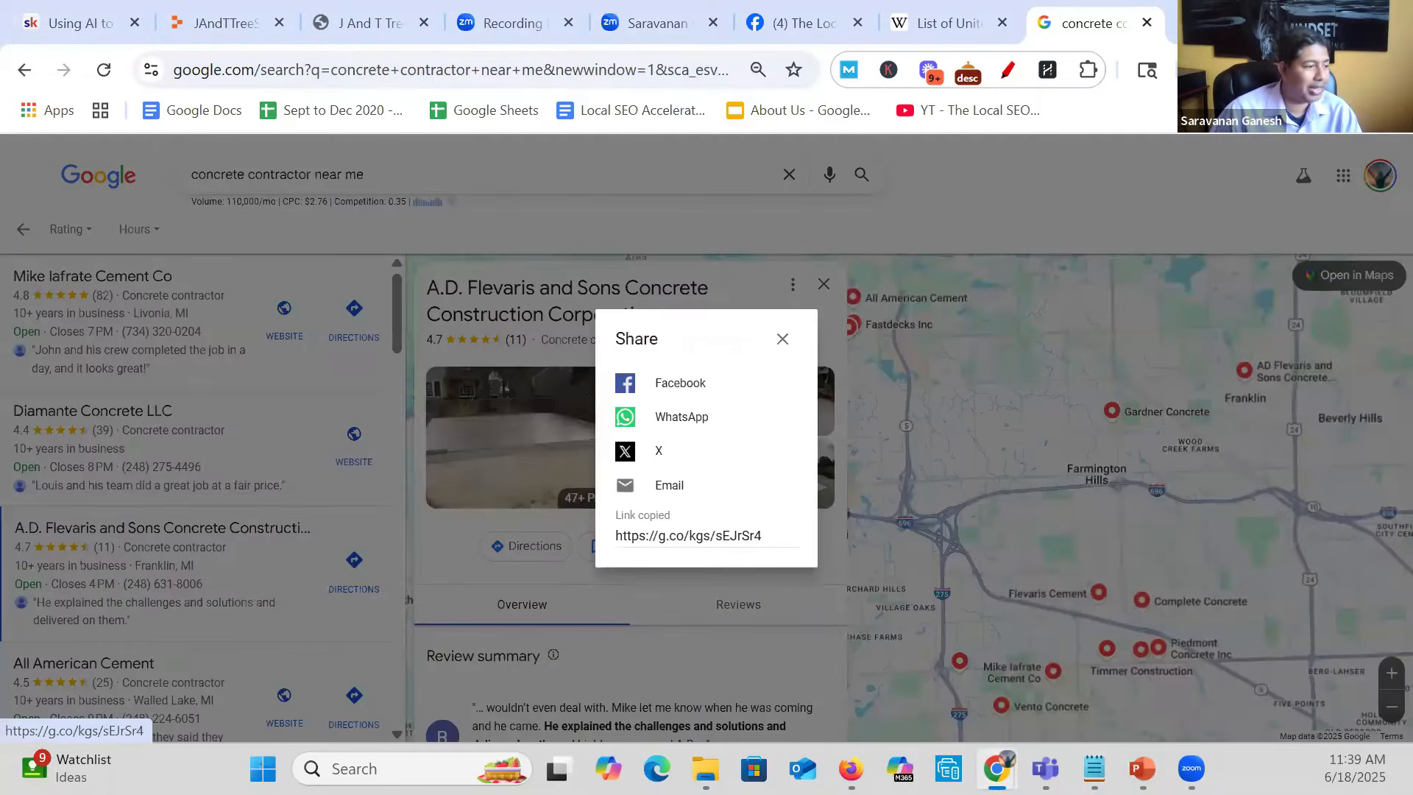
key(alt+Tab)
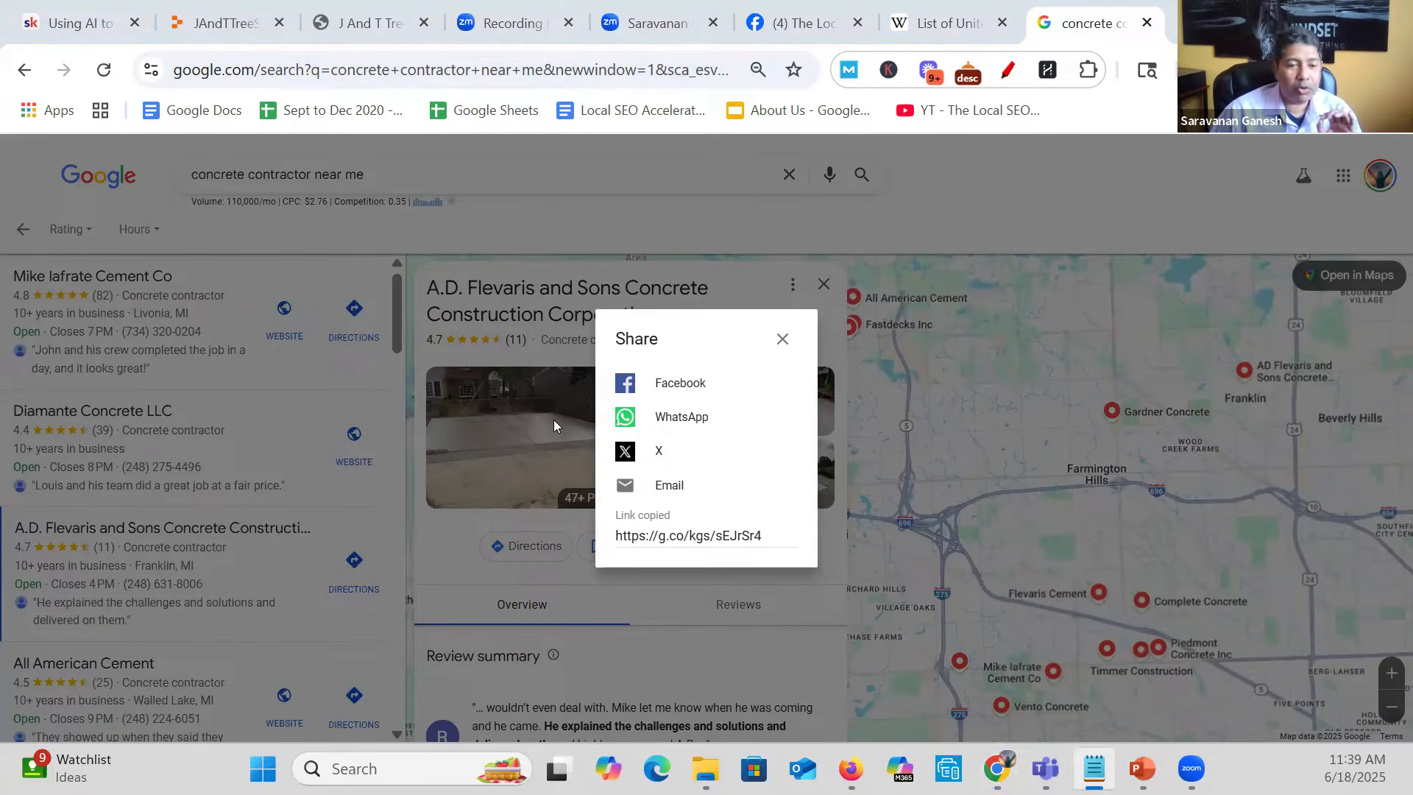
click(782, 342)
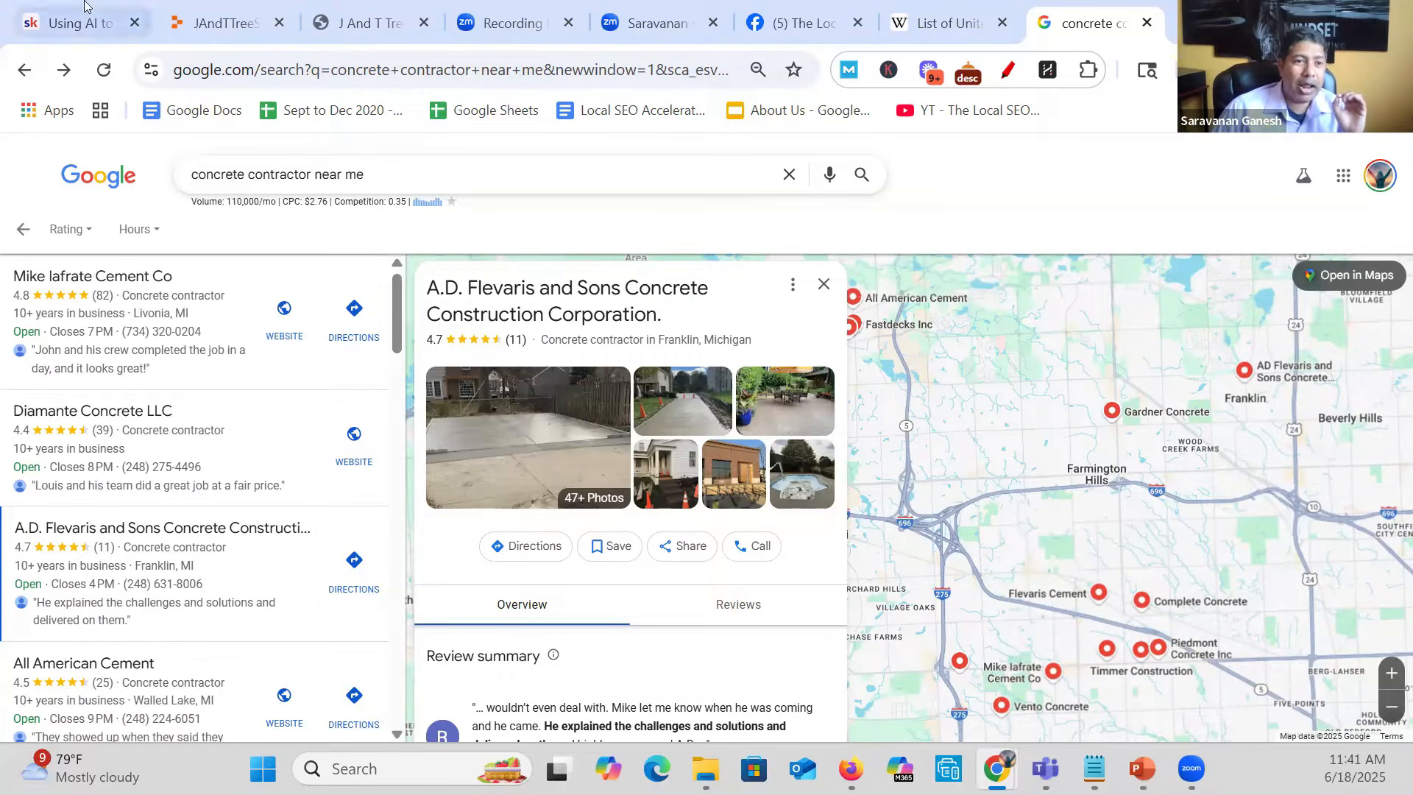
- Switch to Replit's home page and begin the app description with "i want you to build a website for a potential customer"
click(221, 23)
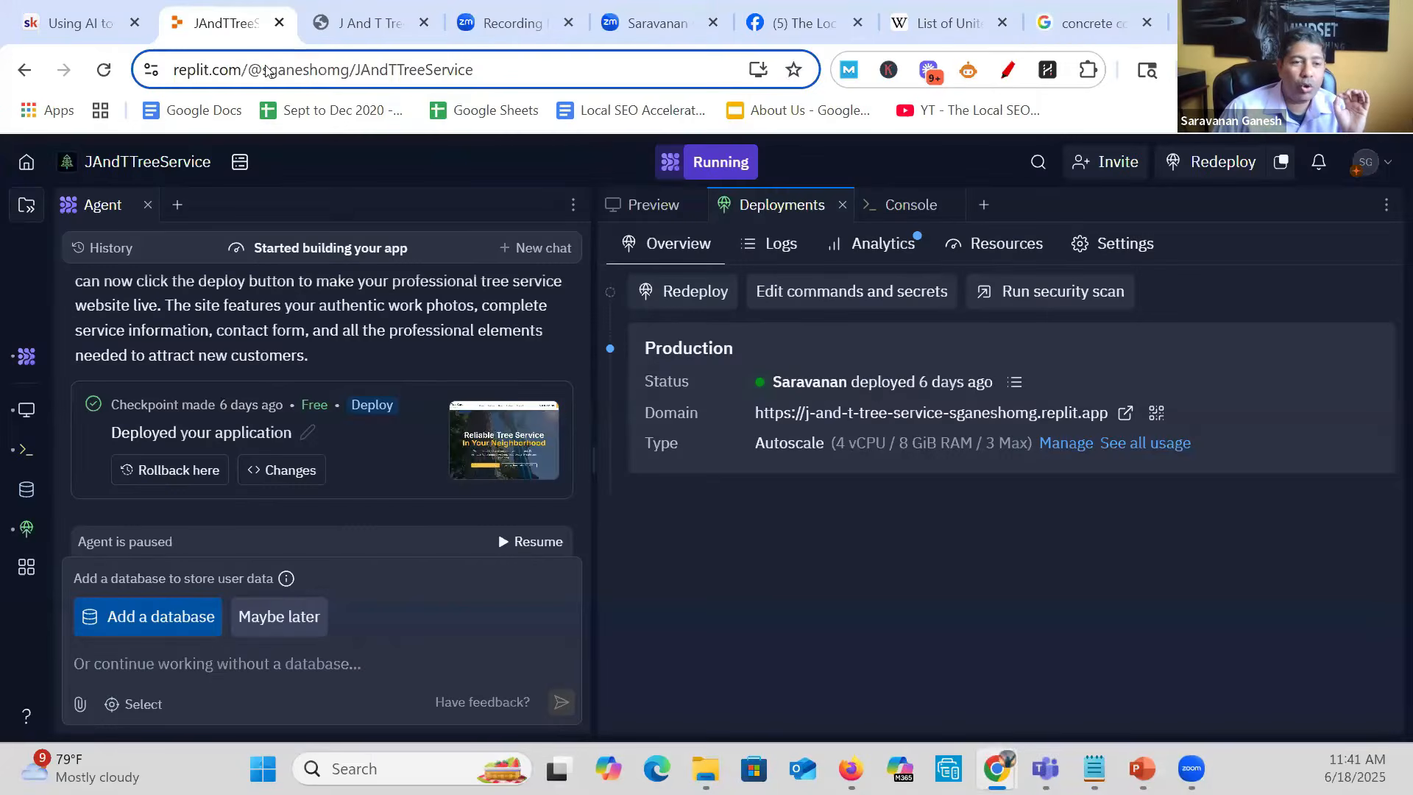
click(26, 161)
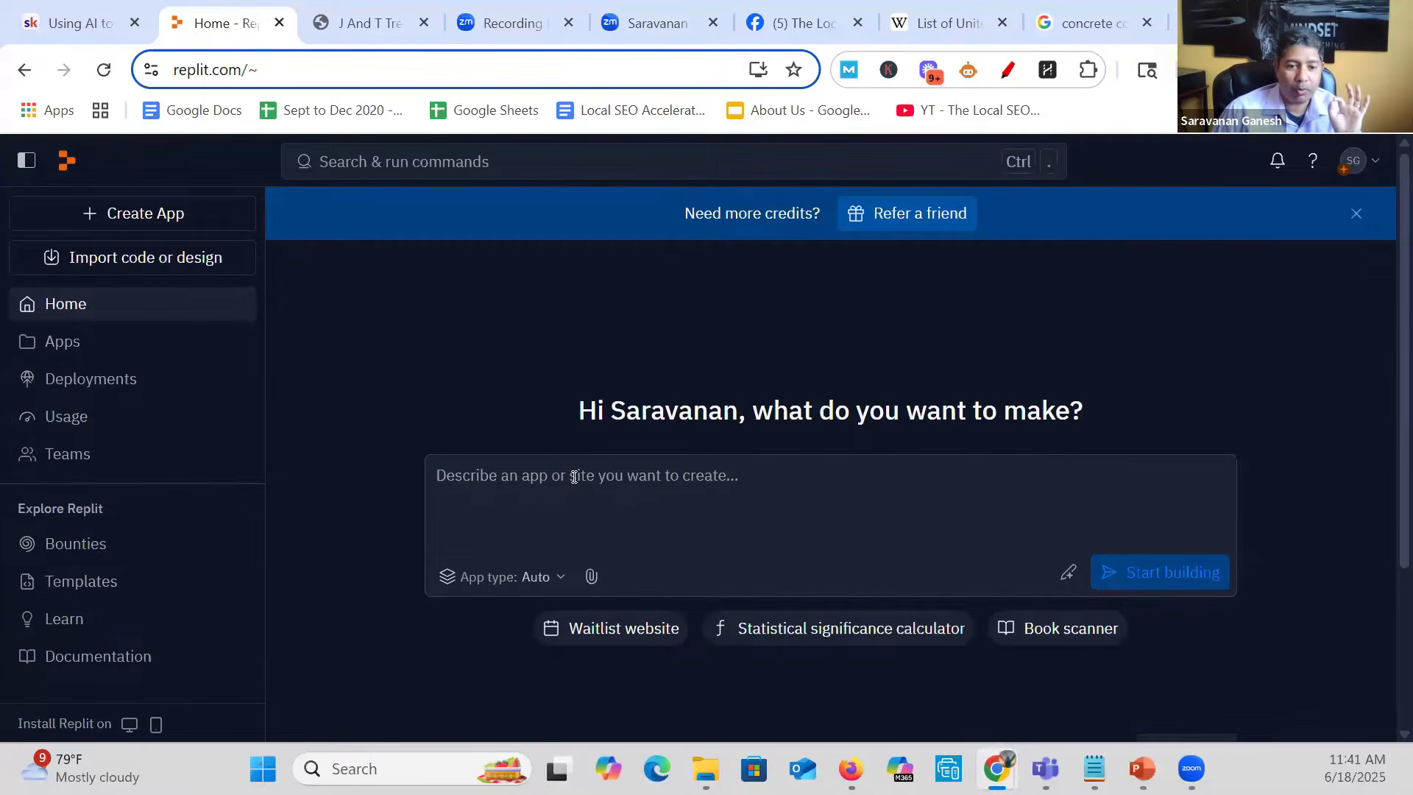
text(i want )
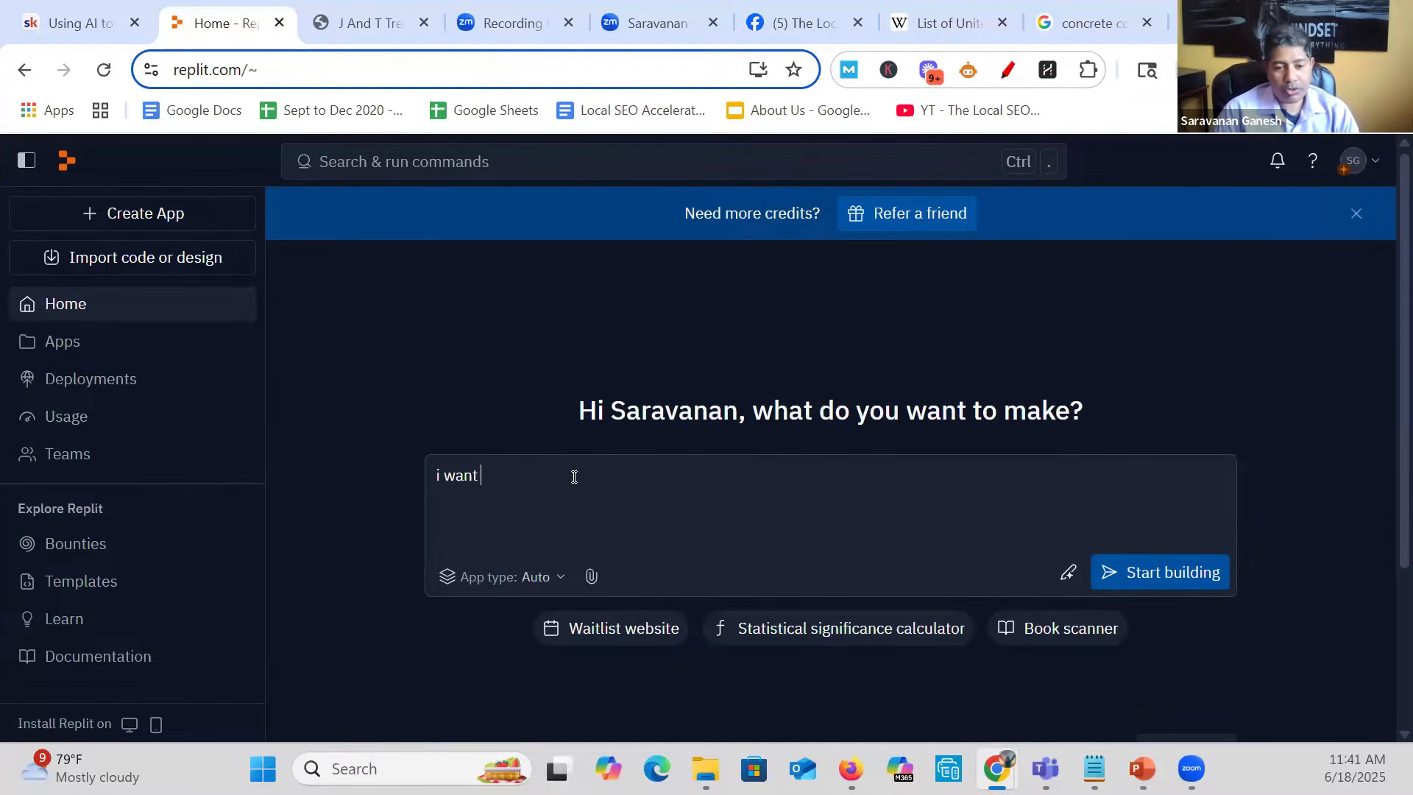
text(you to build a w)
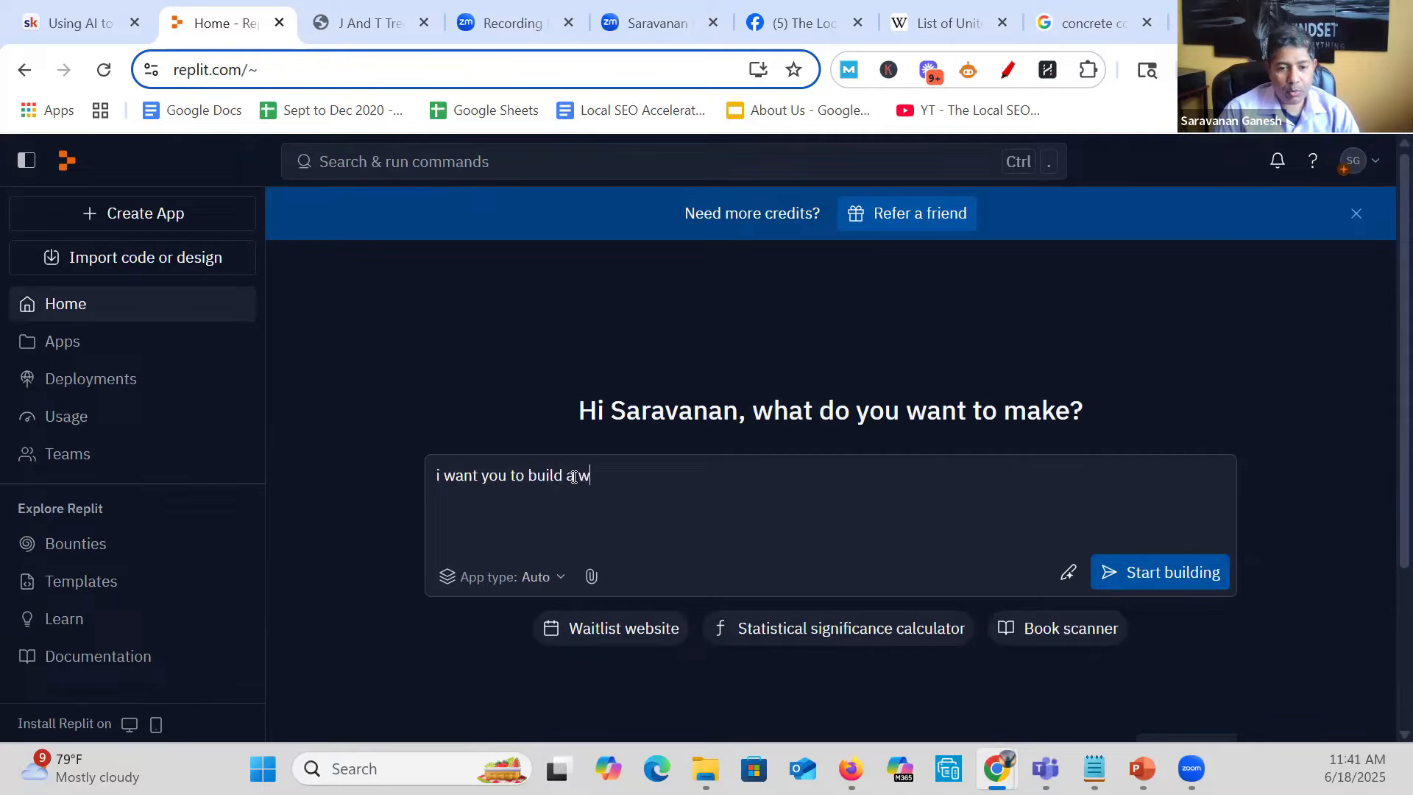
text(ebsite fo)
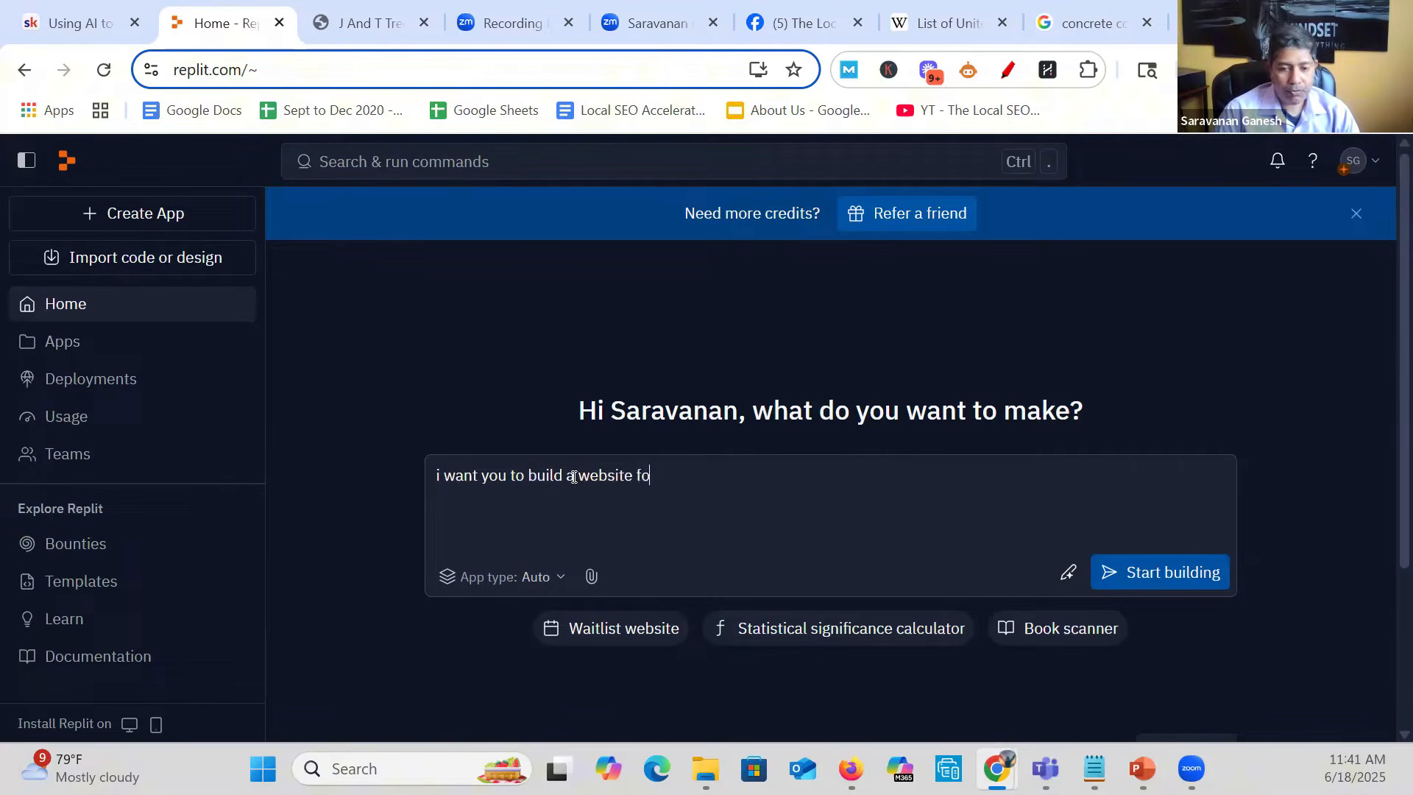
text(r a potential customer)
key(BackSpace)
key(BackSpace)
key(BackSpace)
key(BackSpace)
key(BackSpace)
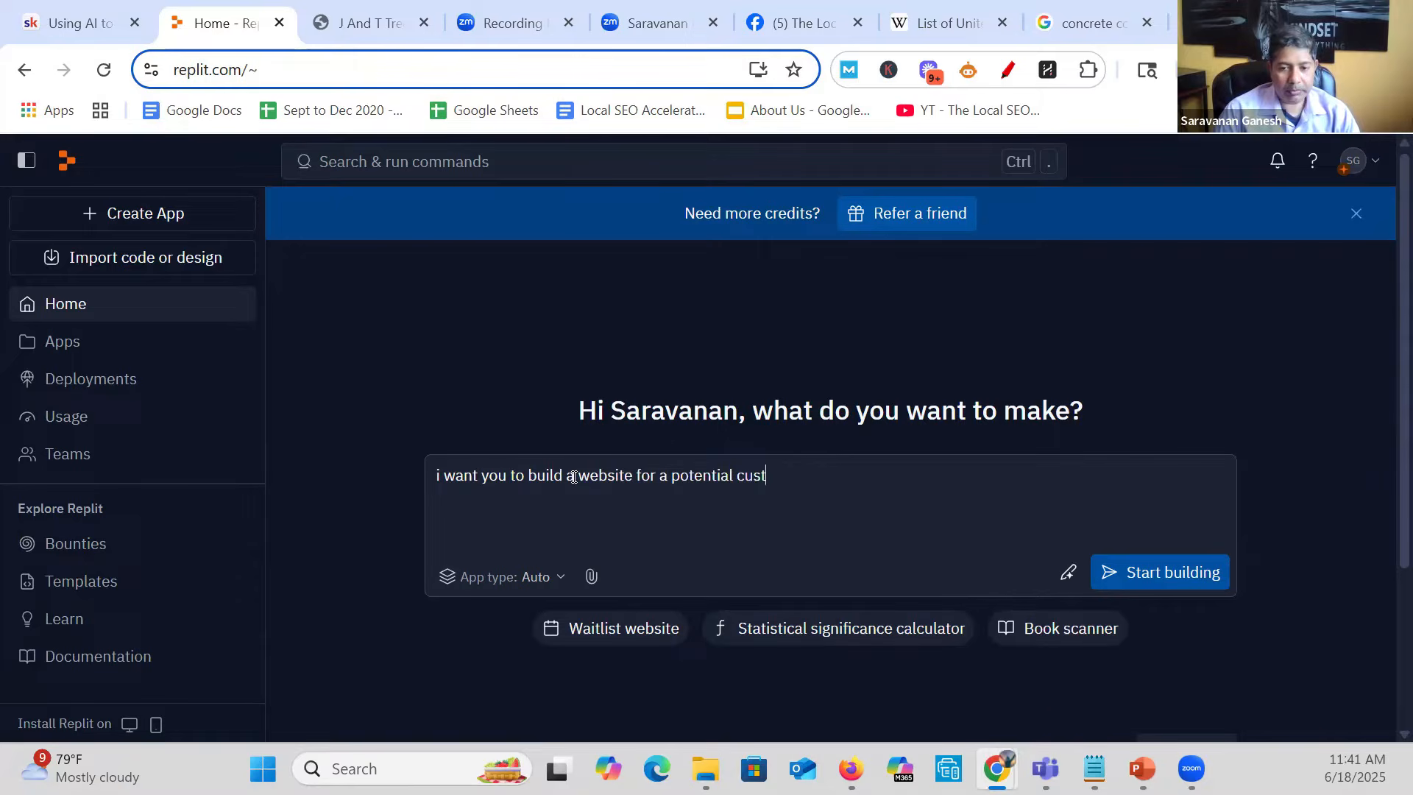
text(tomer)
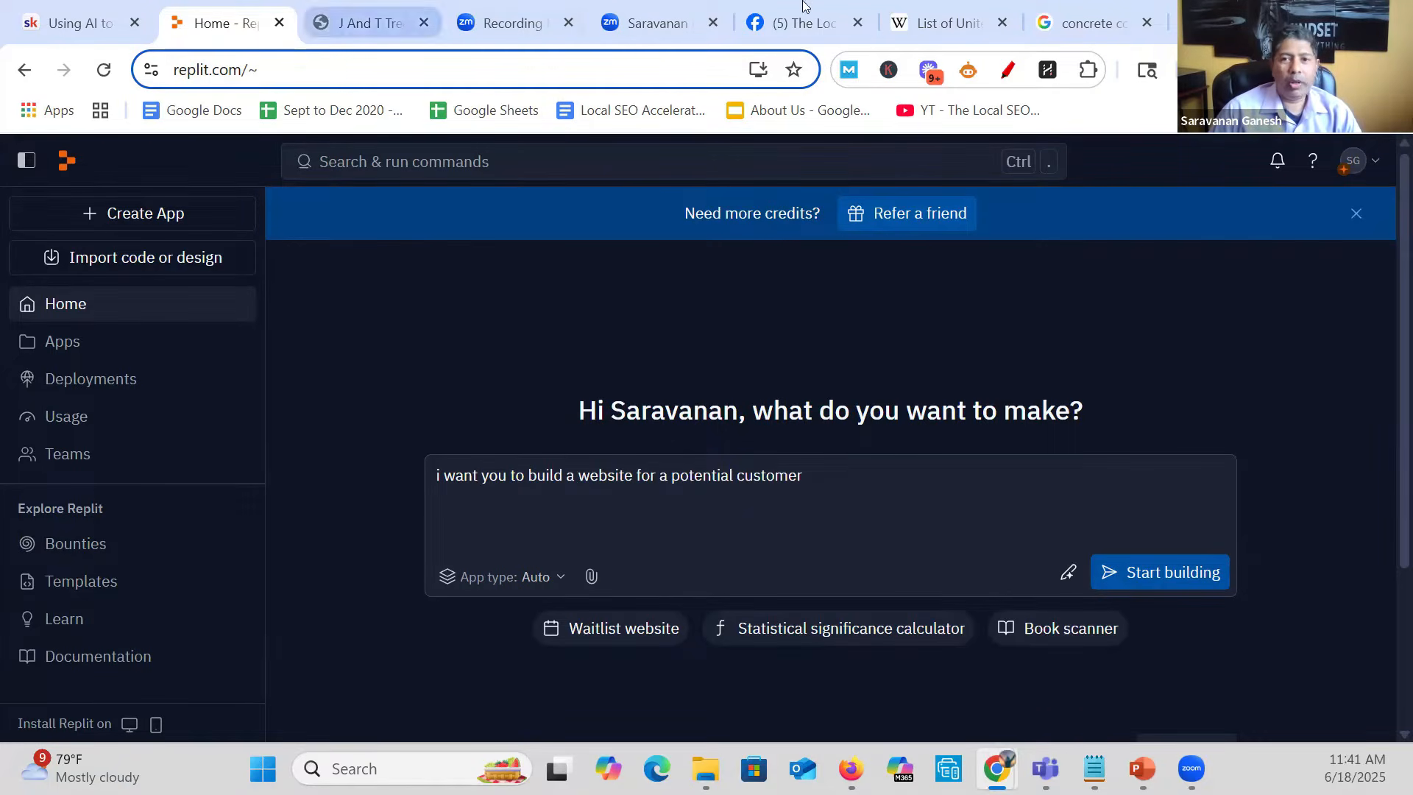
- Copy the full business name from the A.D. Flevaris and Sons Google profile into the Replit app description after "customer"
click(1062, 7)
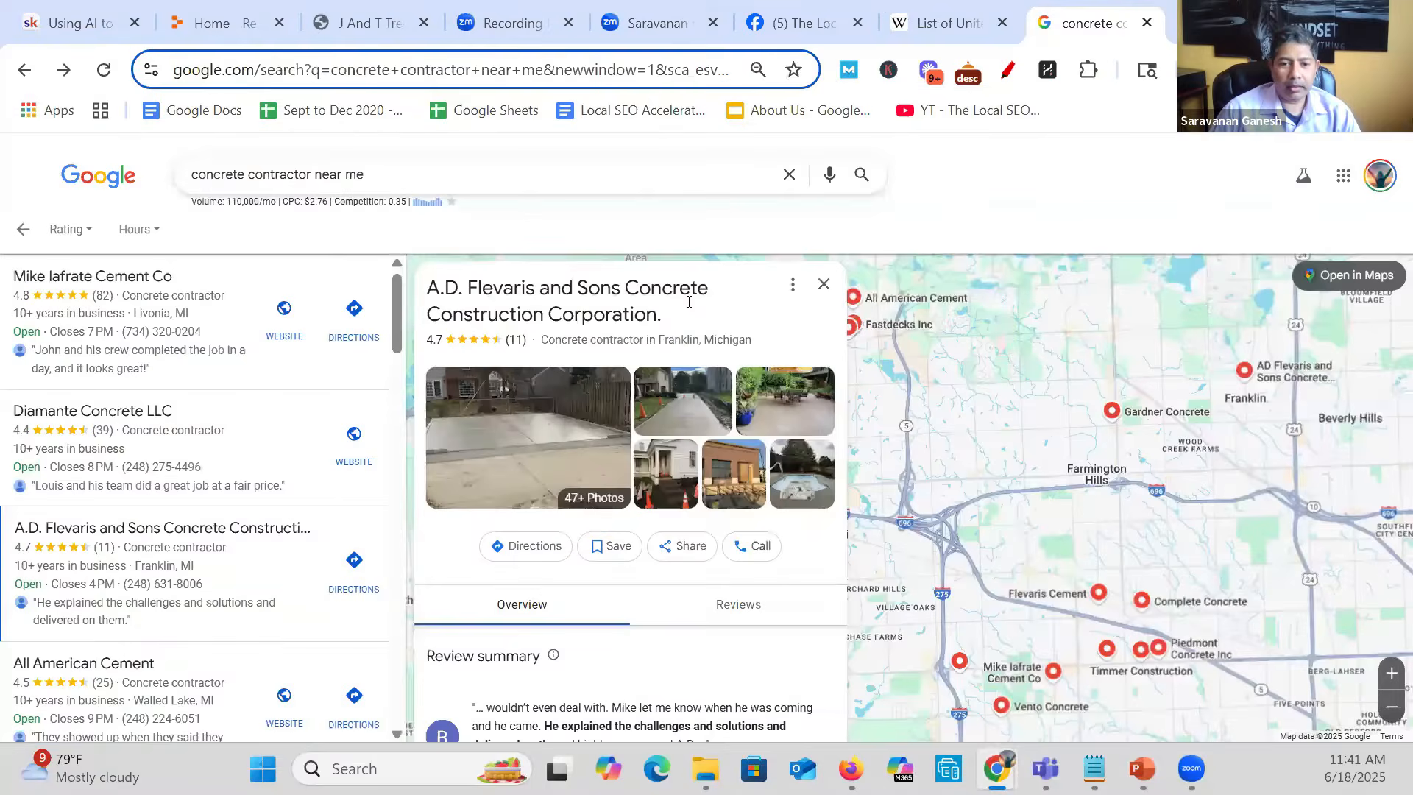
drag(671, 317, 418, 295)
key(ctrl+c)
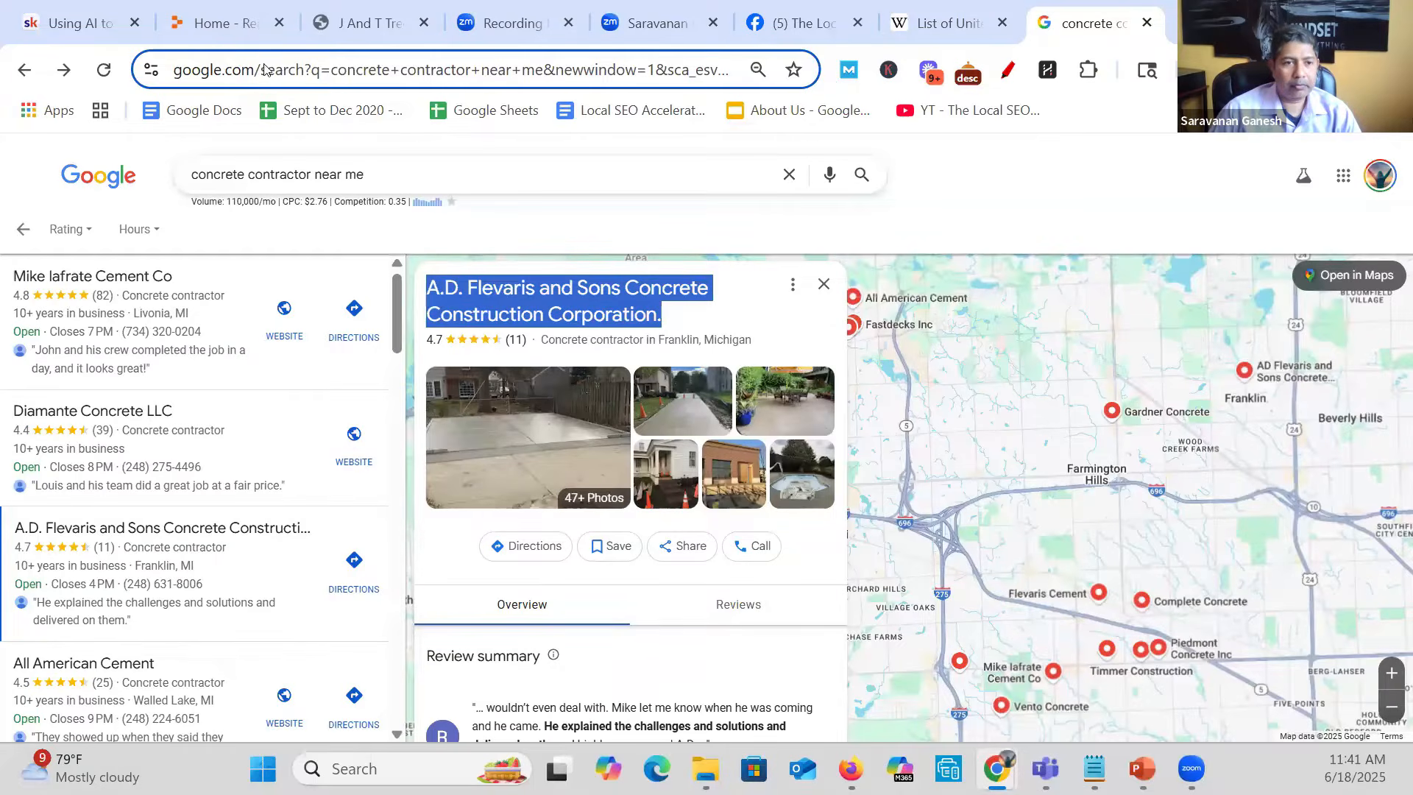
click(214, 23)
key(ctrl+v)
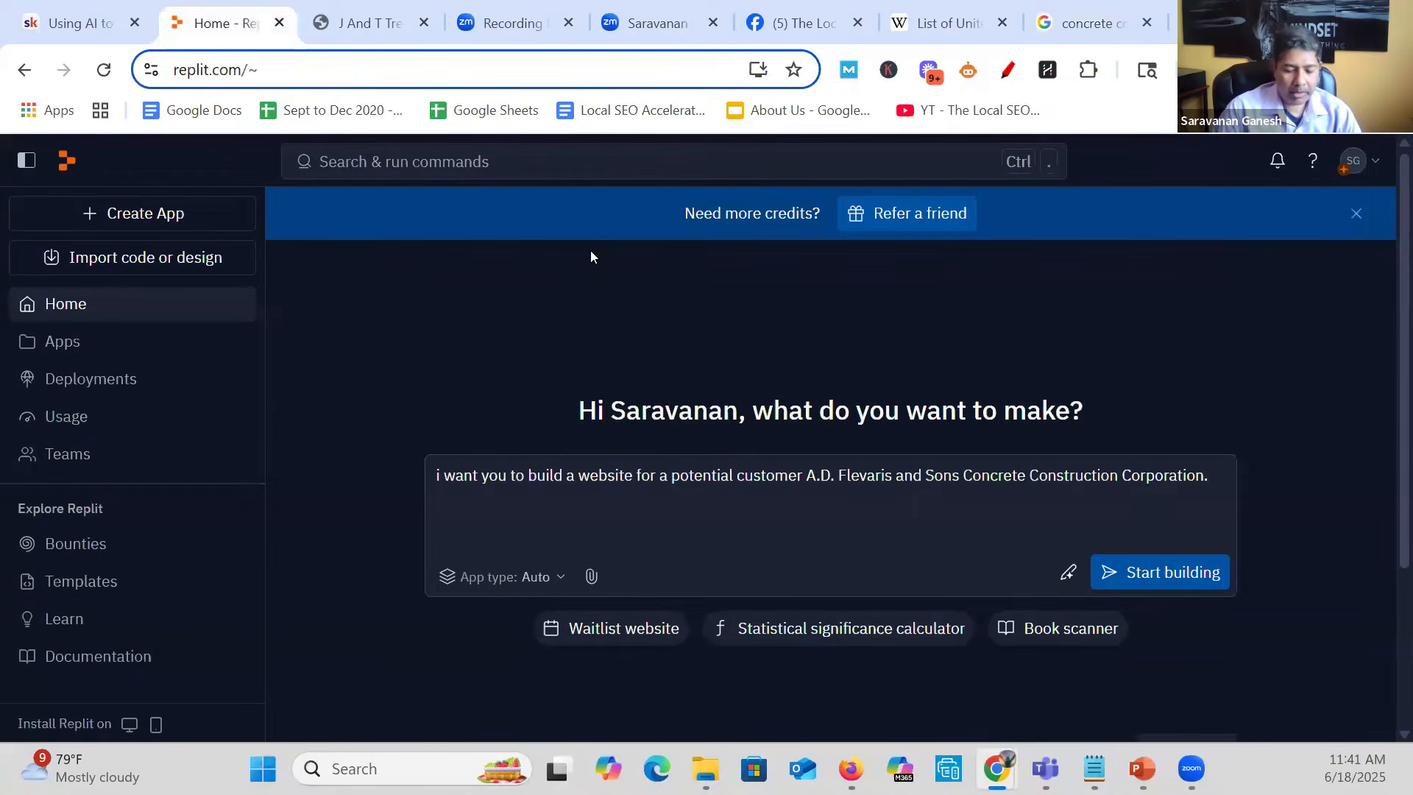
- Complete the description with "He is a concrete contractor in Franklin MI." and start building the site
text(He is )
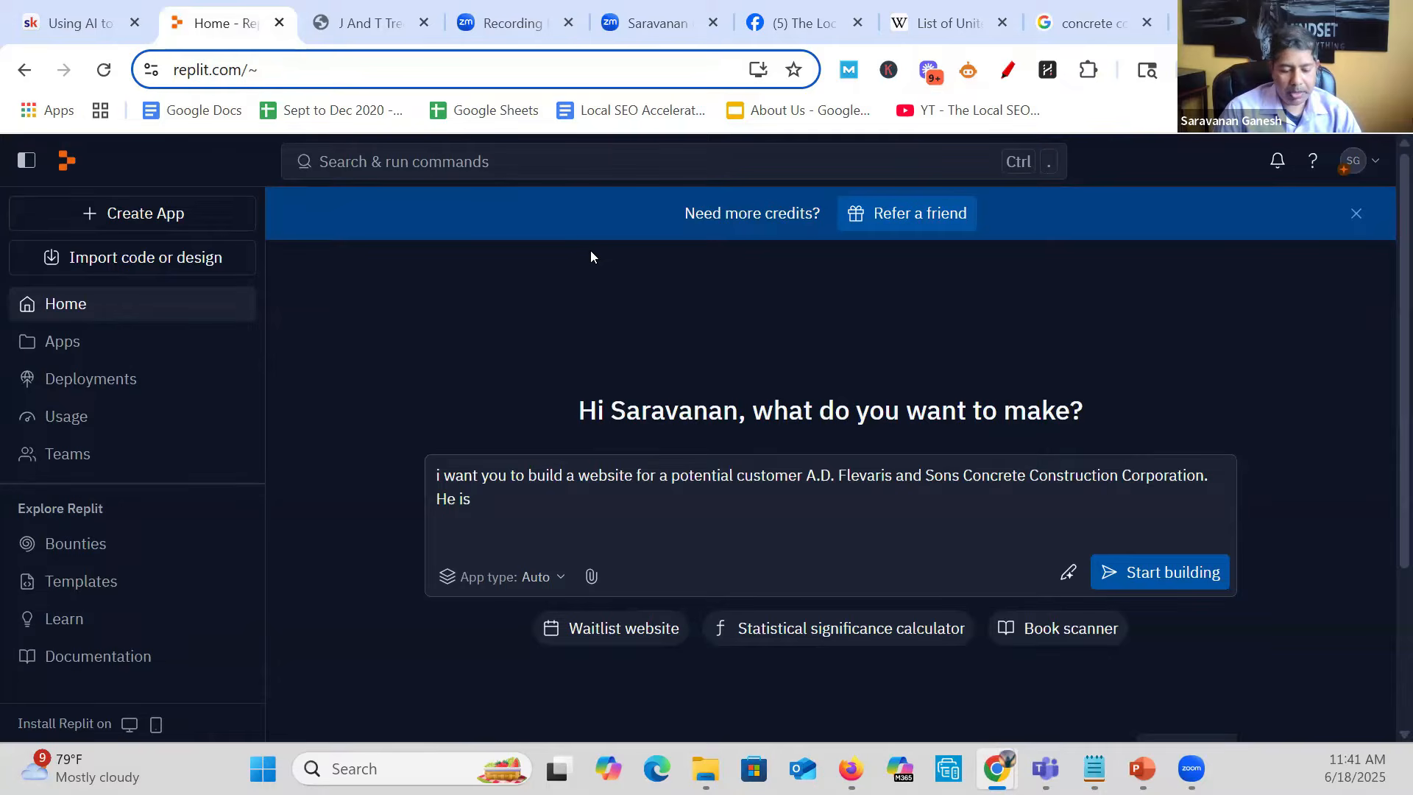
text(a concret)
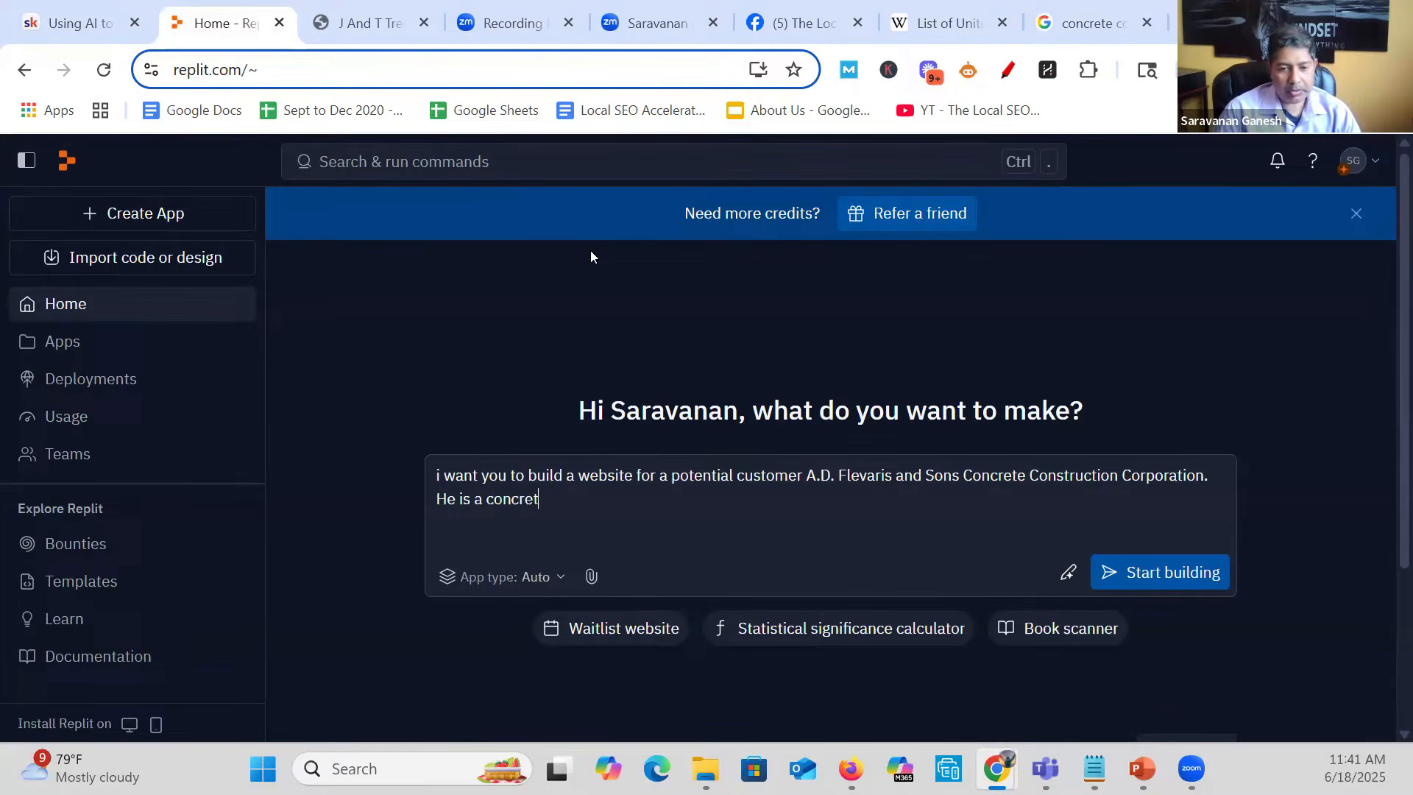
text(e contractor in )
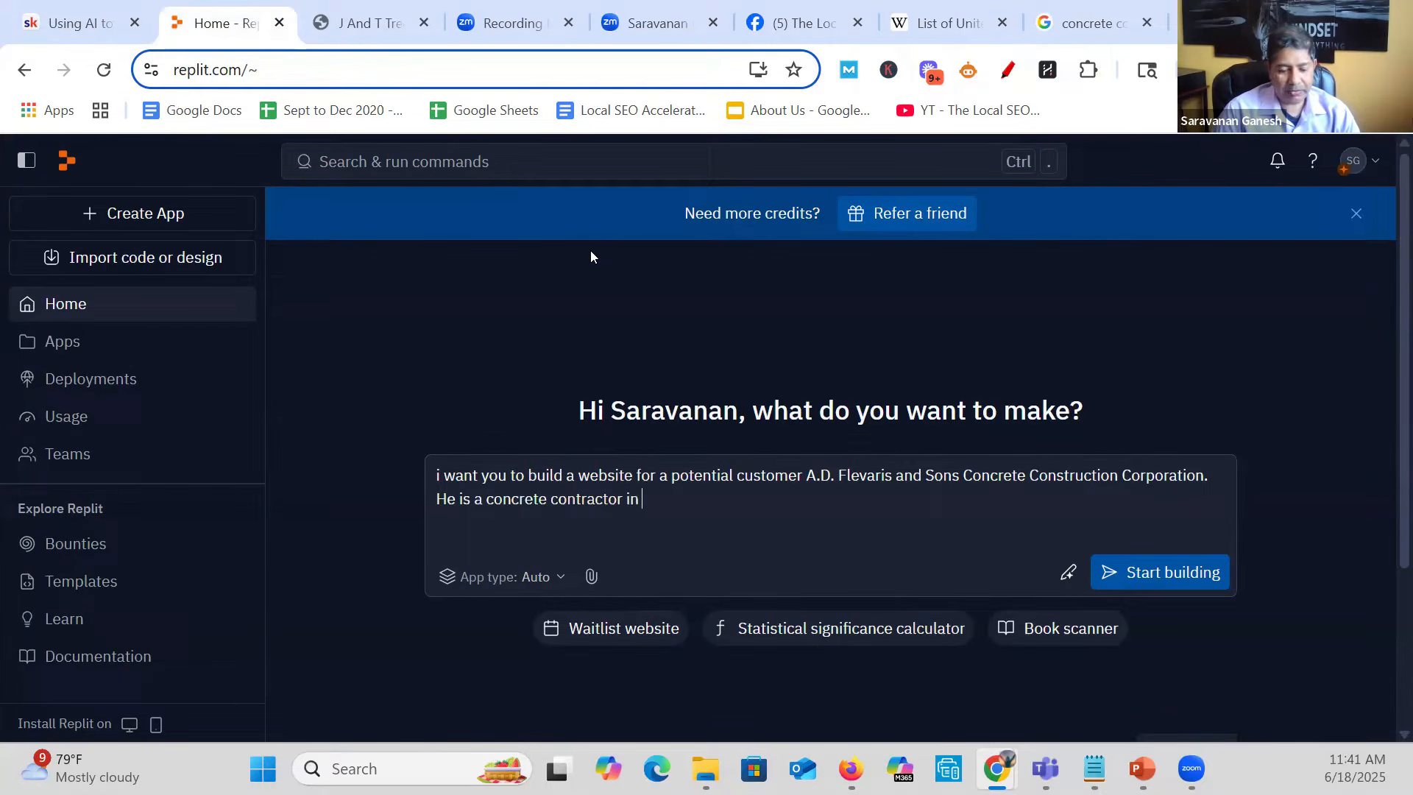
text(Franklin MI)
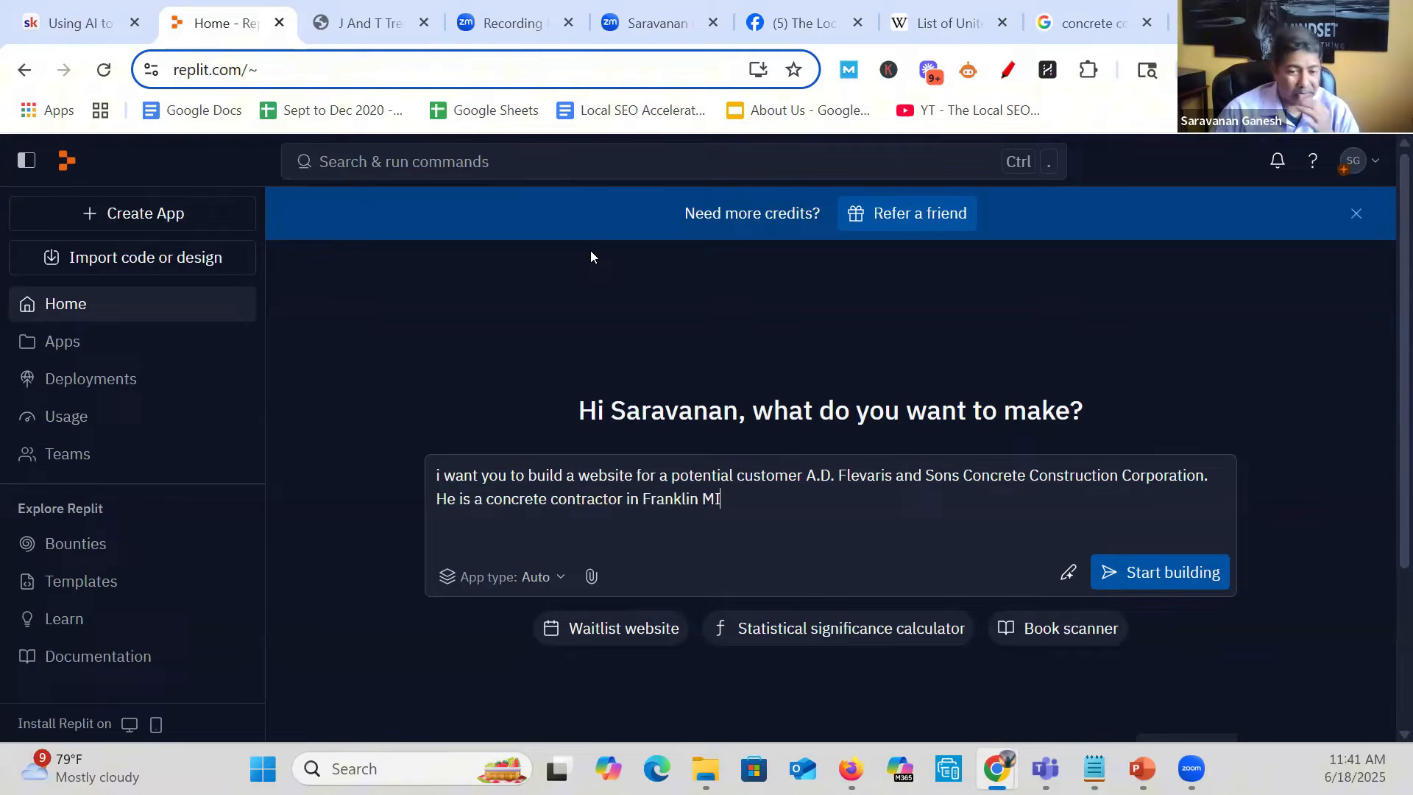
text(.)
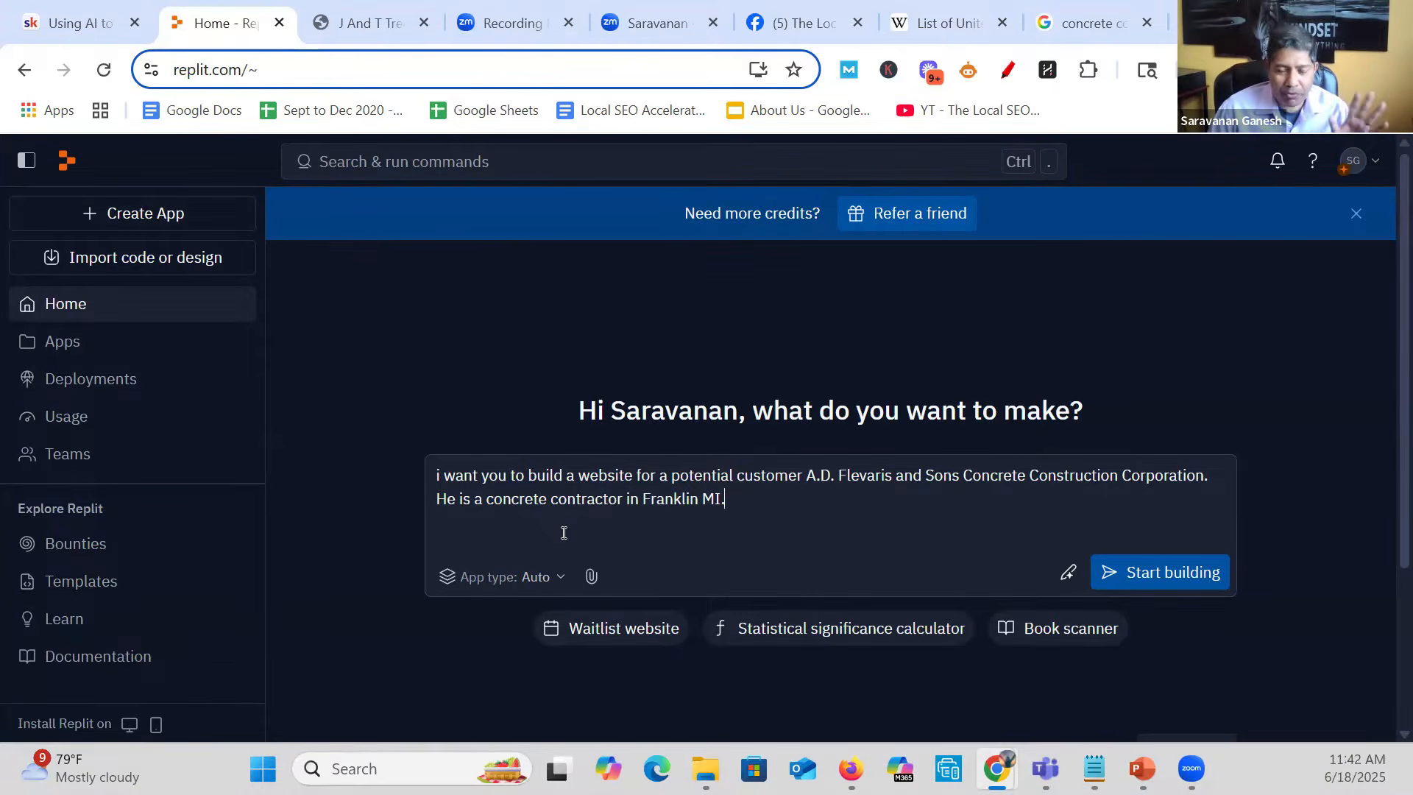
click(1160, 572)
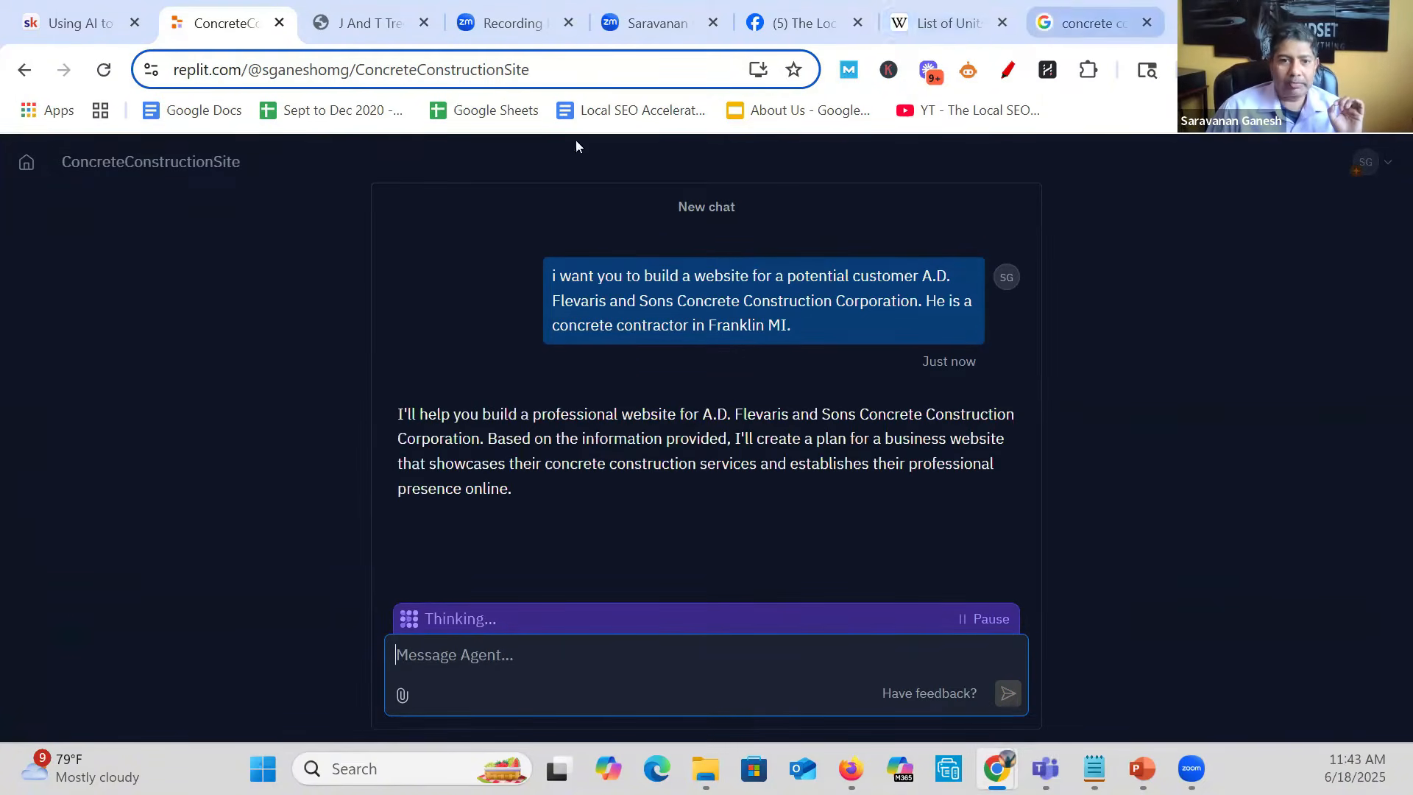
- Search Google in a new tab for "average concrete job cost"
click(1092, 22)
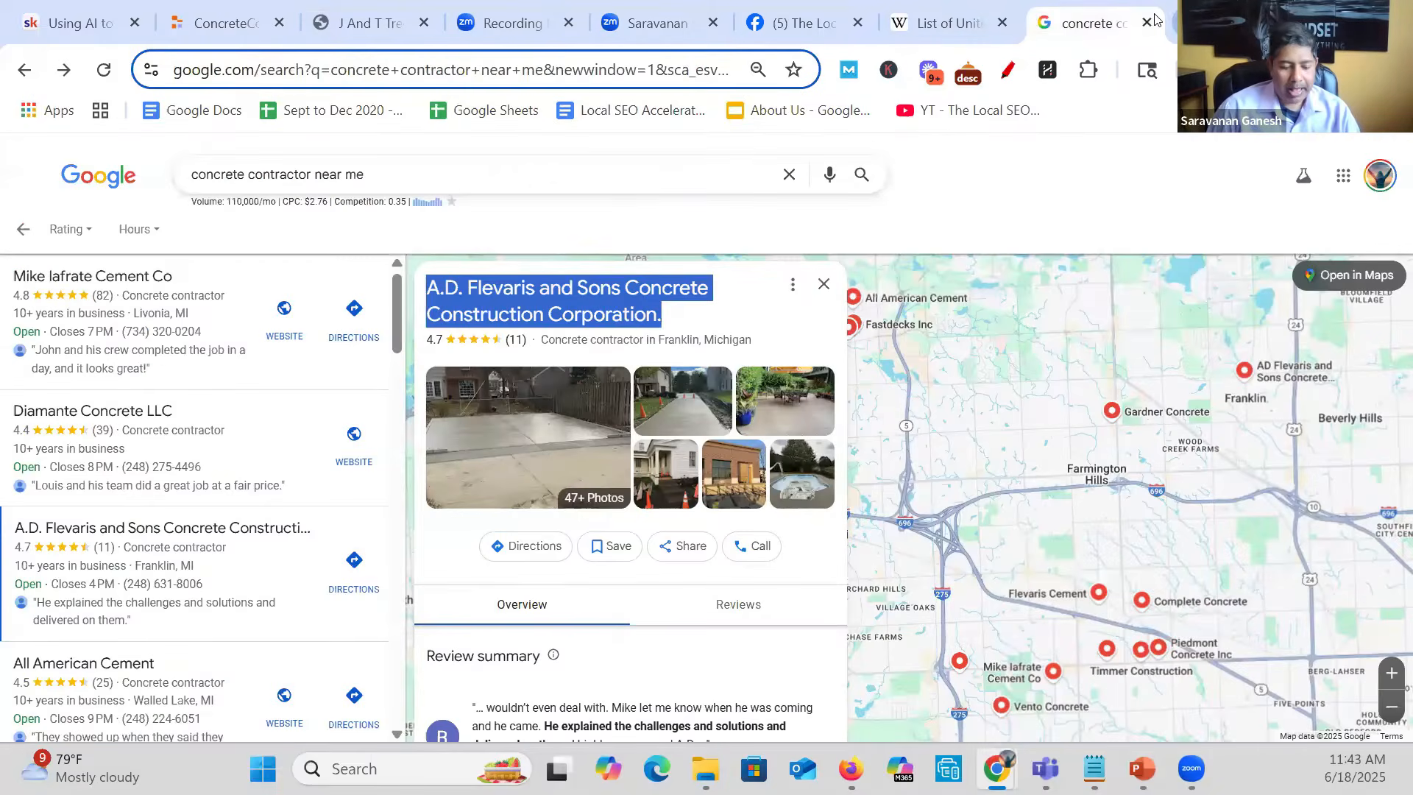
click(1173, 22)
text(average concre)
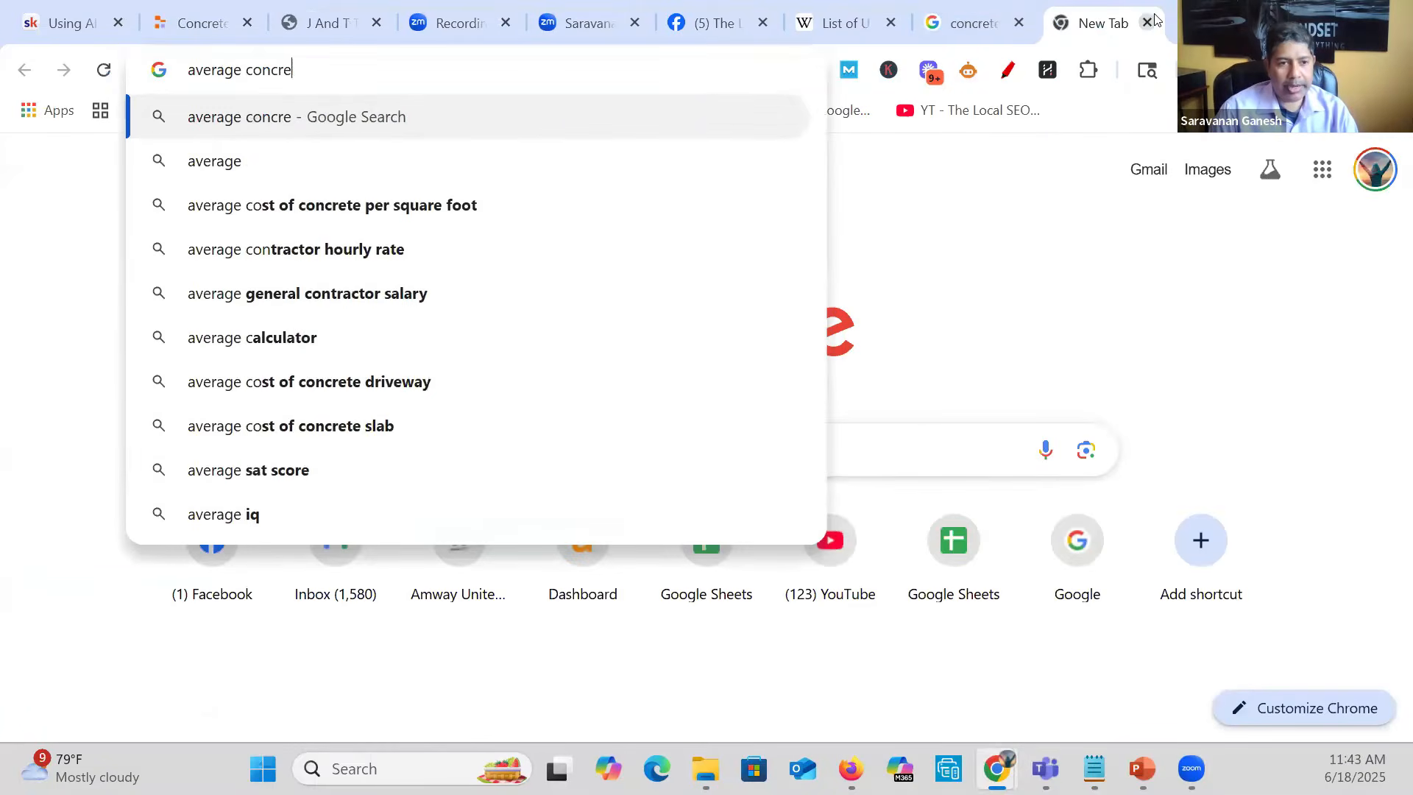
text(te job cost)
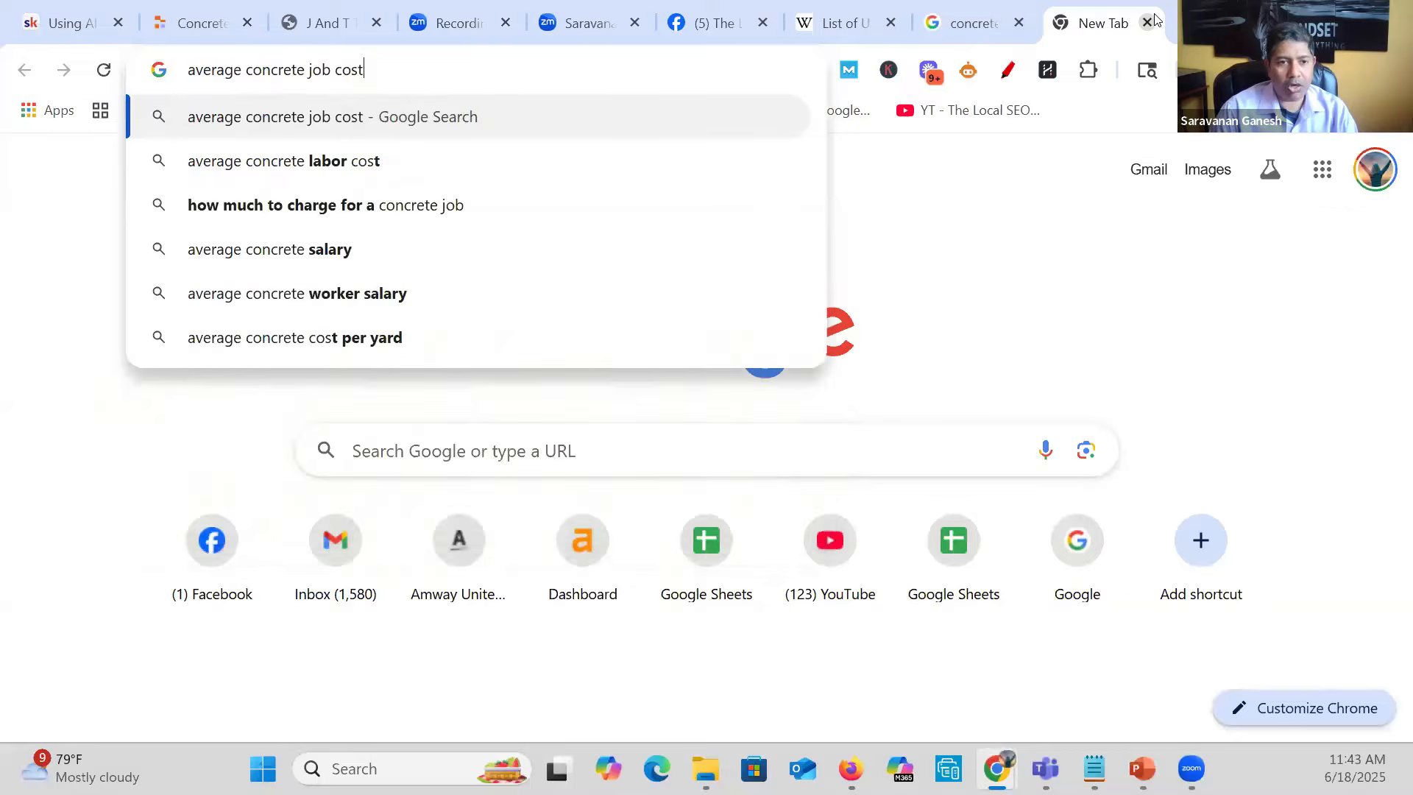
key(Return)
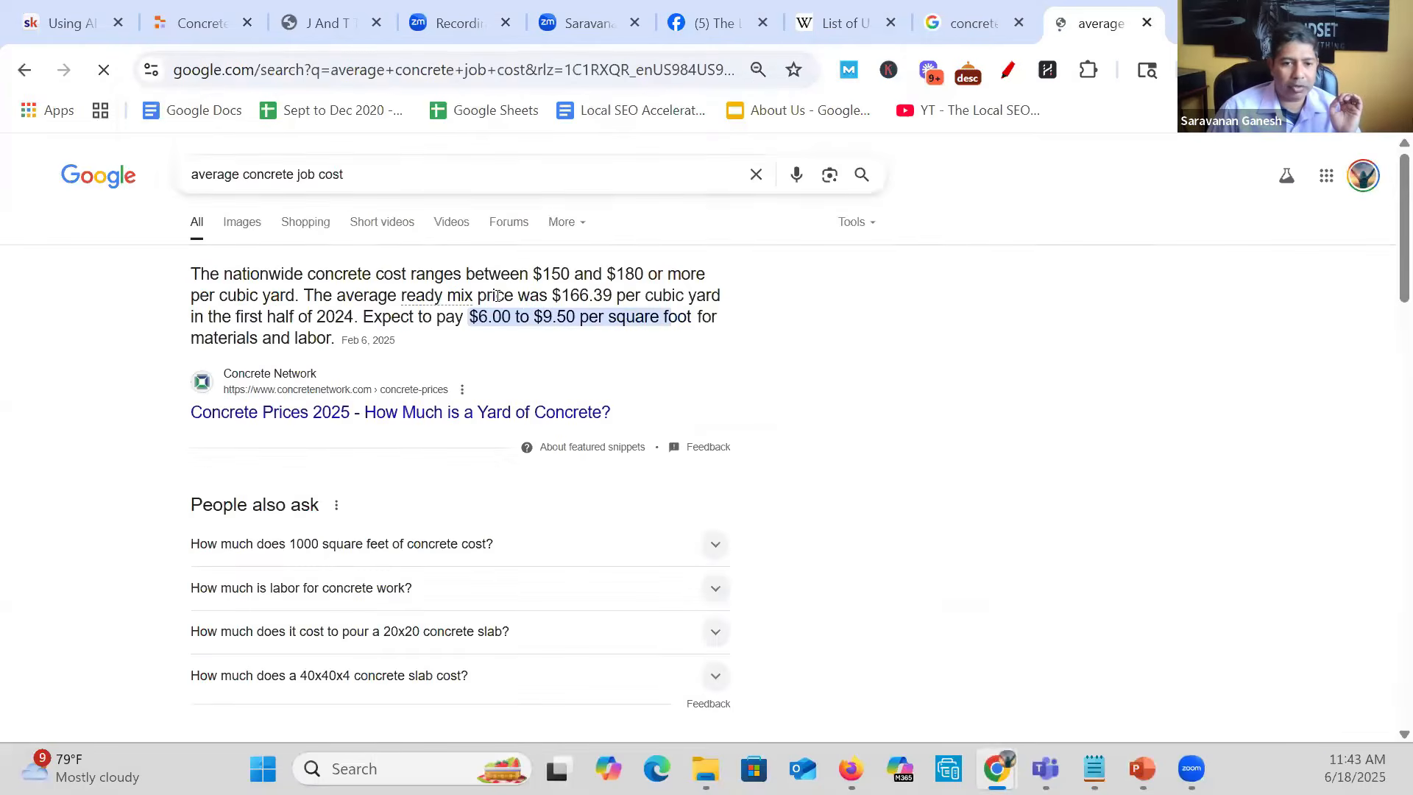
- Highlight the featured price per square foot, expand "How much does 1000 square feet of concrete cost?" and highlight the answer's amount
drag(642, 319, 475, 333)
scroll(515, 353, down, 3)
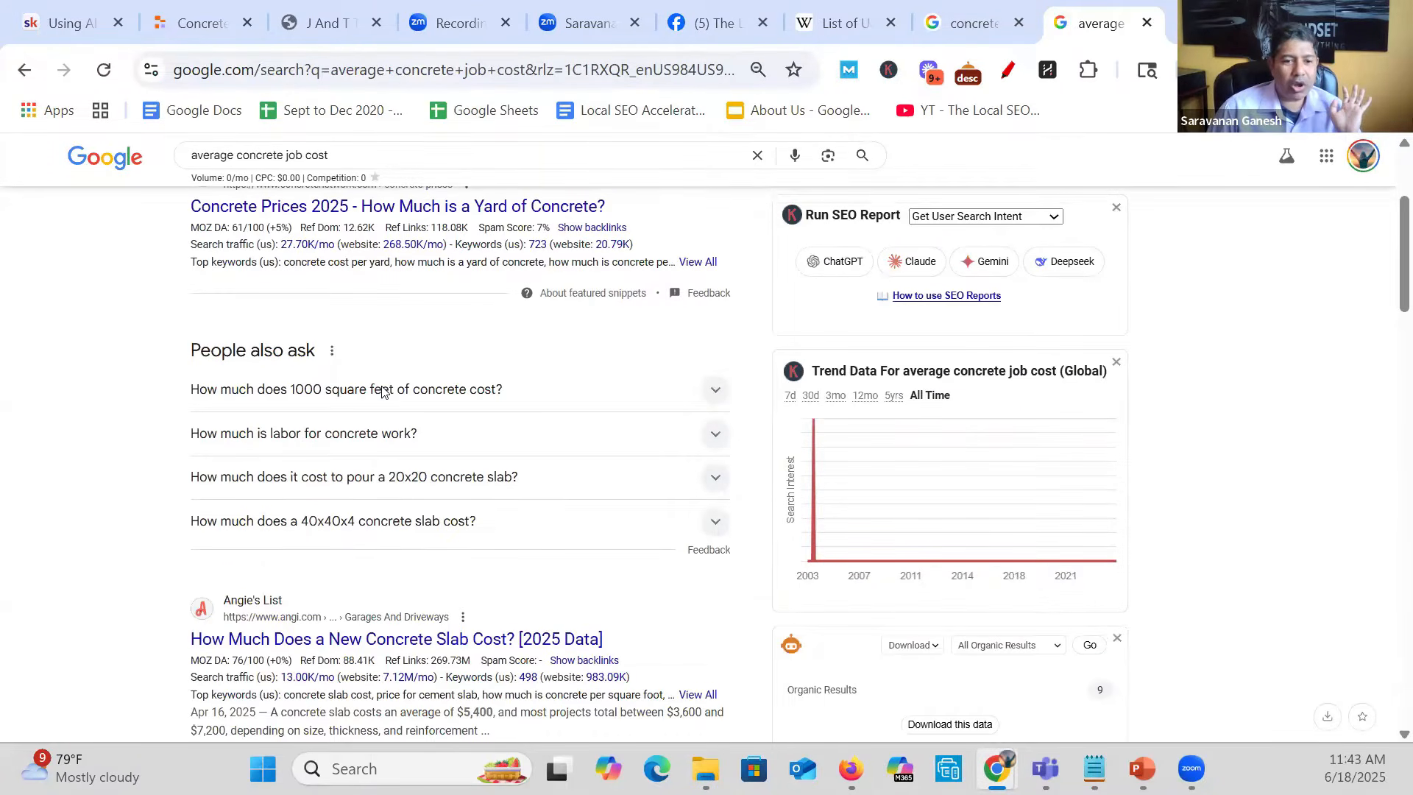
click(383, 390)
drag(302, 440, 198, 434)
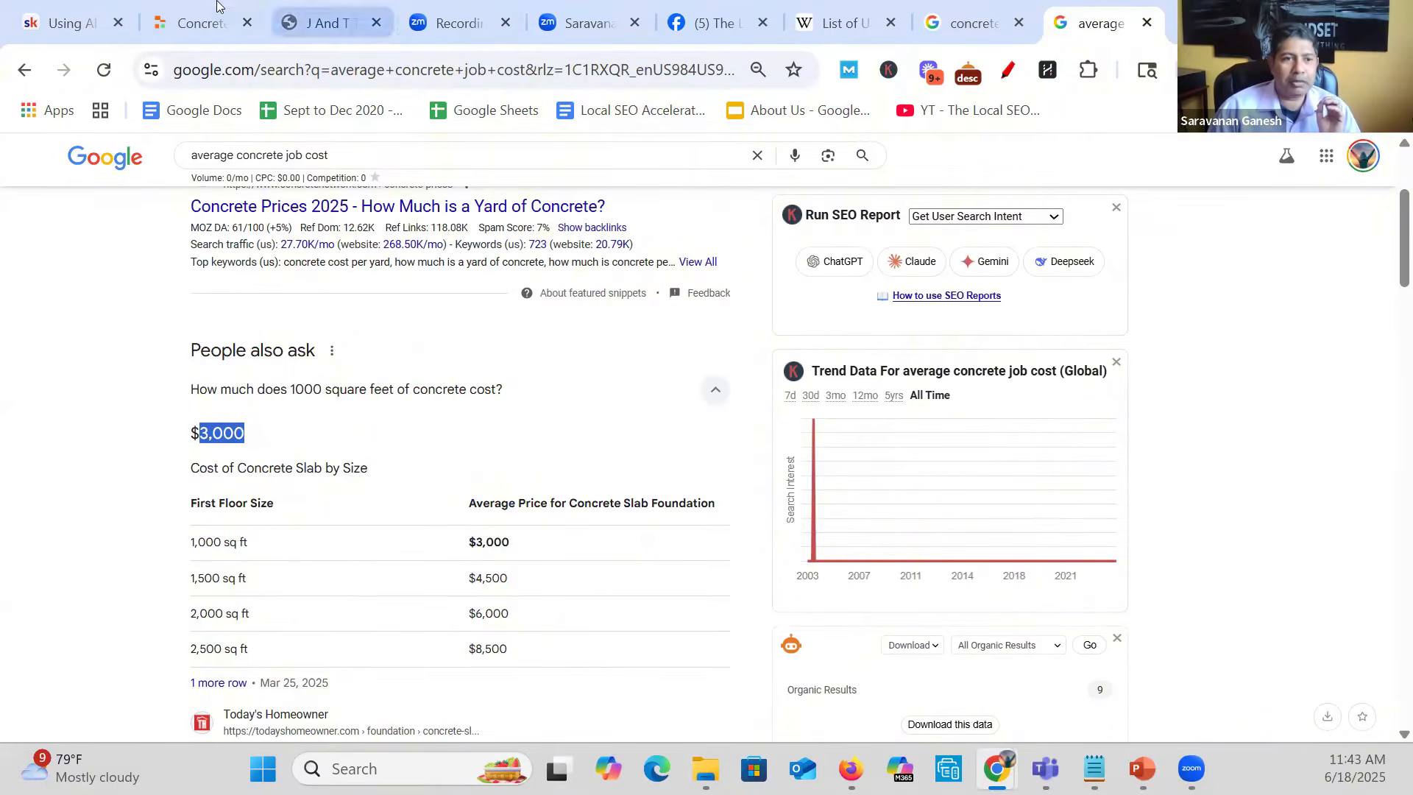
- Review the Replit Agent's plan for the ConcreteConstructionSite project and approve it to start the build
click(197, 23)
scroll(557, 355, down, 1)
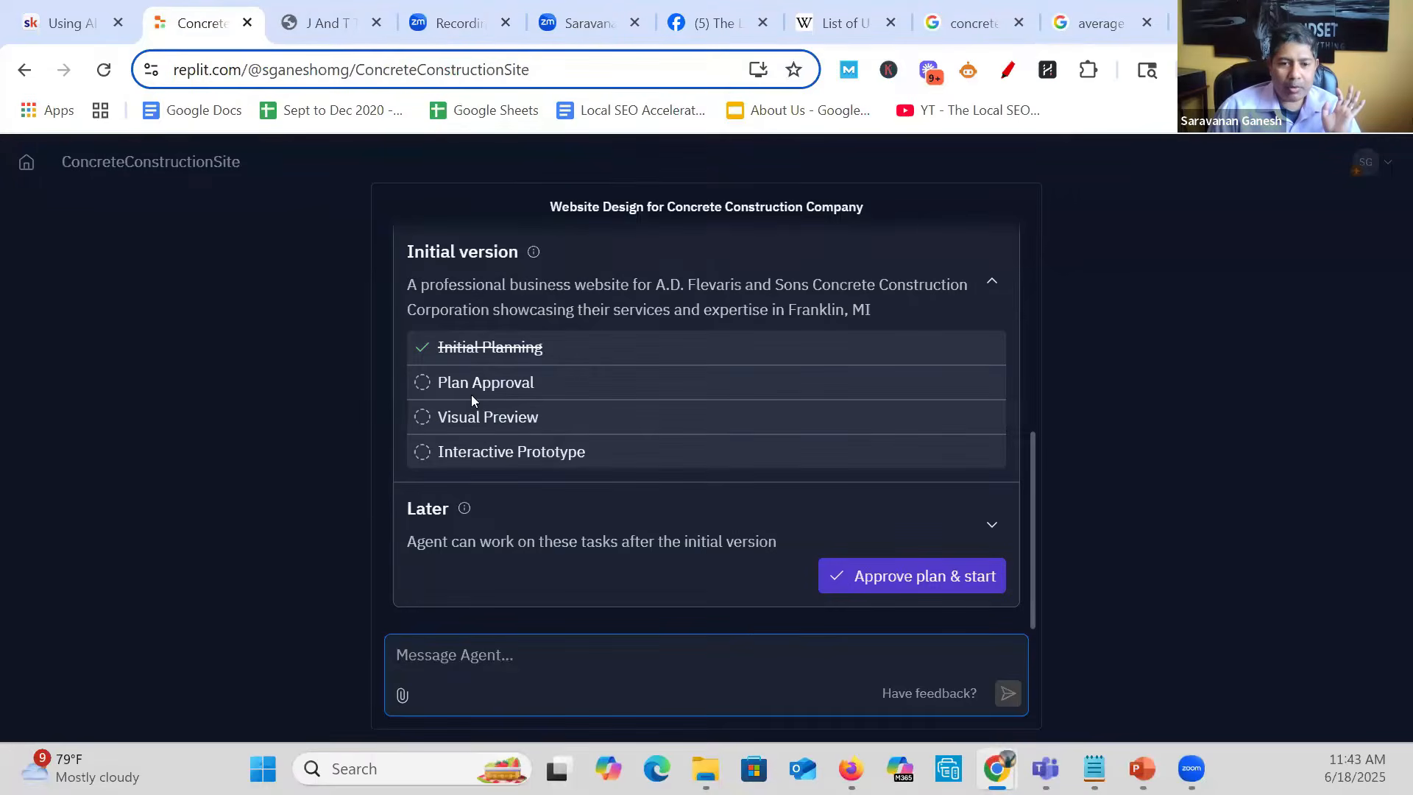
scroll(580, 416, up, 5)
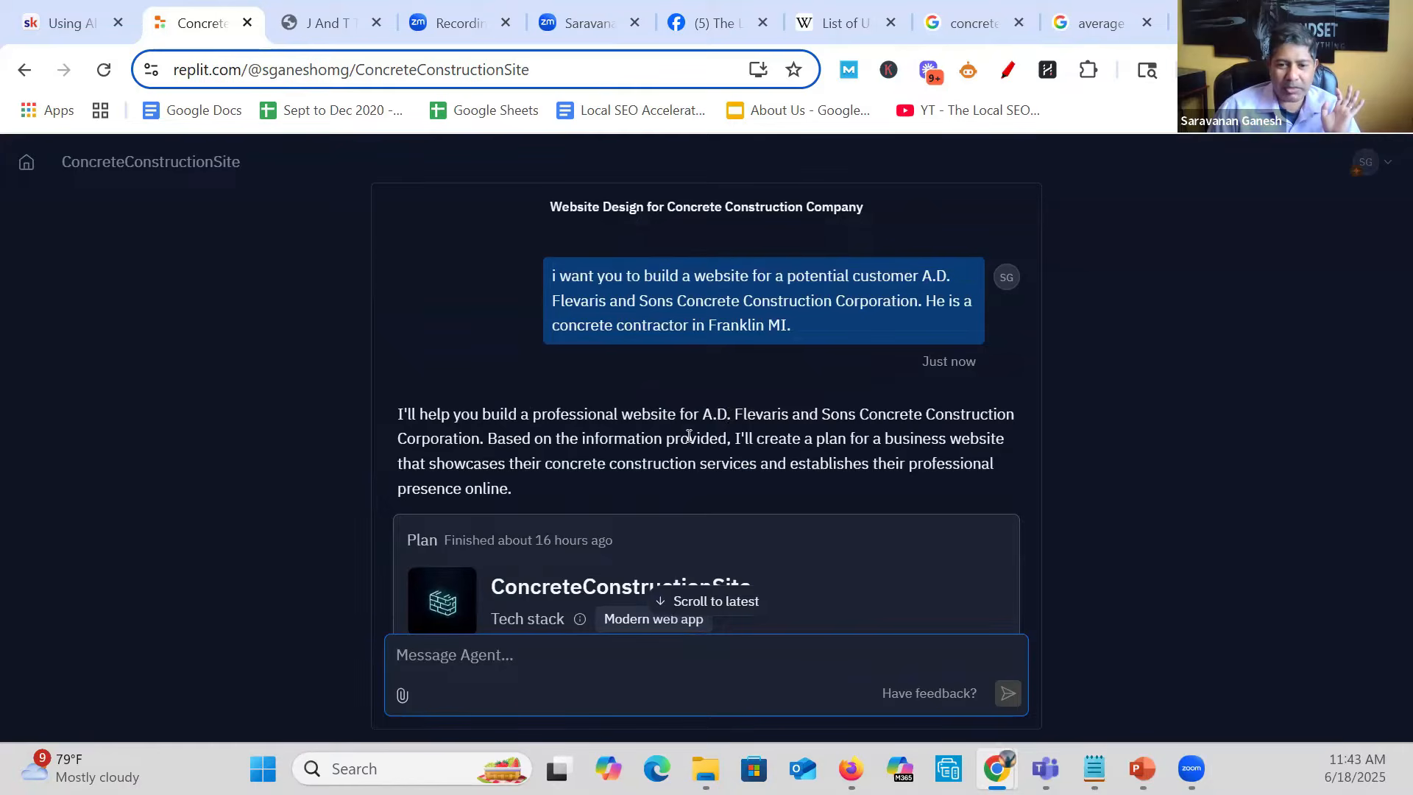
scroll(743, 479, down, 5)
click(884, 574)
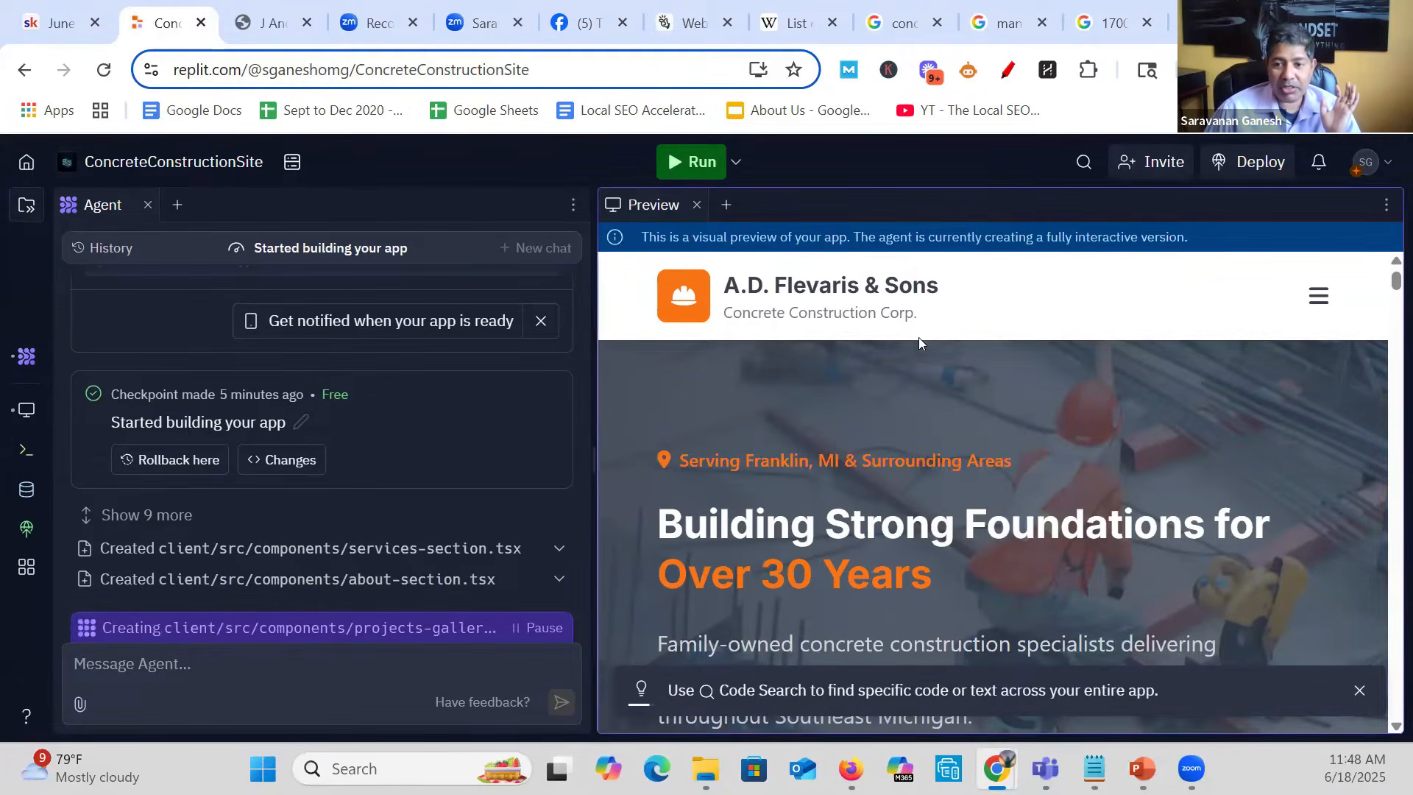
- Examine the visual preview of the A.D. Flevaris & Sons site, covering the hero section, call-to-action buttons, company figures and services
scroll(945, 402, down, 3)
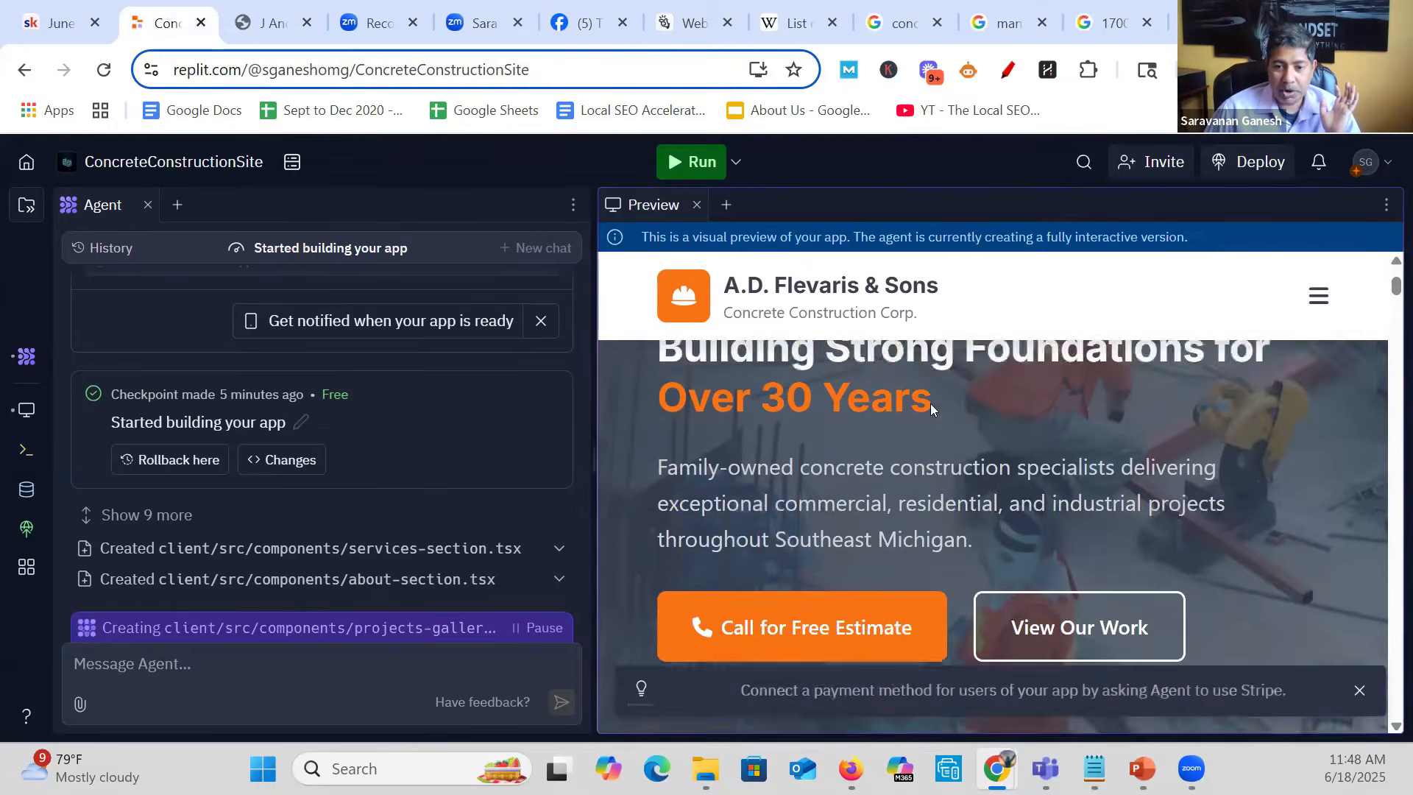
scroll(994, 456, up, 1)
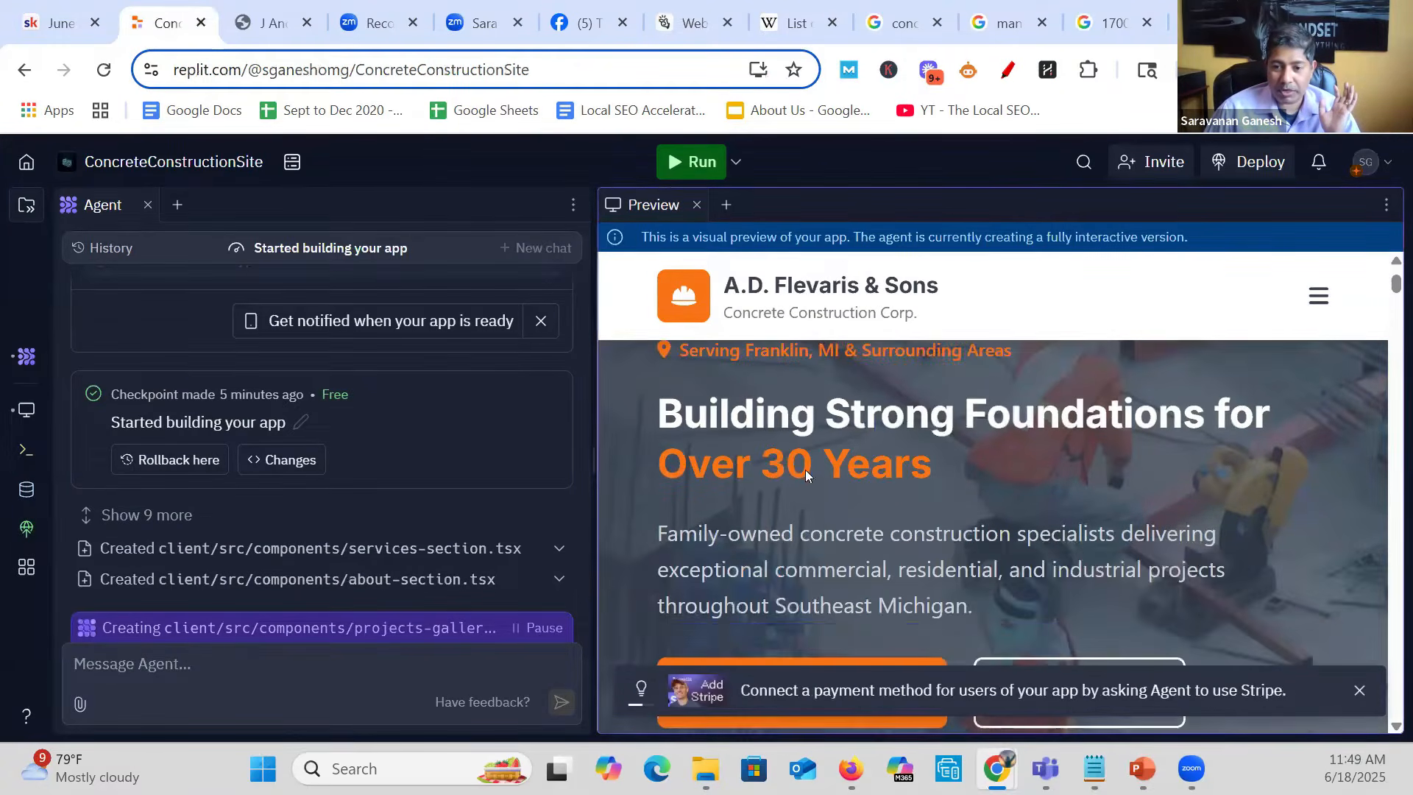
scroll(806, 469, down, 2)
scroll(805, 459, up, 2)
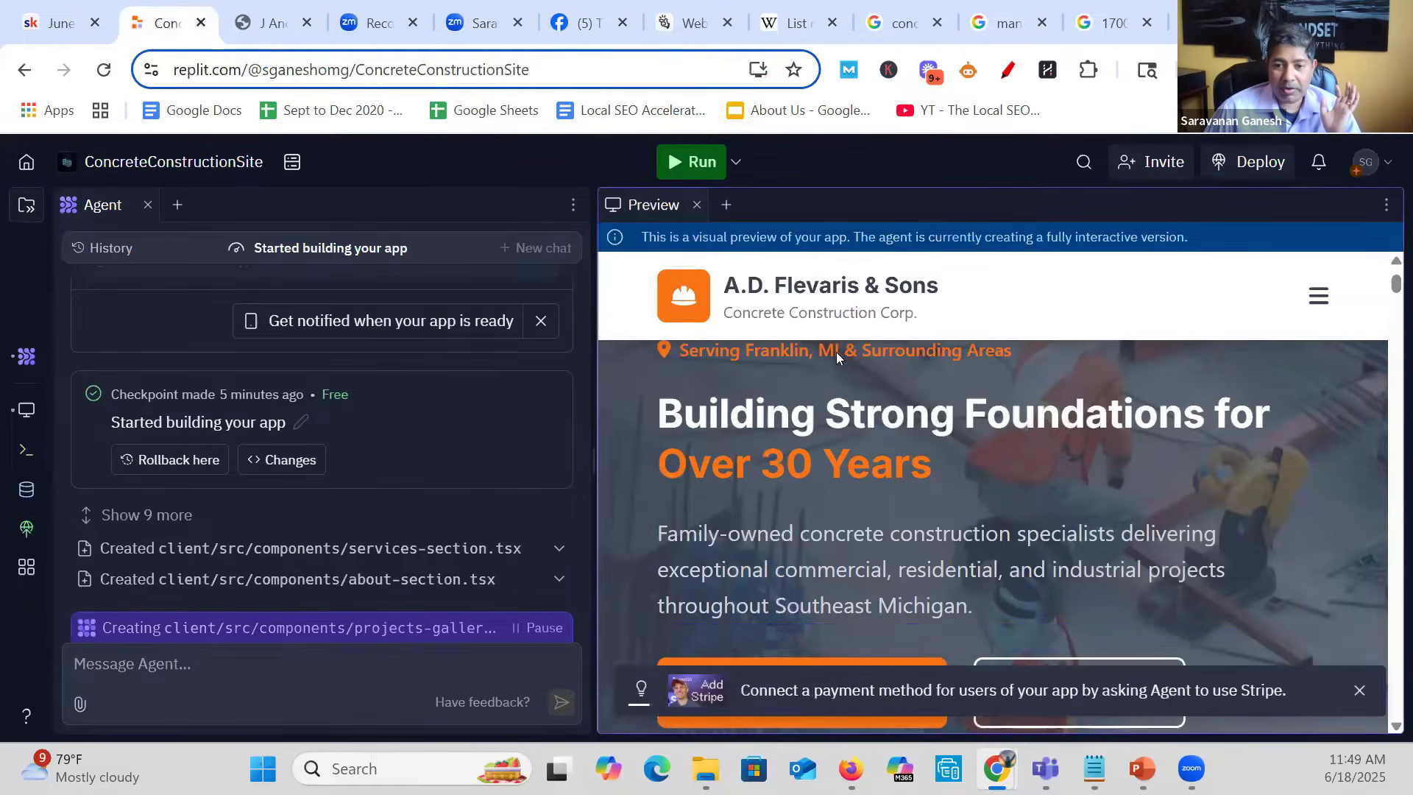
scroll(927, 488, down, 3)
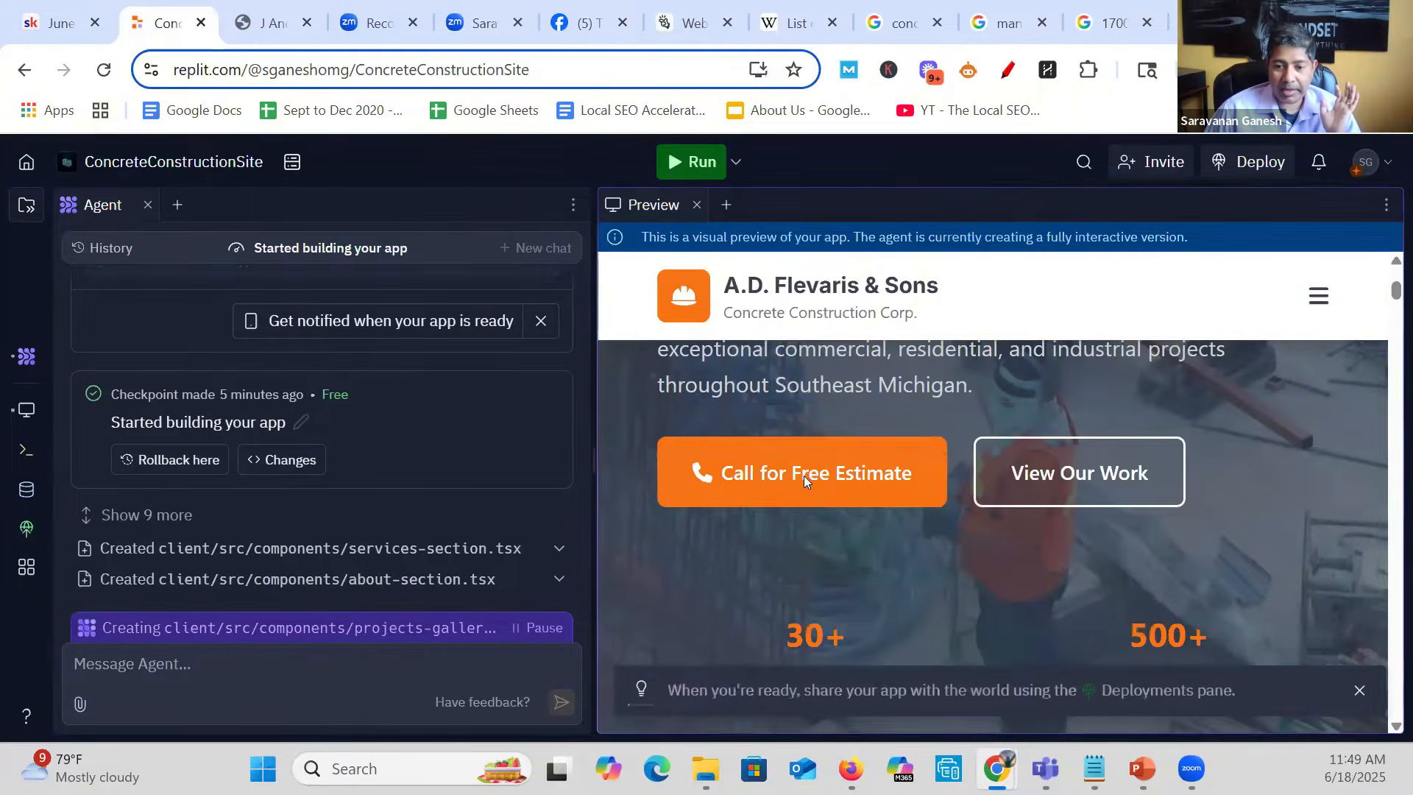
scroll(897, 471, down, 6)
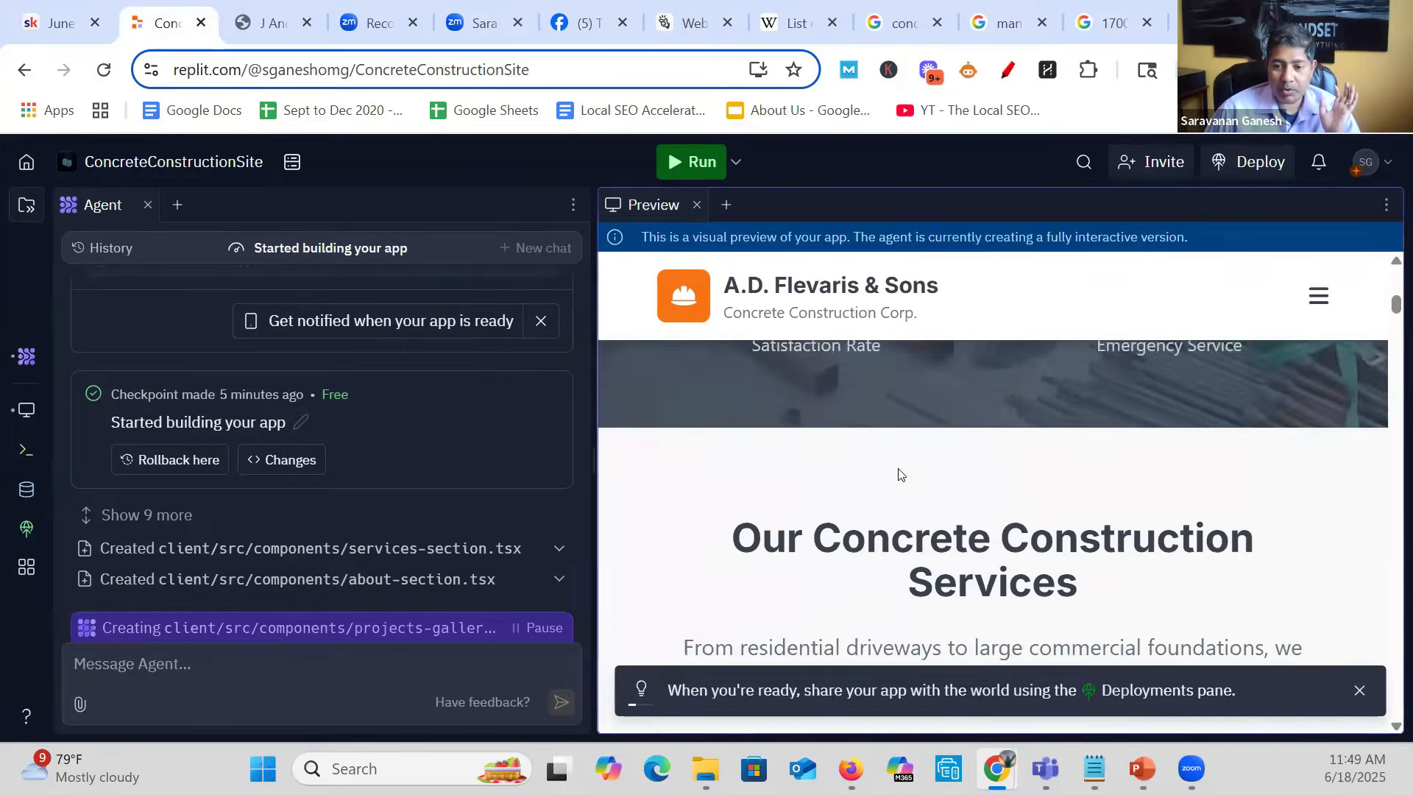
scroll(898, 471, down, 5)
scroll(902, 474, up, 2)
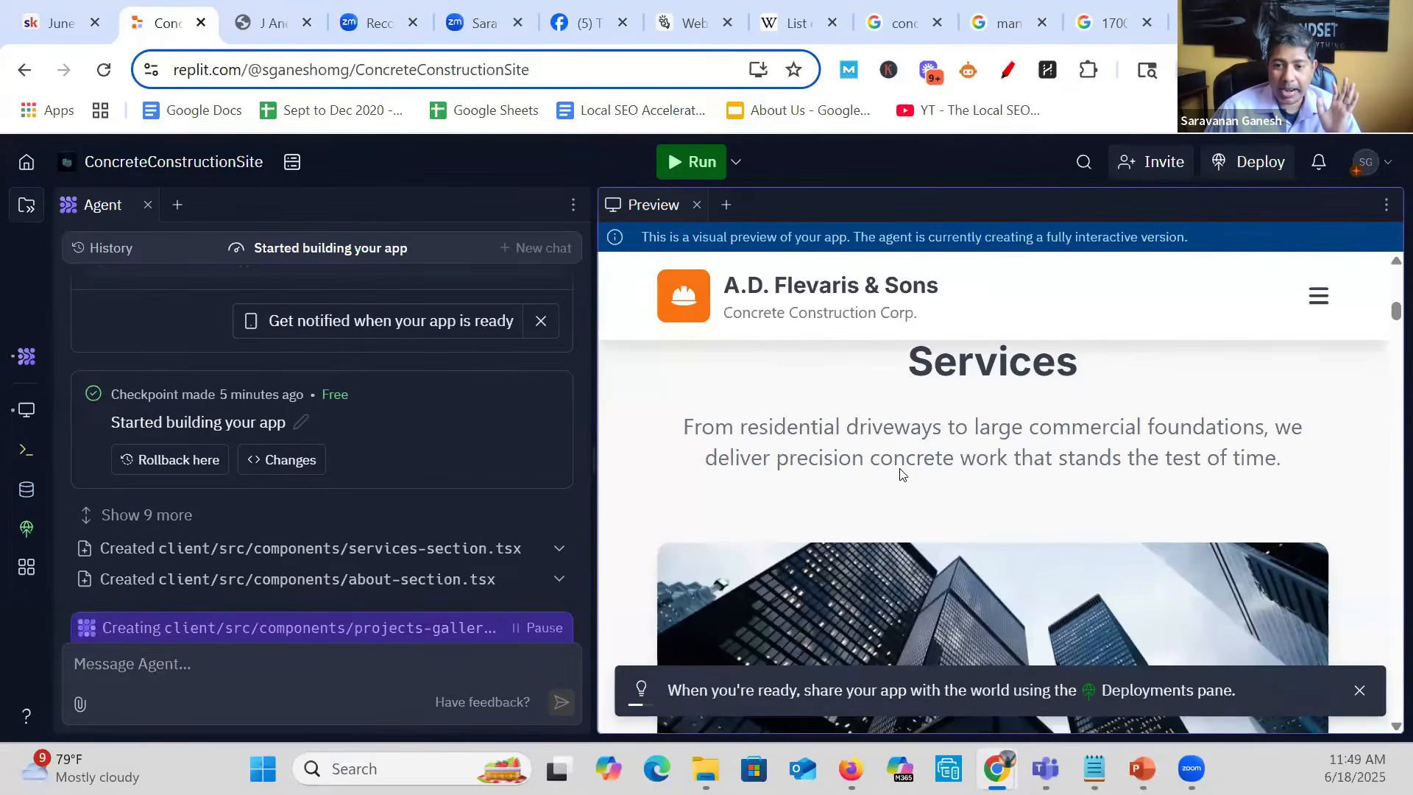
scroll(883, 472, down, 6)
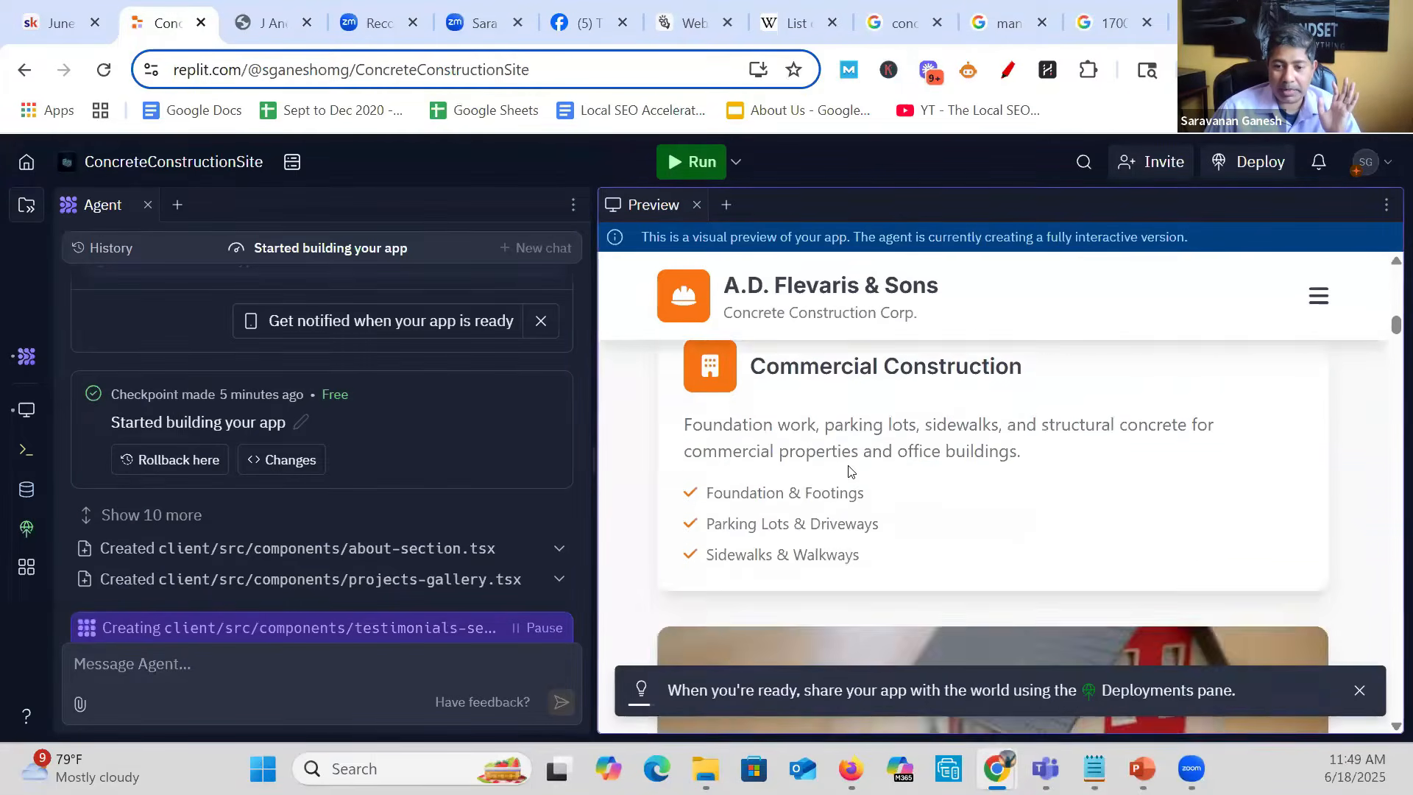
- Examine the rest of the site preview, covering the service cards, company story, project gallery, client testimonials and contact details
scroll(848, 466, up, 10)
scroll(843, 474, down, 3)
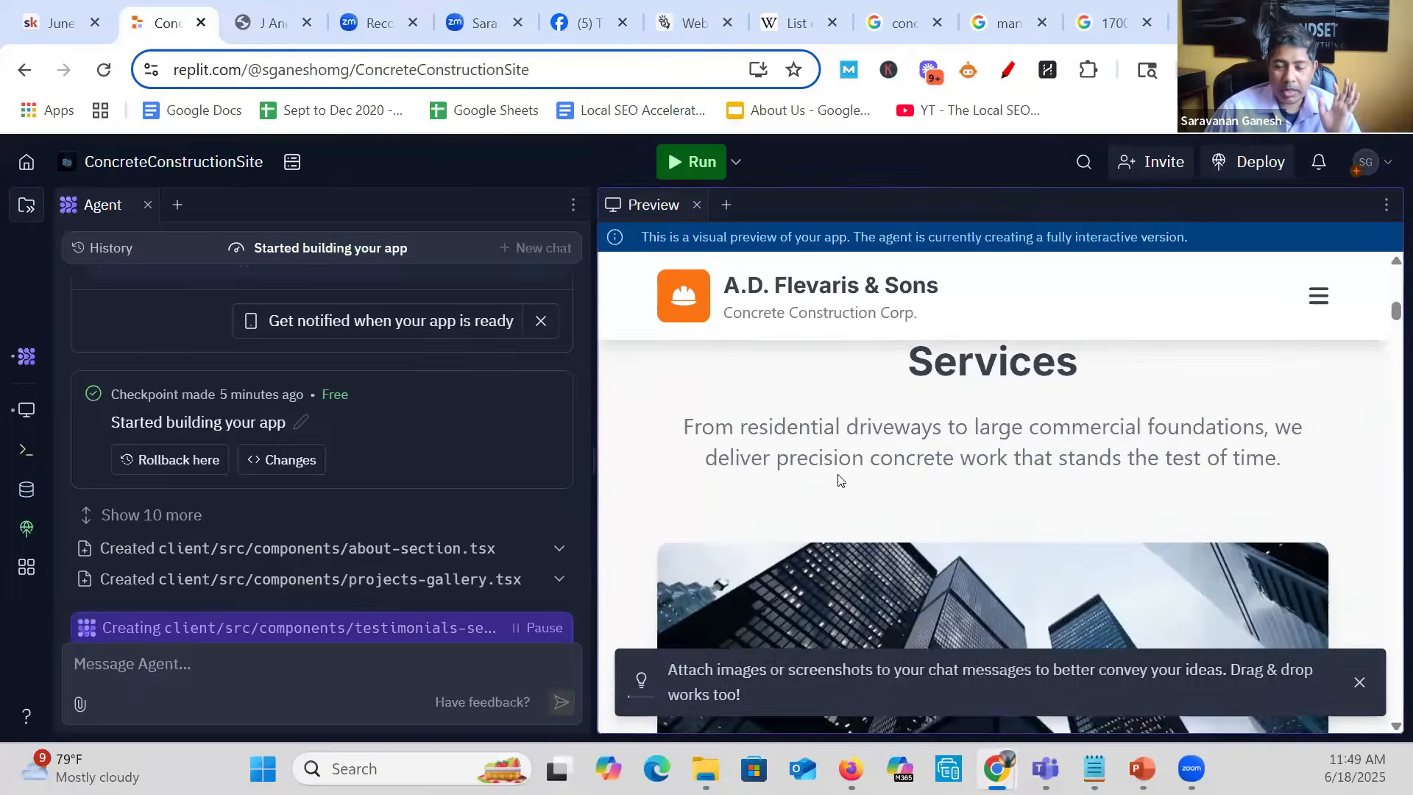
scroll(837, 475, down, 12)
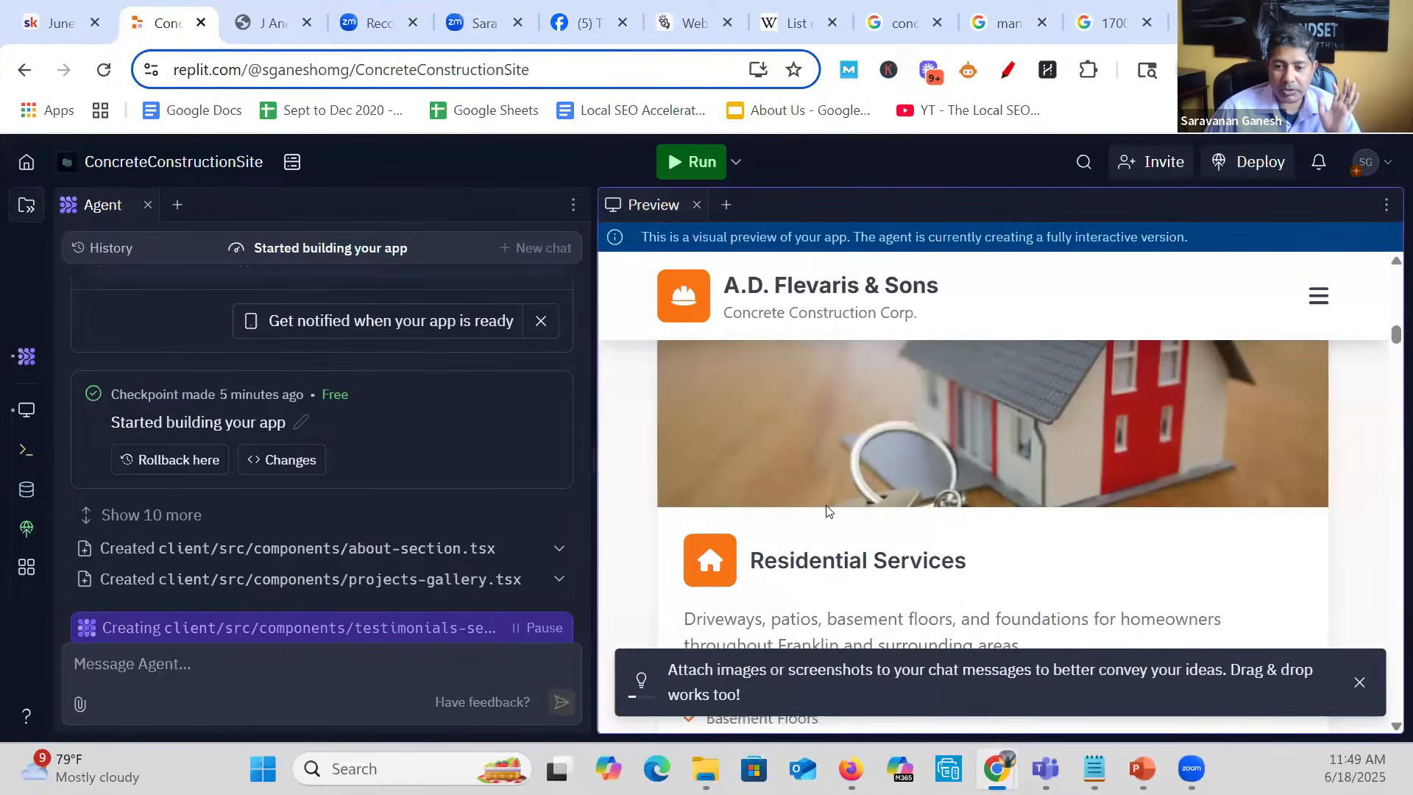
scroll(827, 510, down, 10)
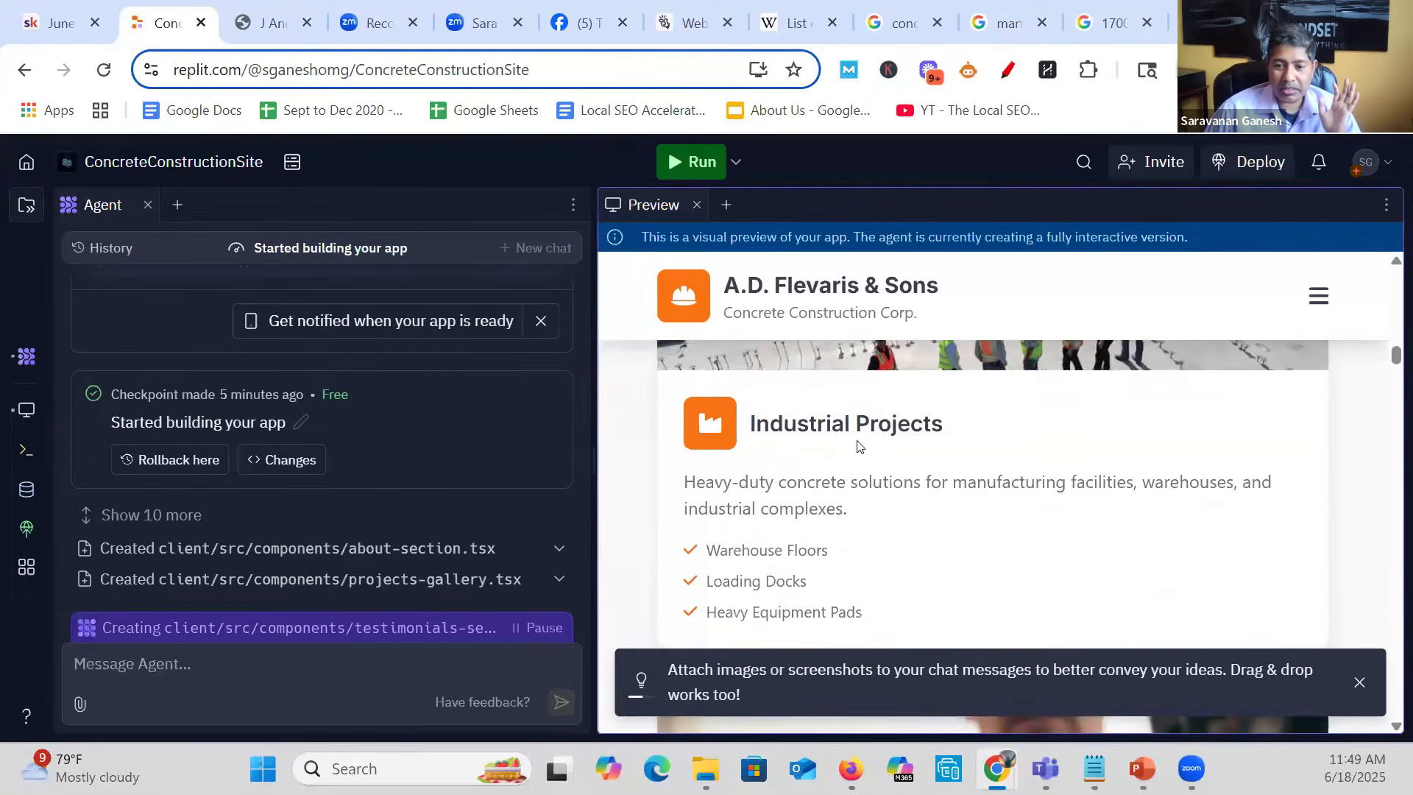
scroll(859, 445, down, 10)
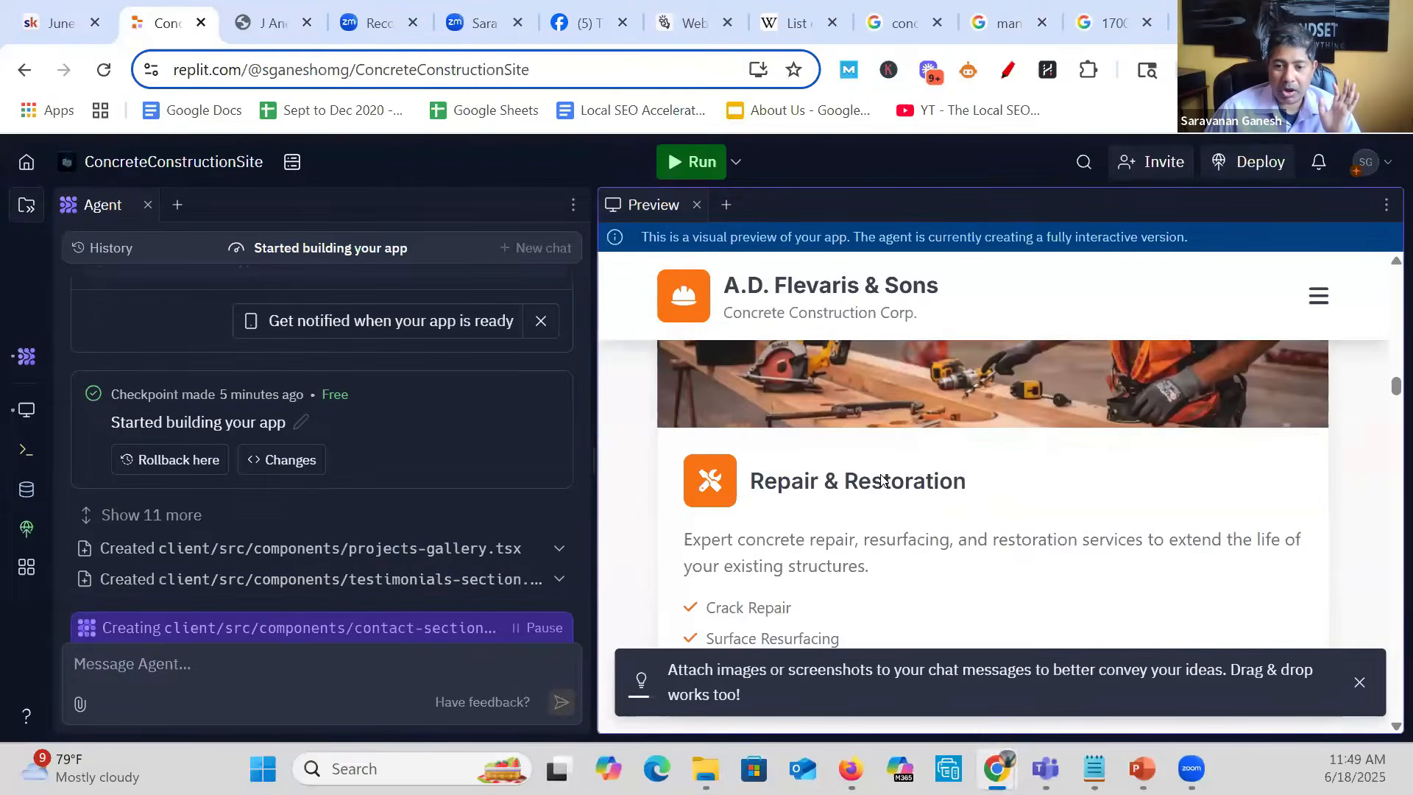
scroll(883, 479, down, 10)
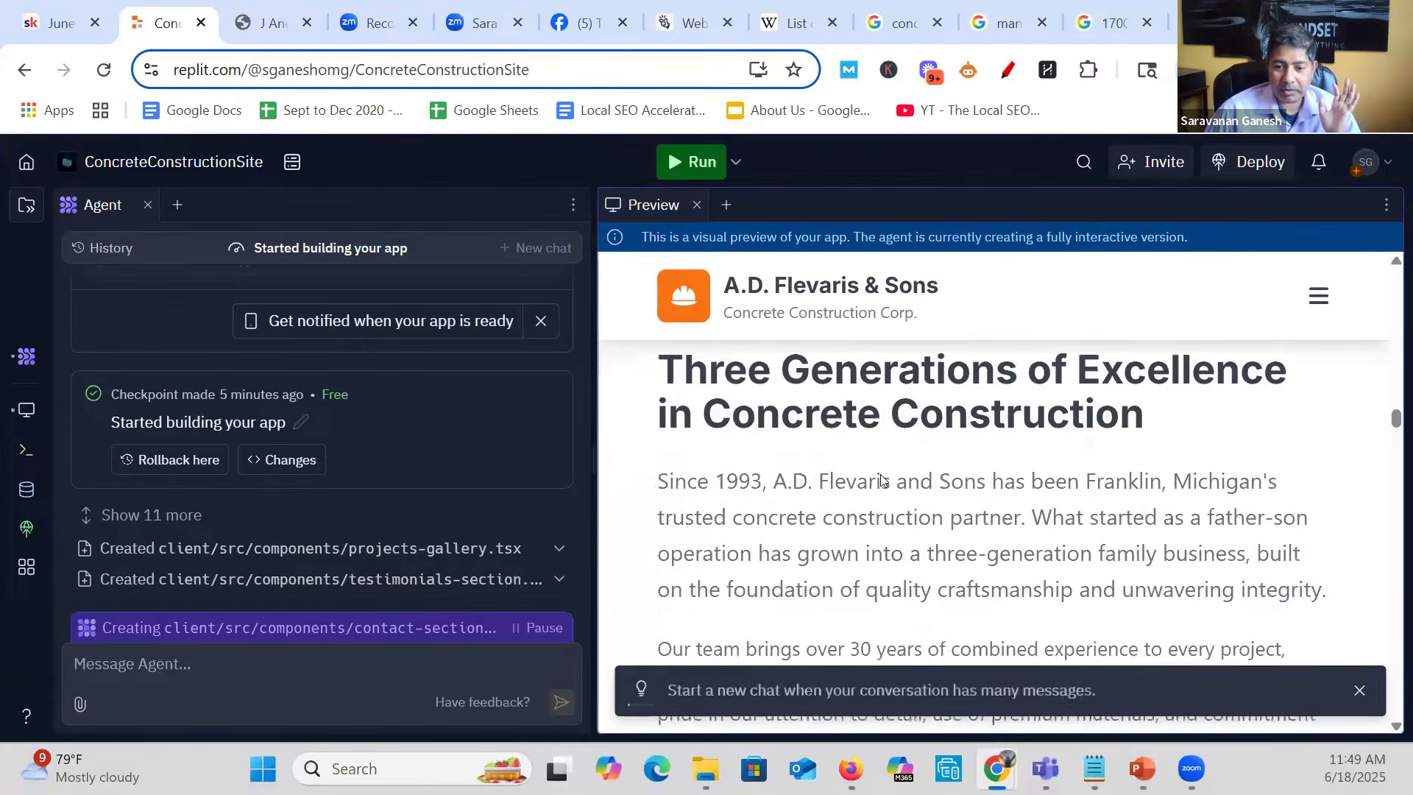
scroll(883, 480, down, 10)
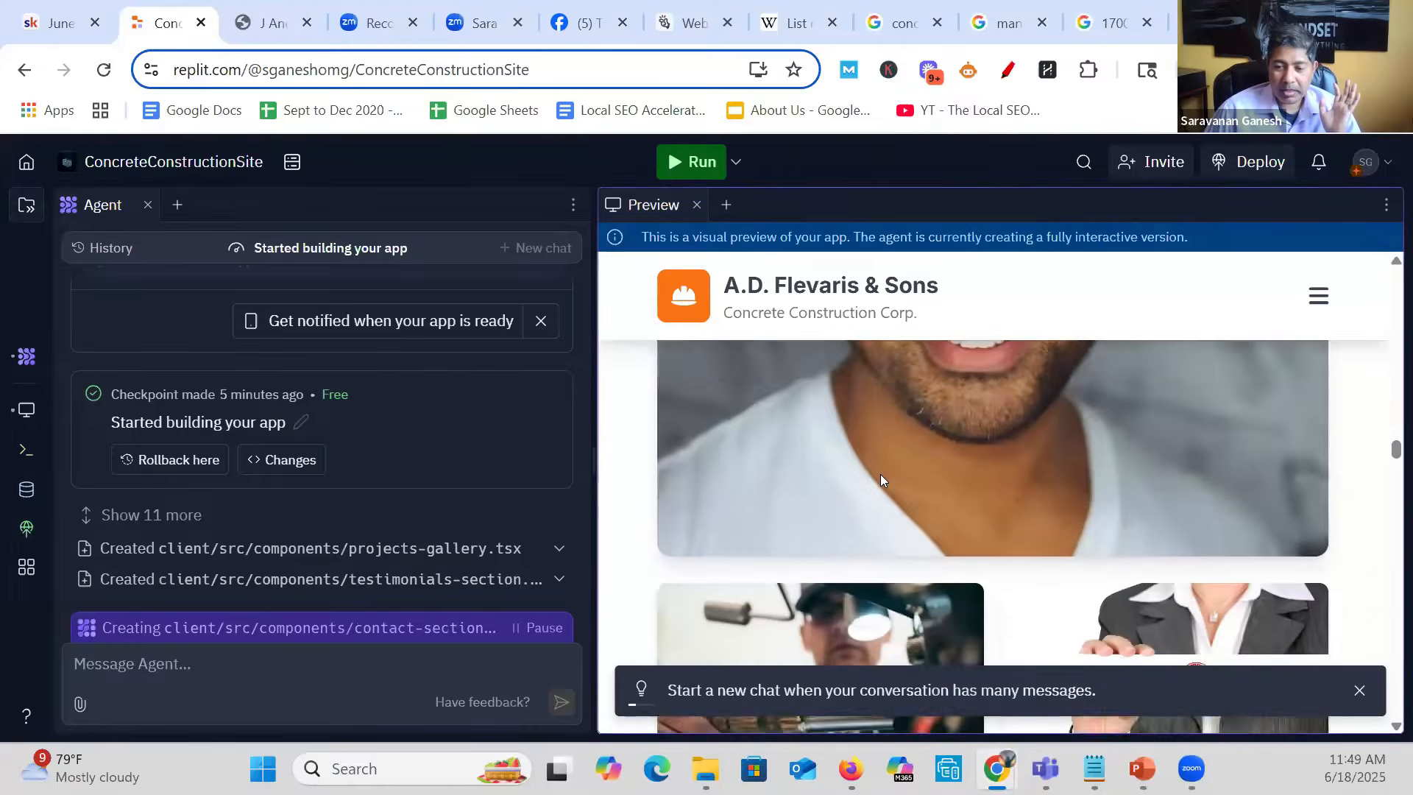
scroll(881, 478, down, 10)
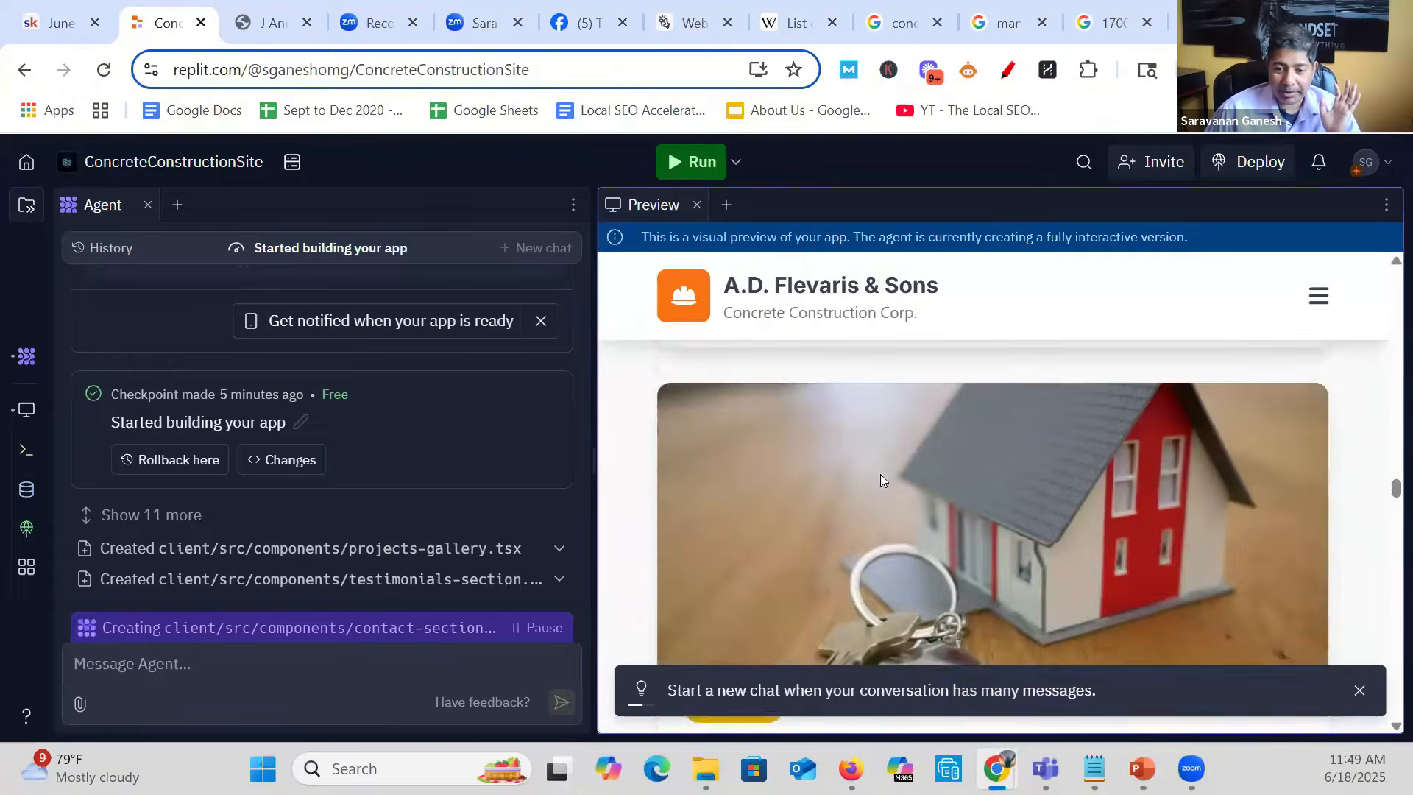
scroll(881, 479, down, 10)
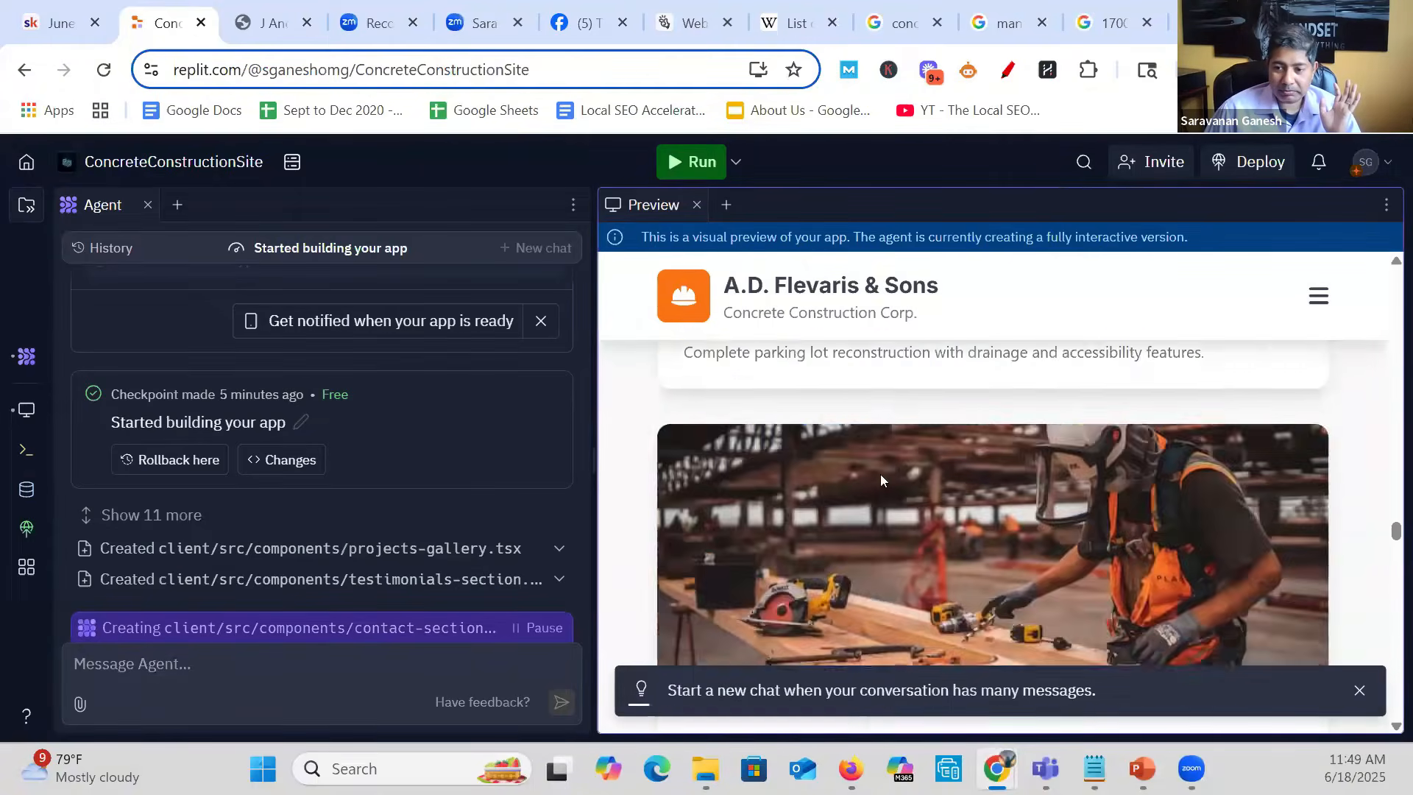
scroll(881, 480, down, 10)
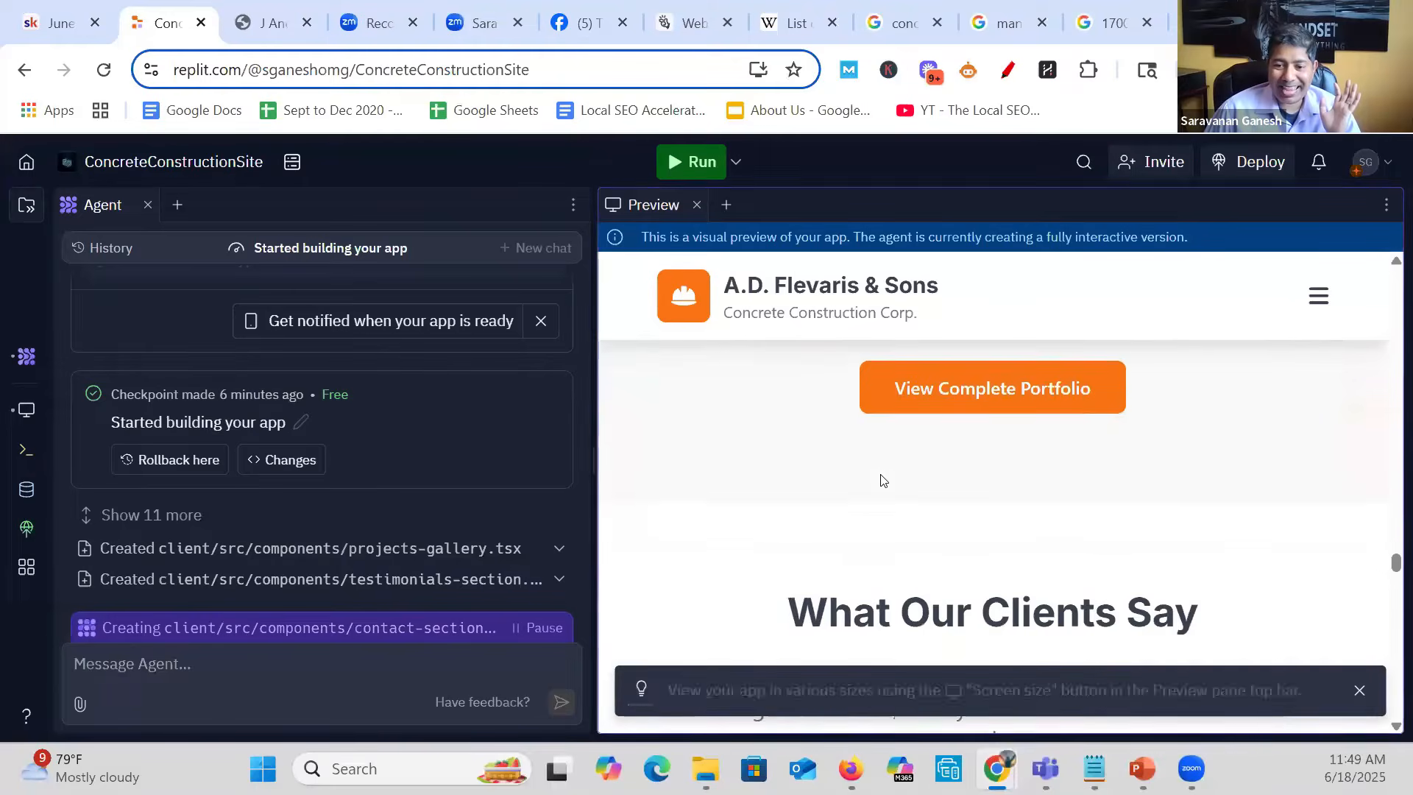
scroll(883, 480, down, 10)
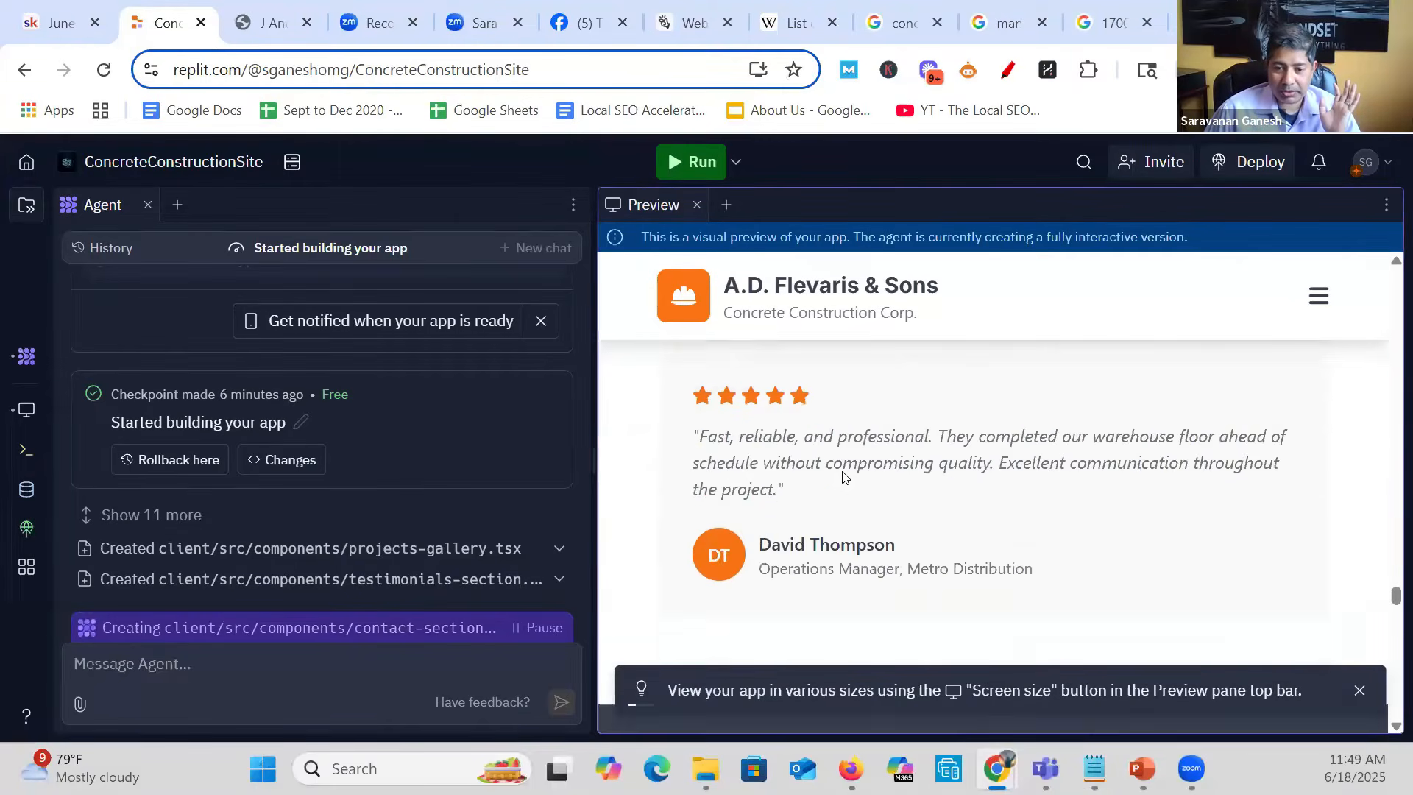
scroll(843, 477, down, 10)
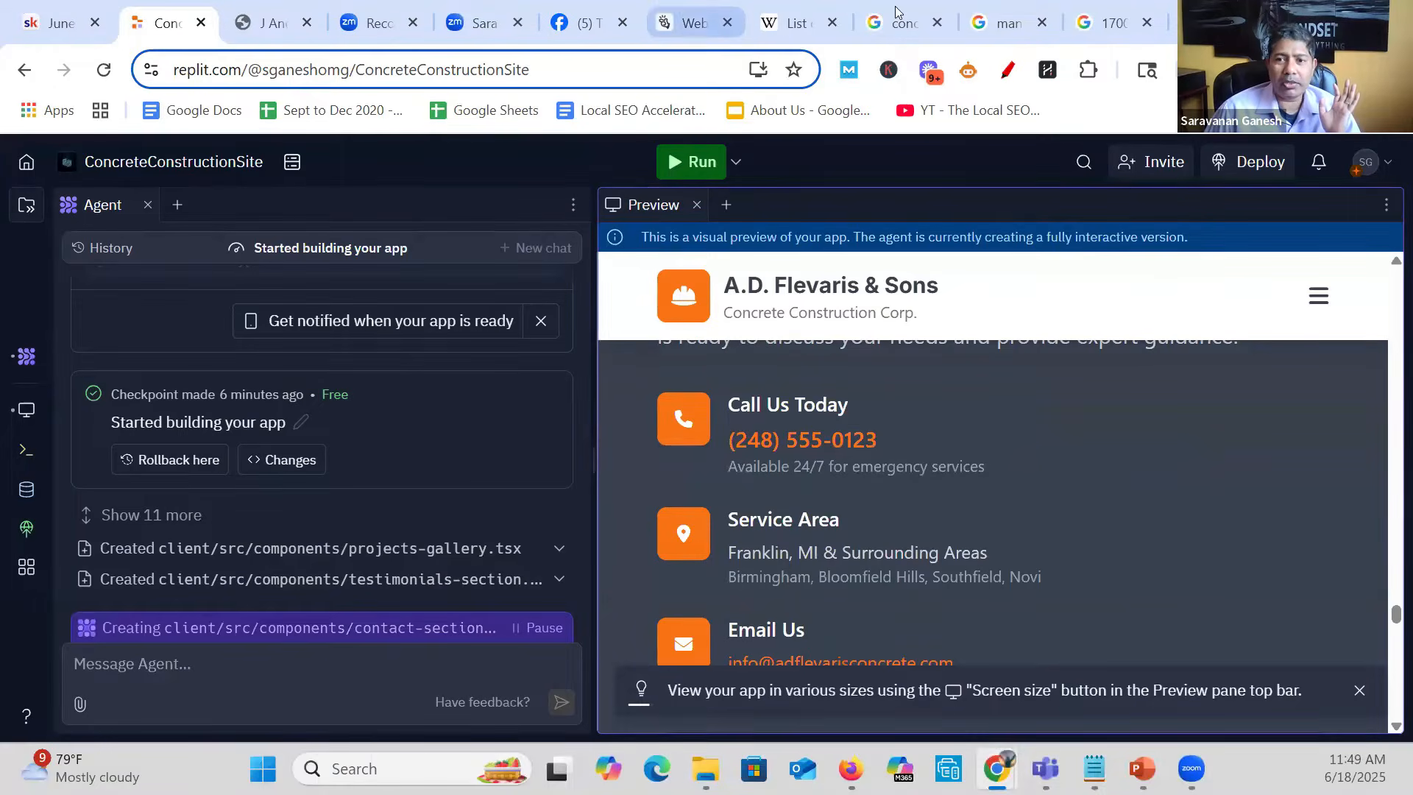
- Check the phone number in the A.D. Flevaris and Sons Google listing against the contact section of the Replit preview
click(1004, 22)
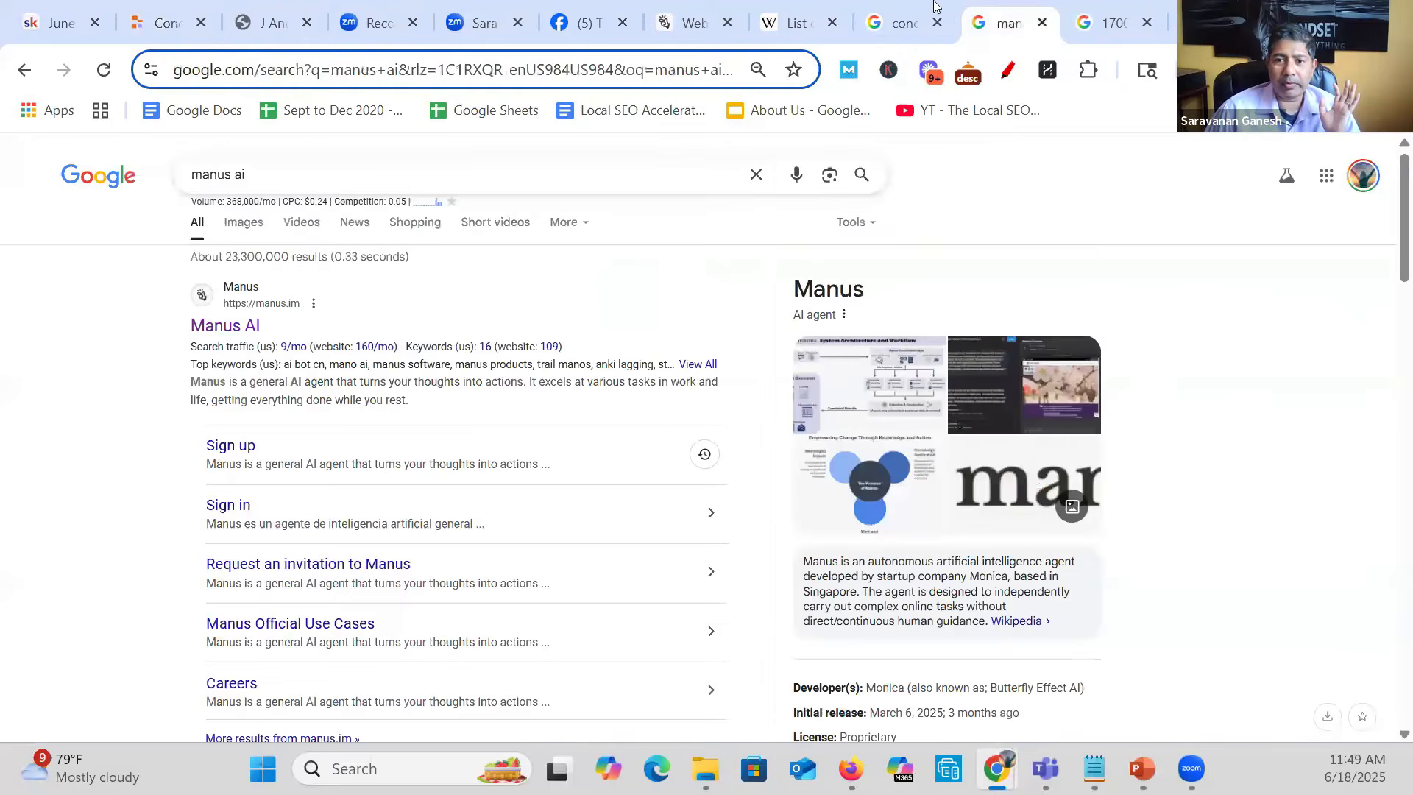
click(879, 8)
scroll(659, 644, down, 6)
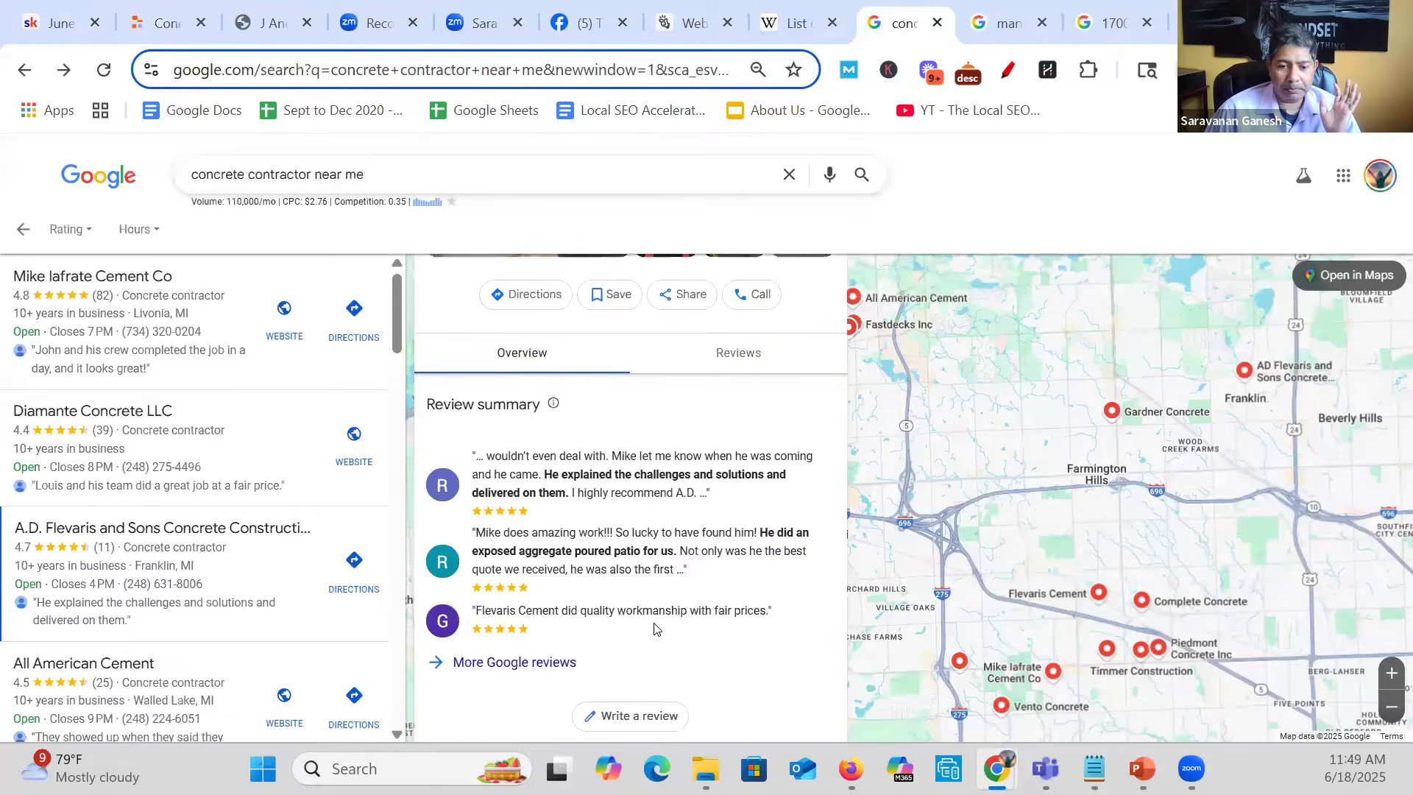
double_click(525, 625)
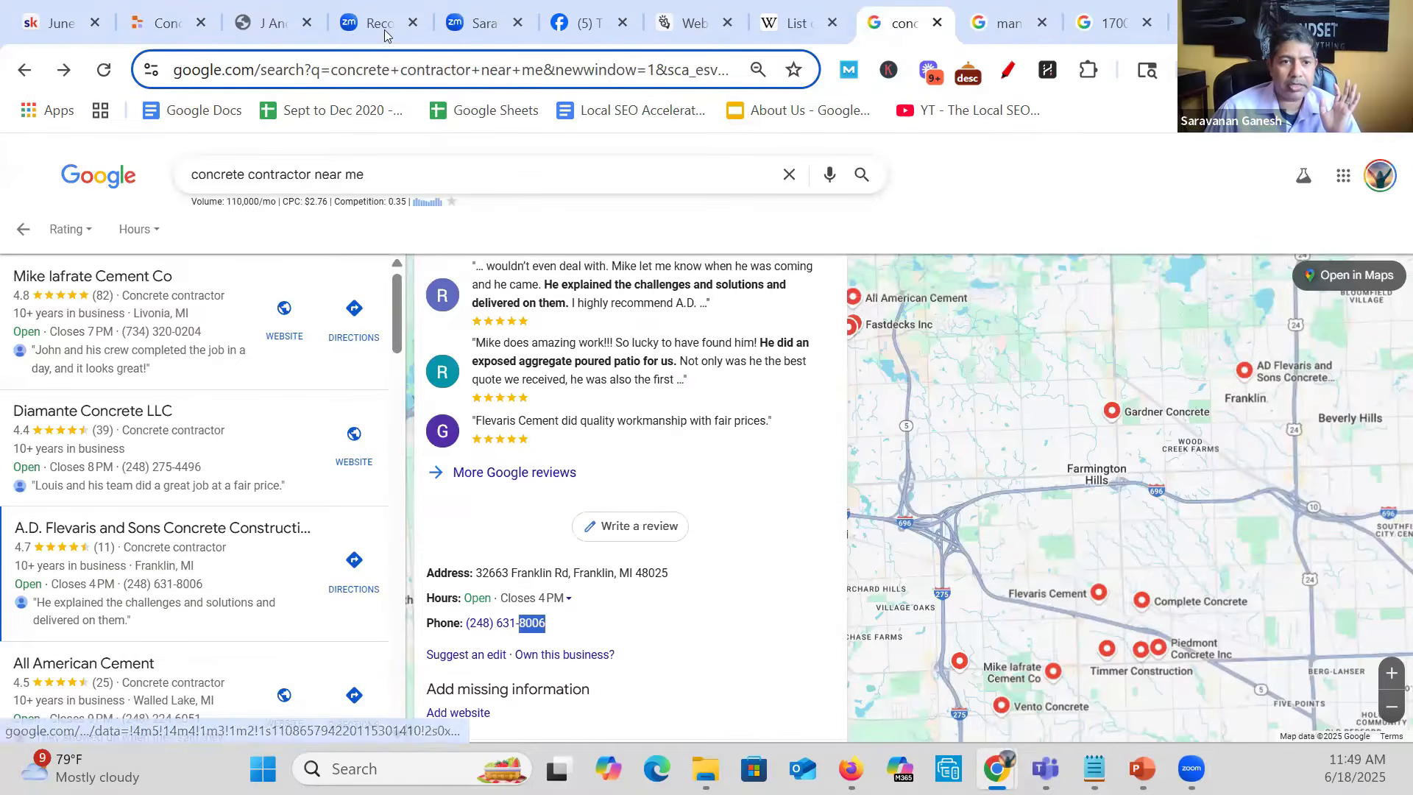
click(170, 20)
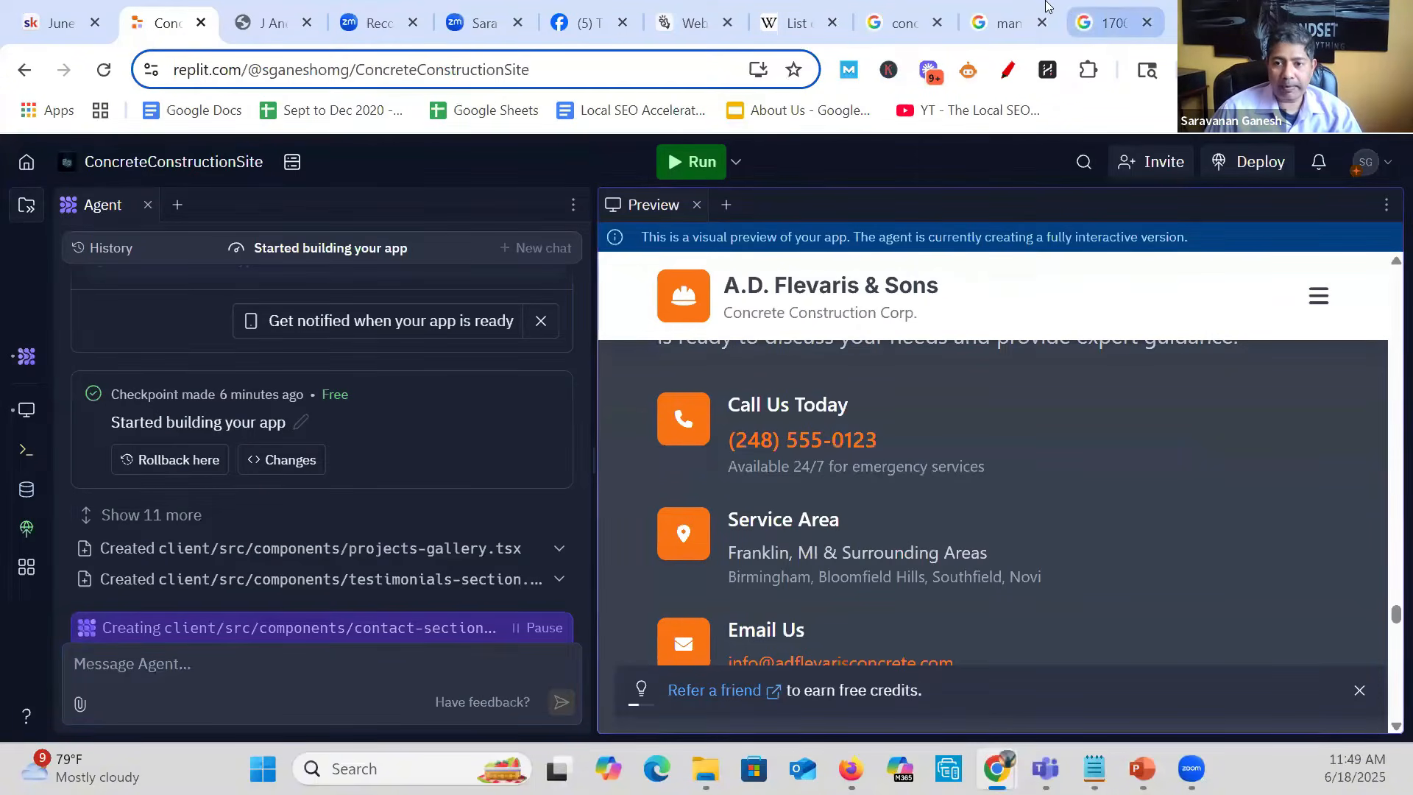
- Save the Google results page showing the A.D. Flevaris and Sons listing as "fc concrete 1" in the FC Repair folder
click(1126, 8)
click(1030, 11)
click(898, 22)
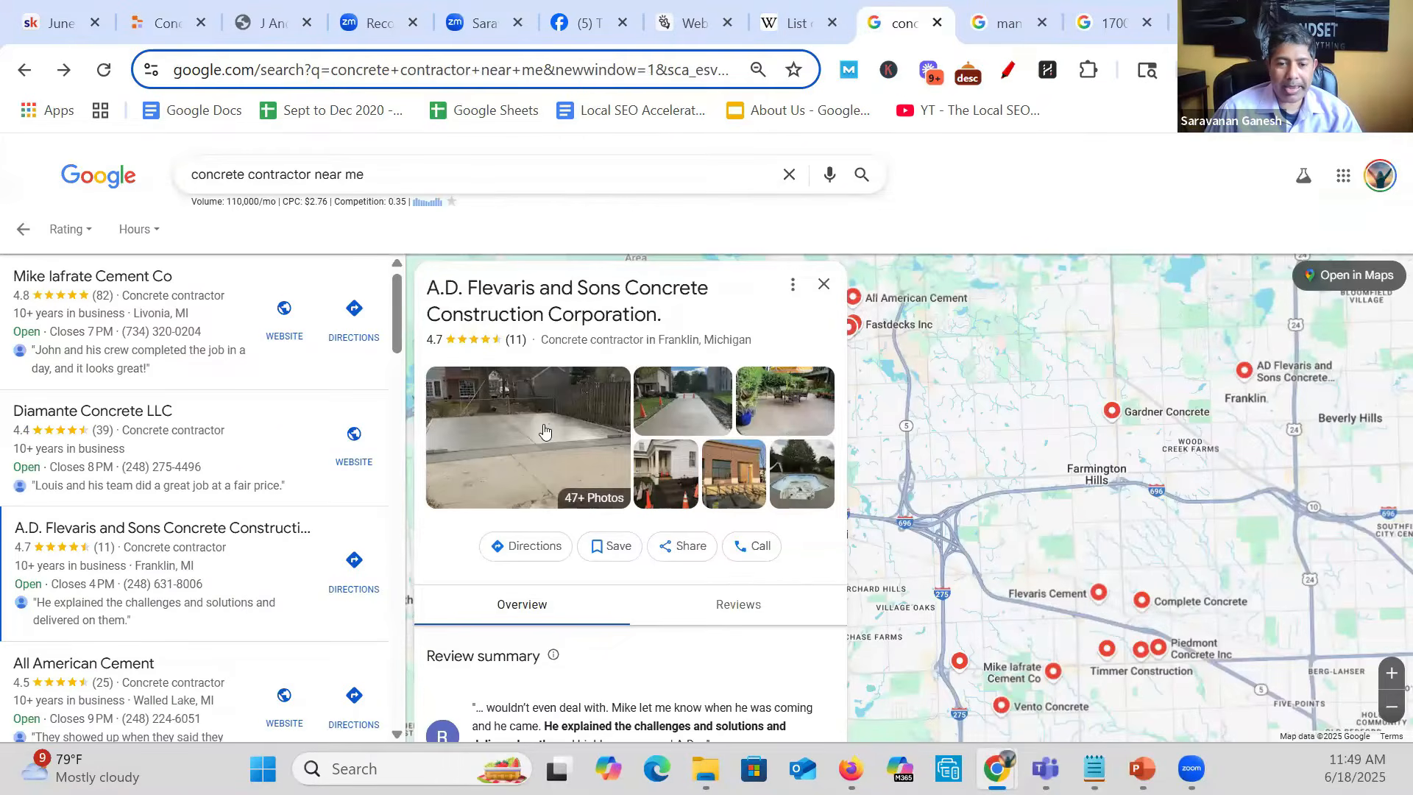
right_click(589, 400)
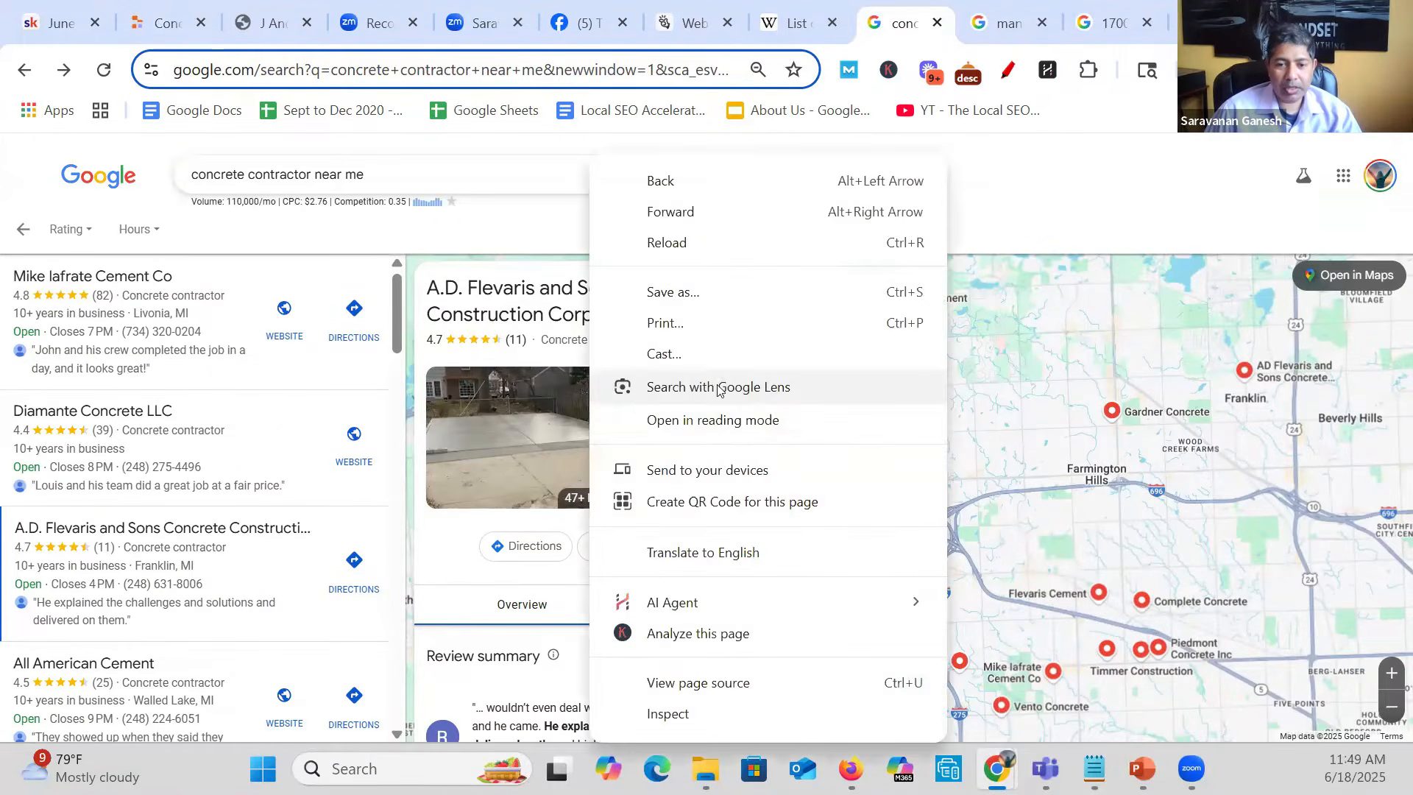
click(693, 291)
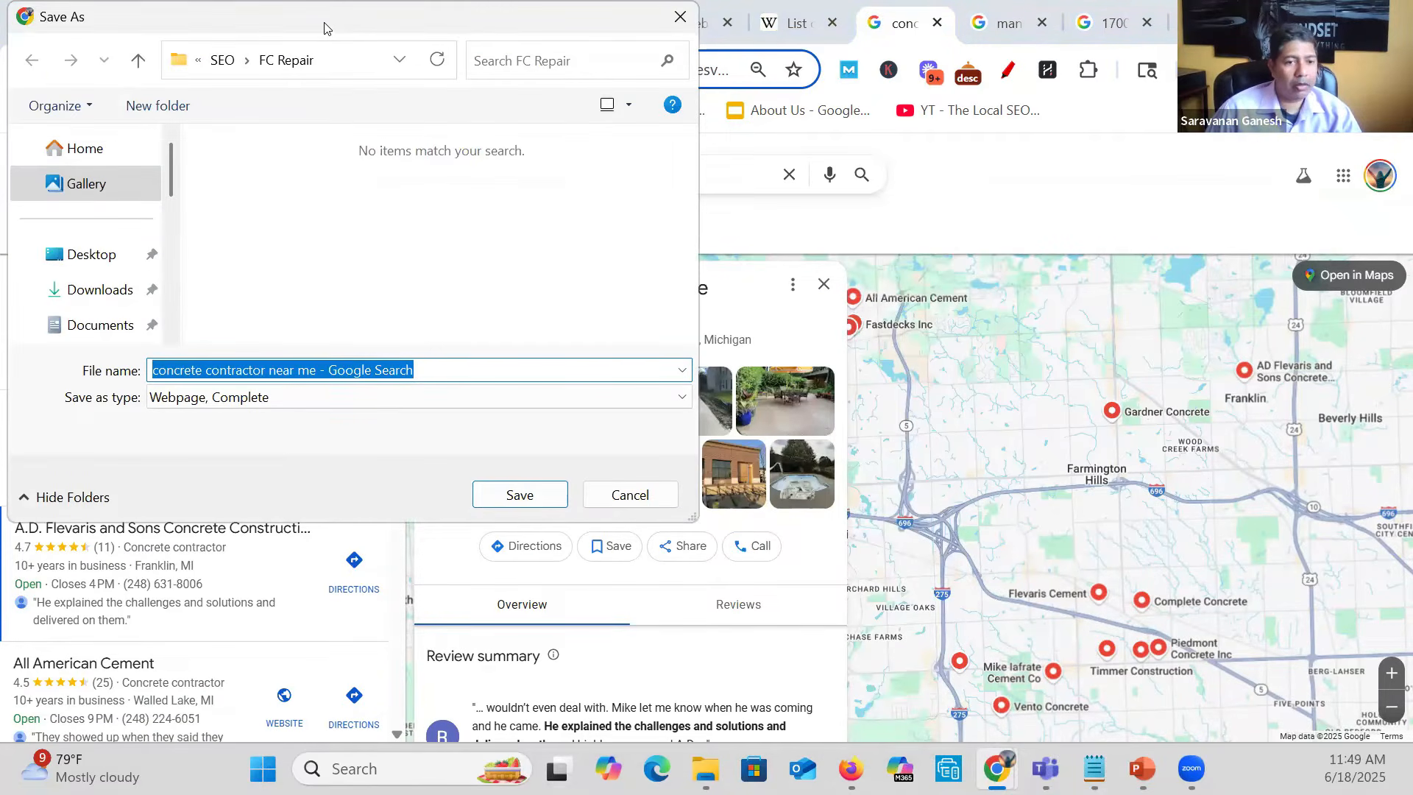
drag(324, 23, 600, 111)
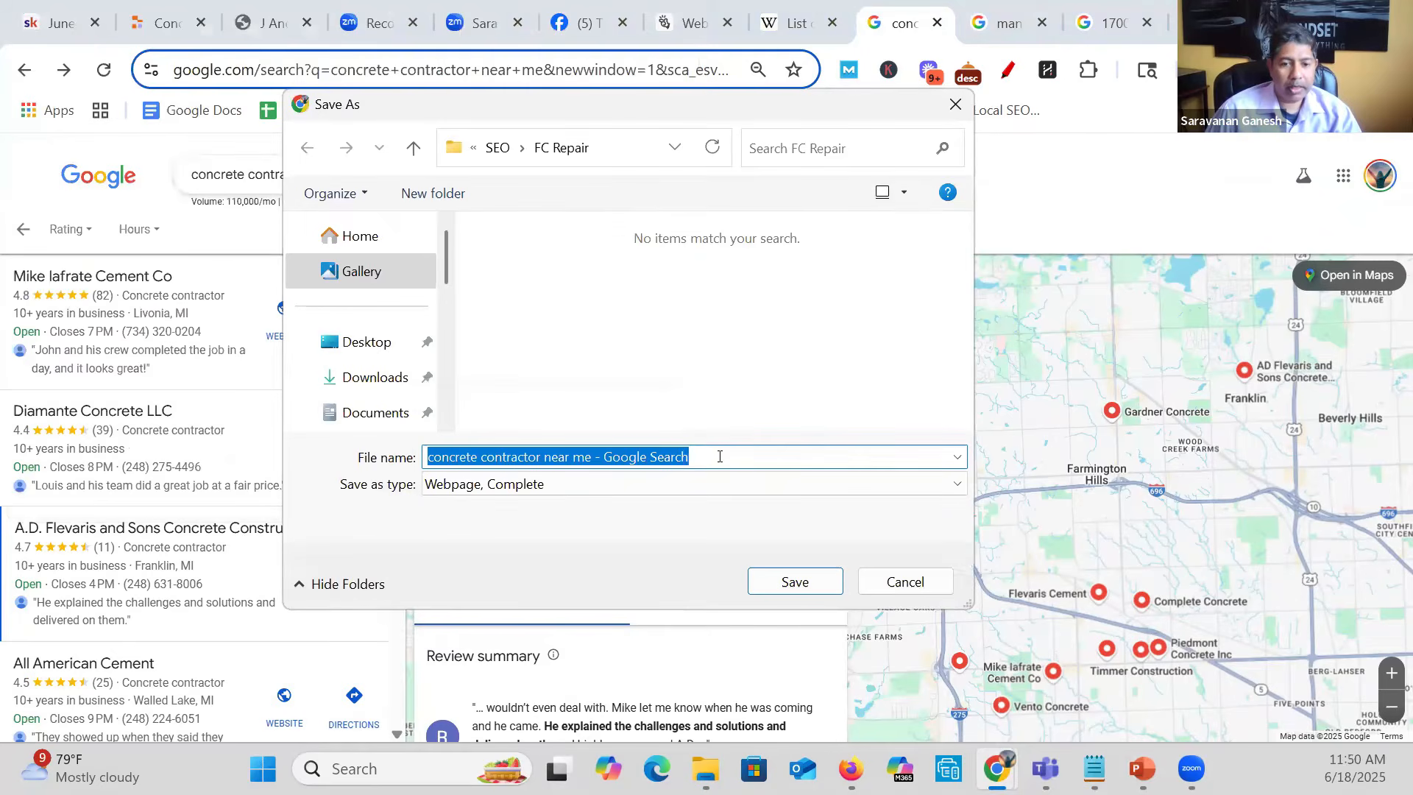
text(fv )
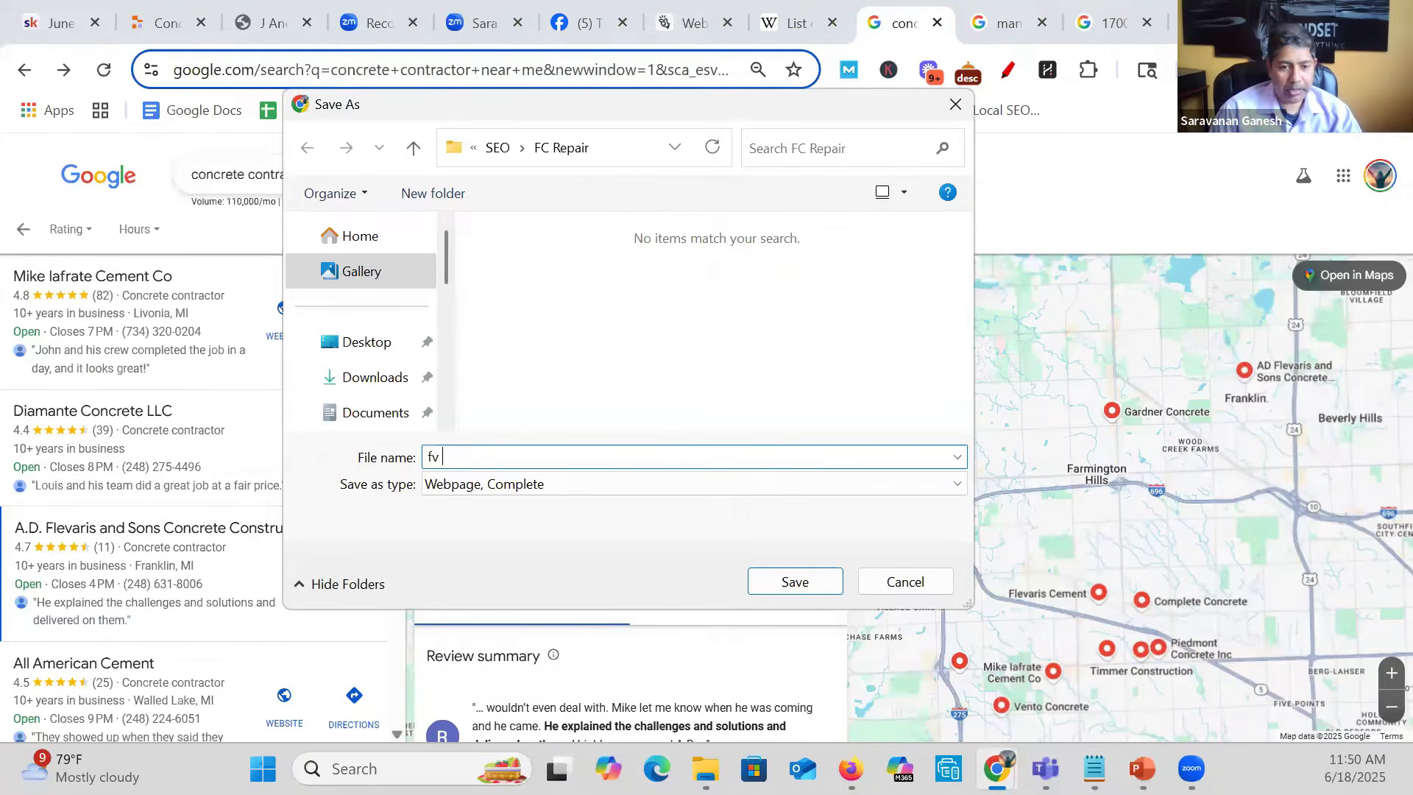
text(concret)
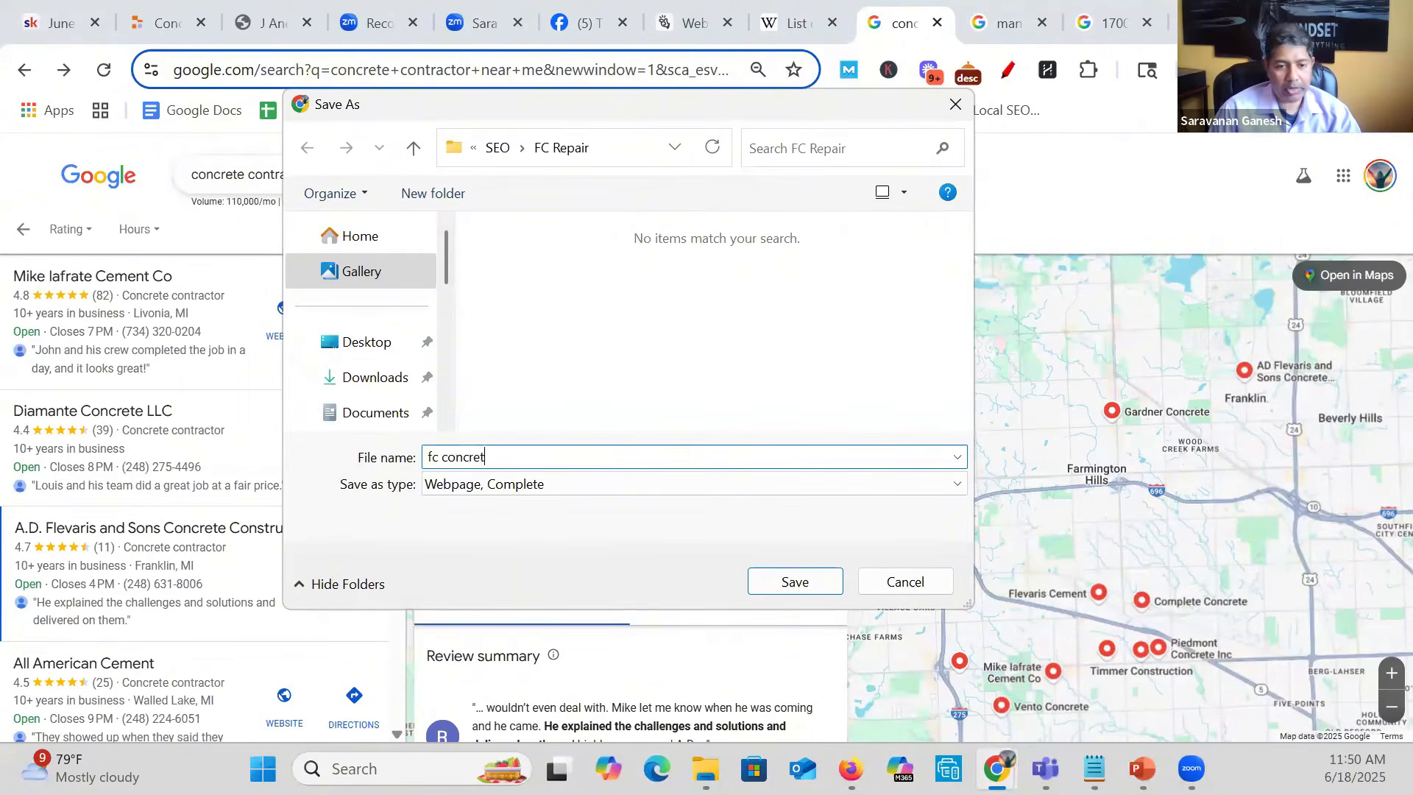
text(e 1)
key(Return)
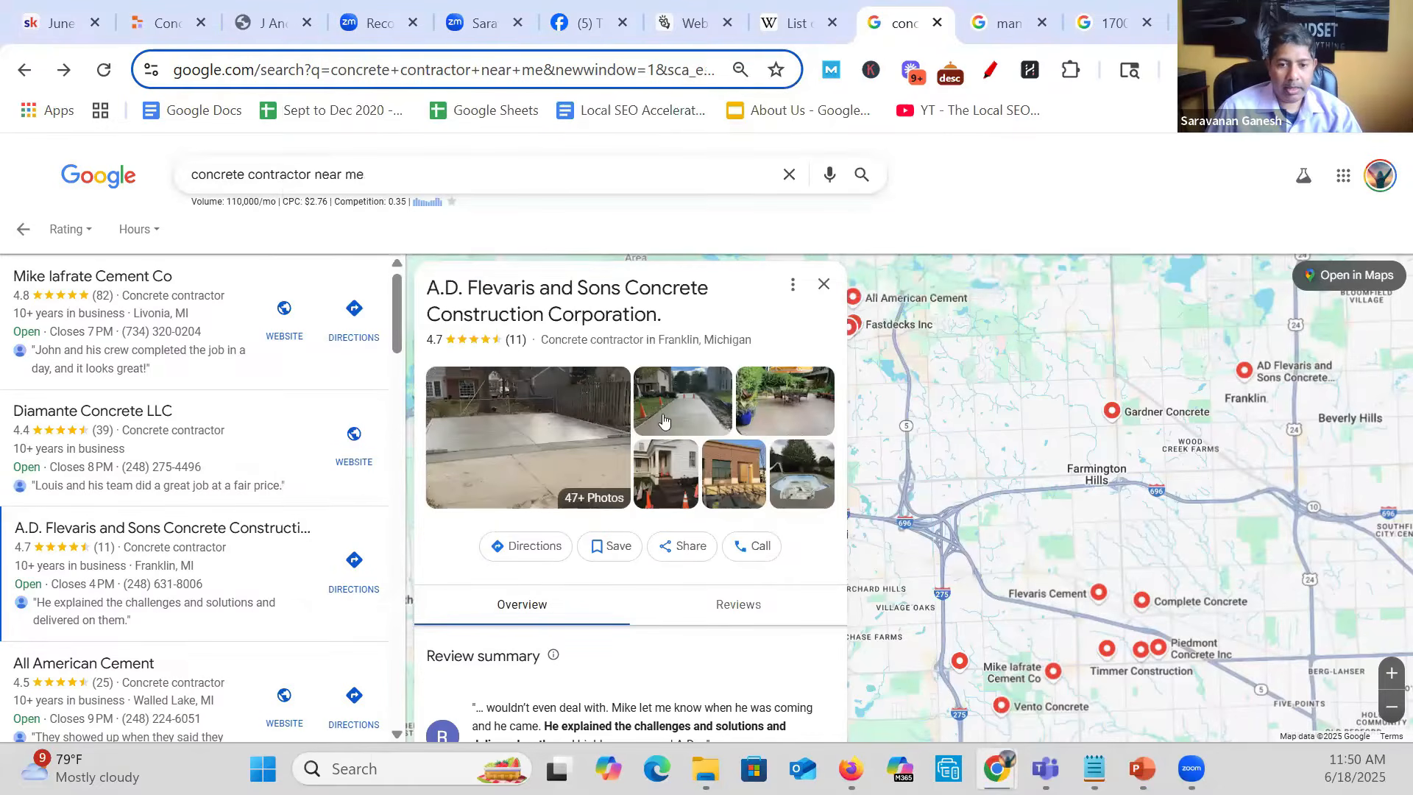
- Open the listing's photo of the new driveway lined with orange cones and save it as ff2 in the FC Repair folder
click(668, 405)
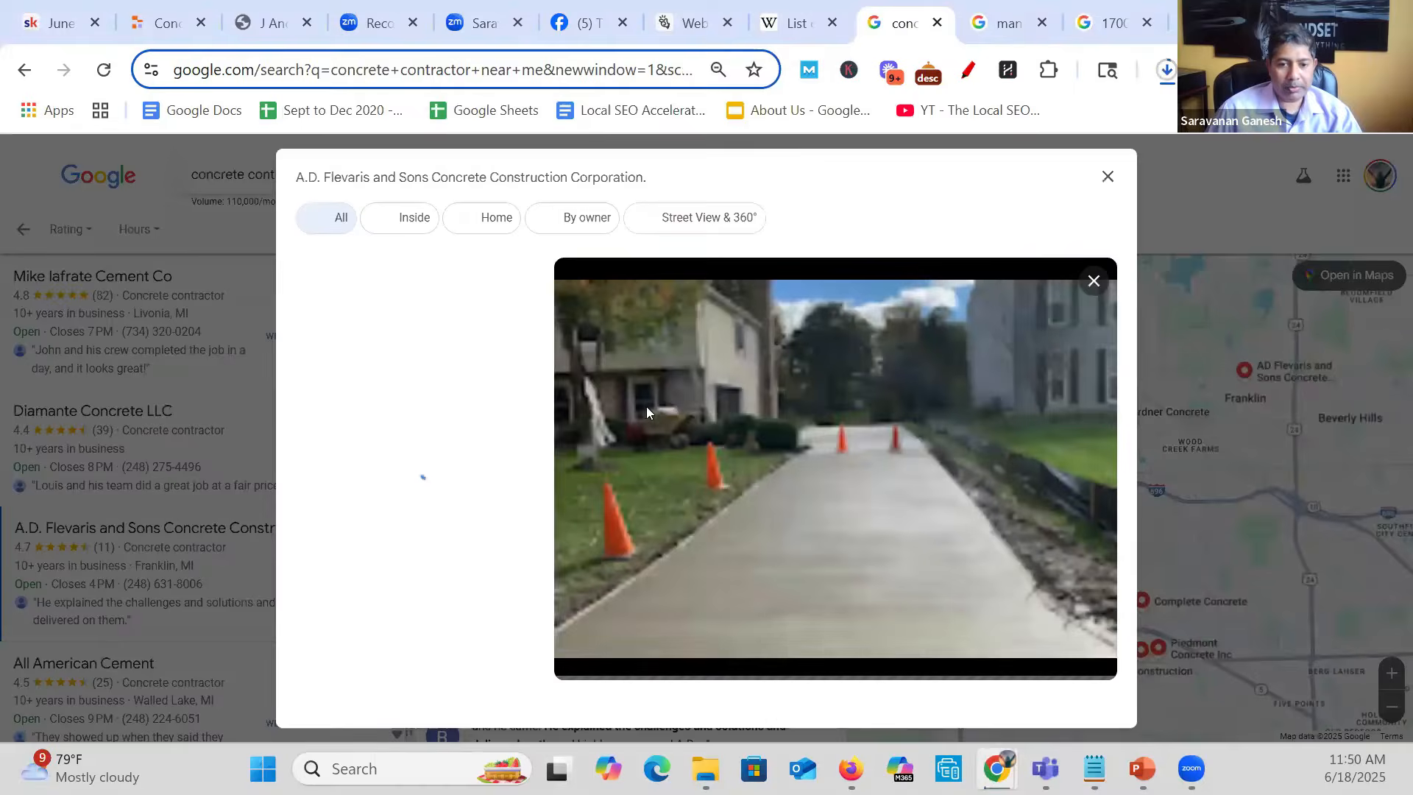
right_click(725, 431)
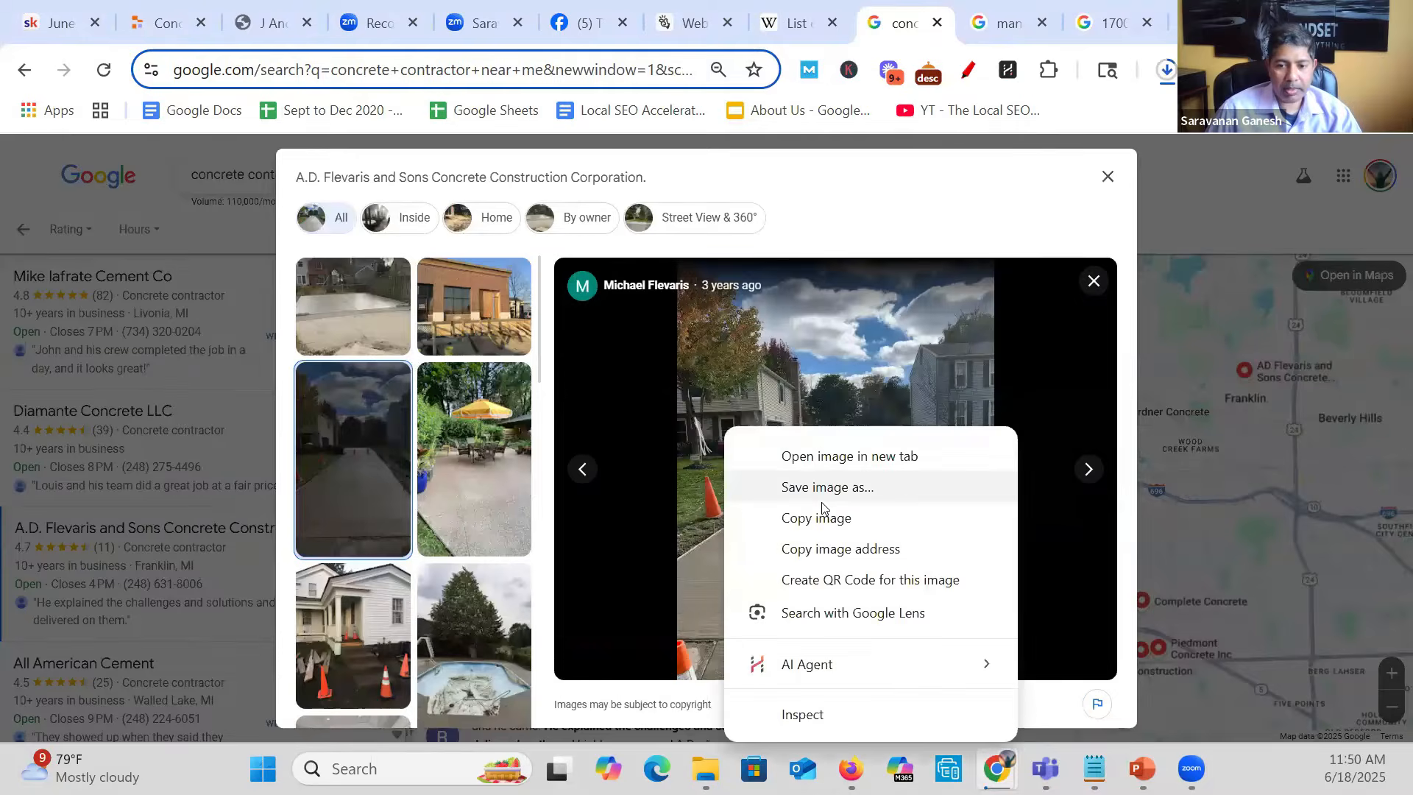
click(824, 492)
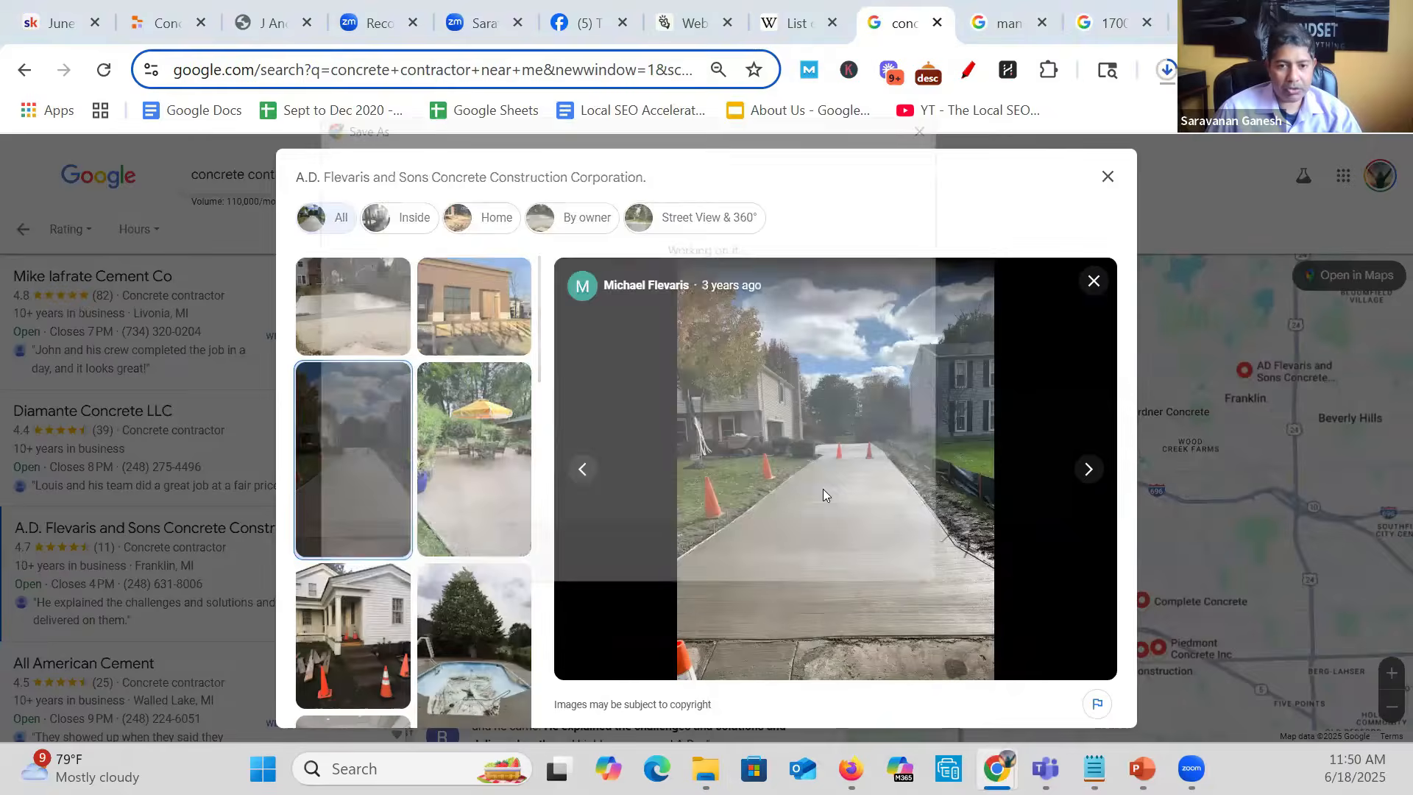
text(ff2)
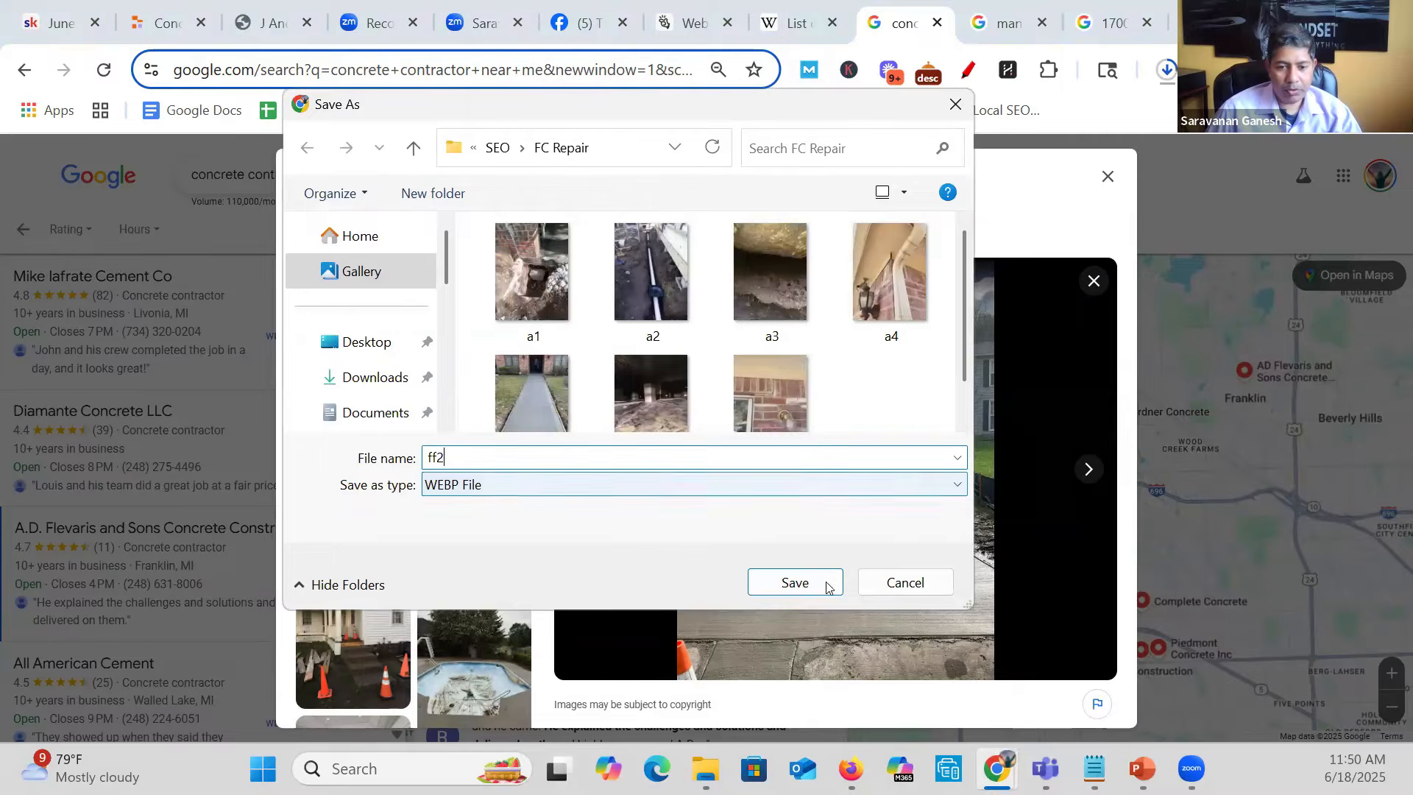
click(826, 584)
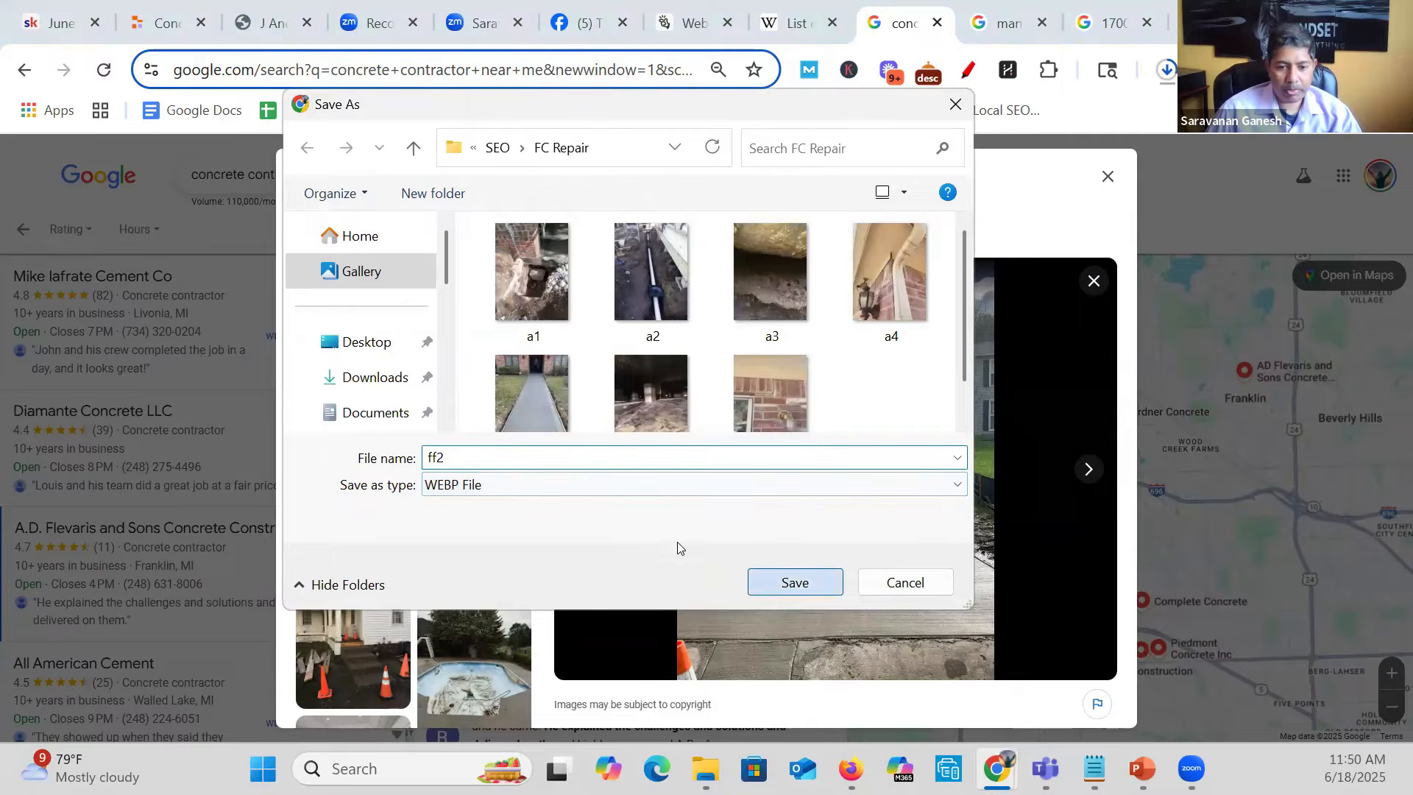
- Save the listing's photo of the white house with porch steps and orange cones as ff3 in the FC Repair folder
scroll(339, 448, down, 3)
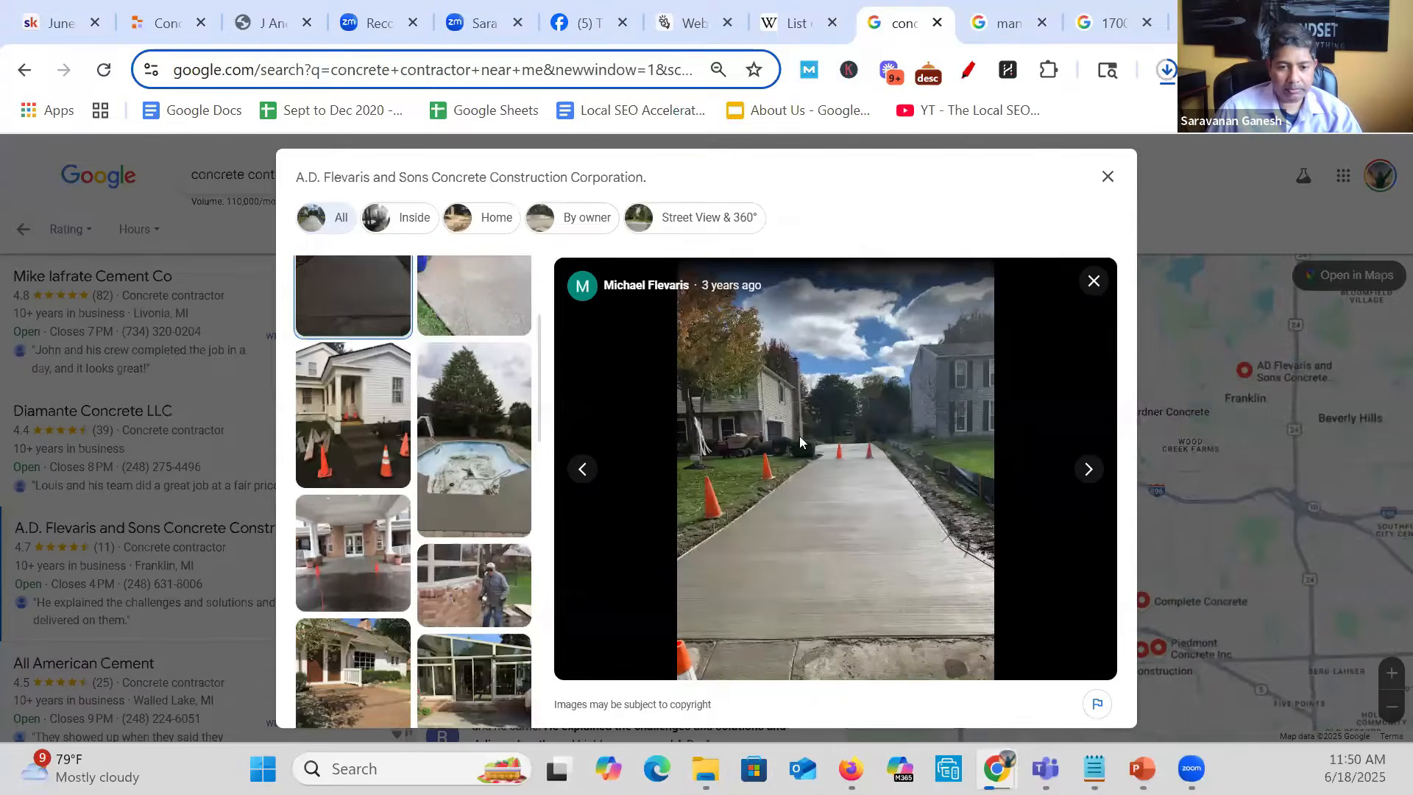
right_click(855, 432)
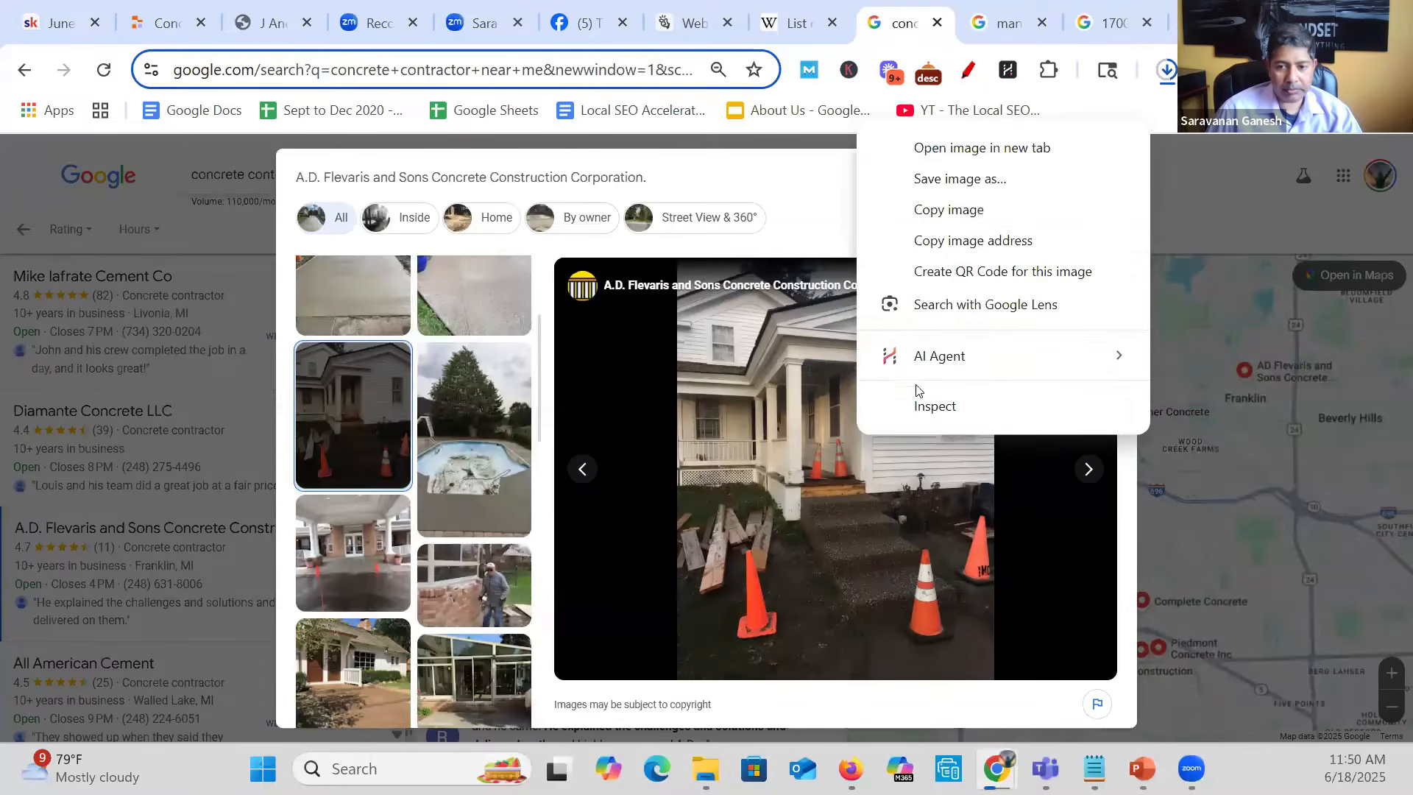
click(961, 186)
text(f)
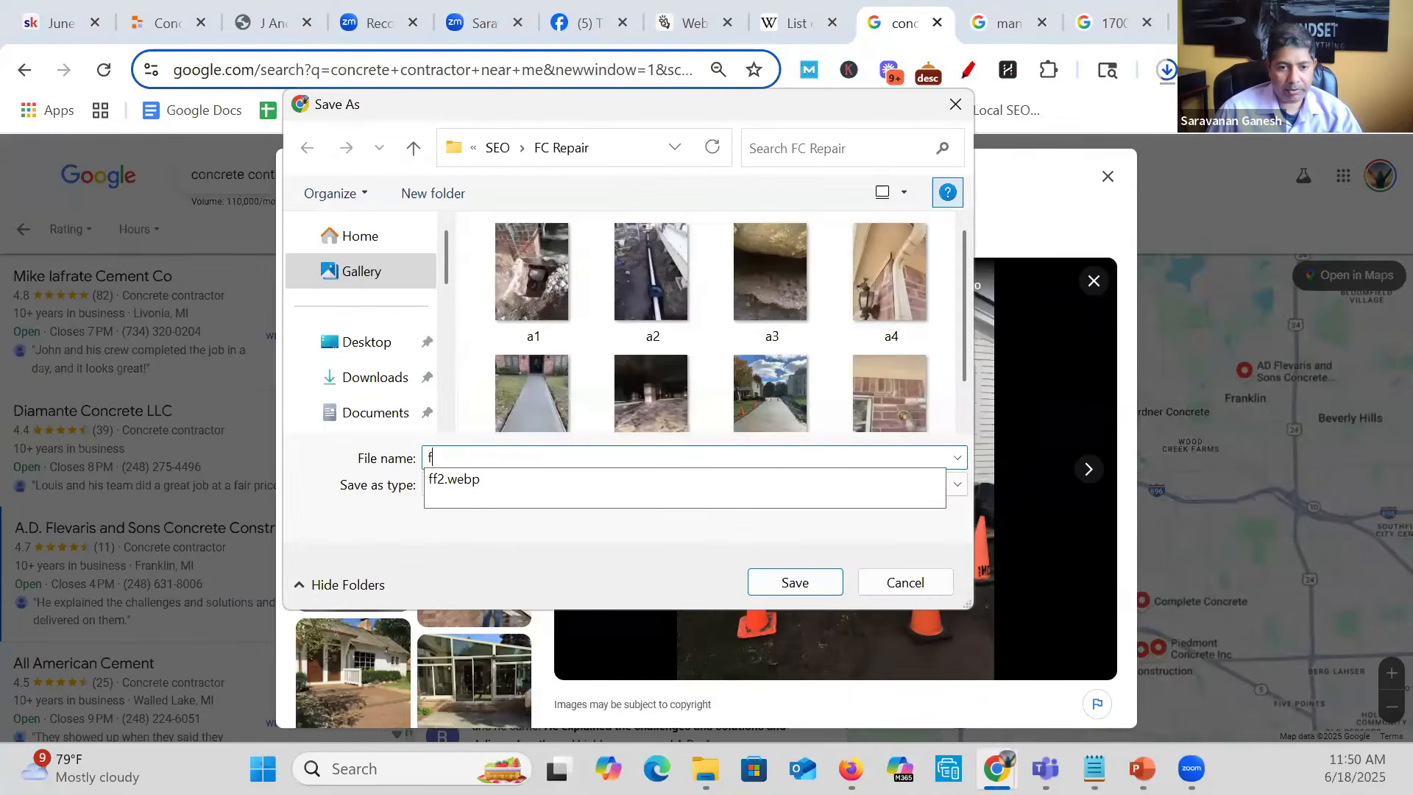
text(f3)
click(827, 580)
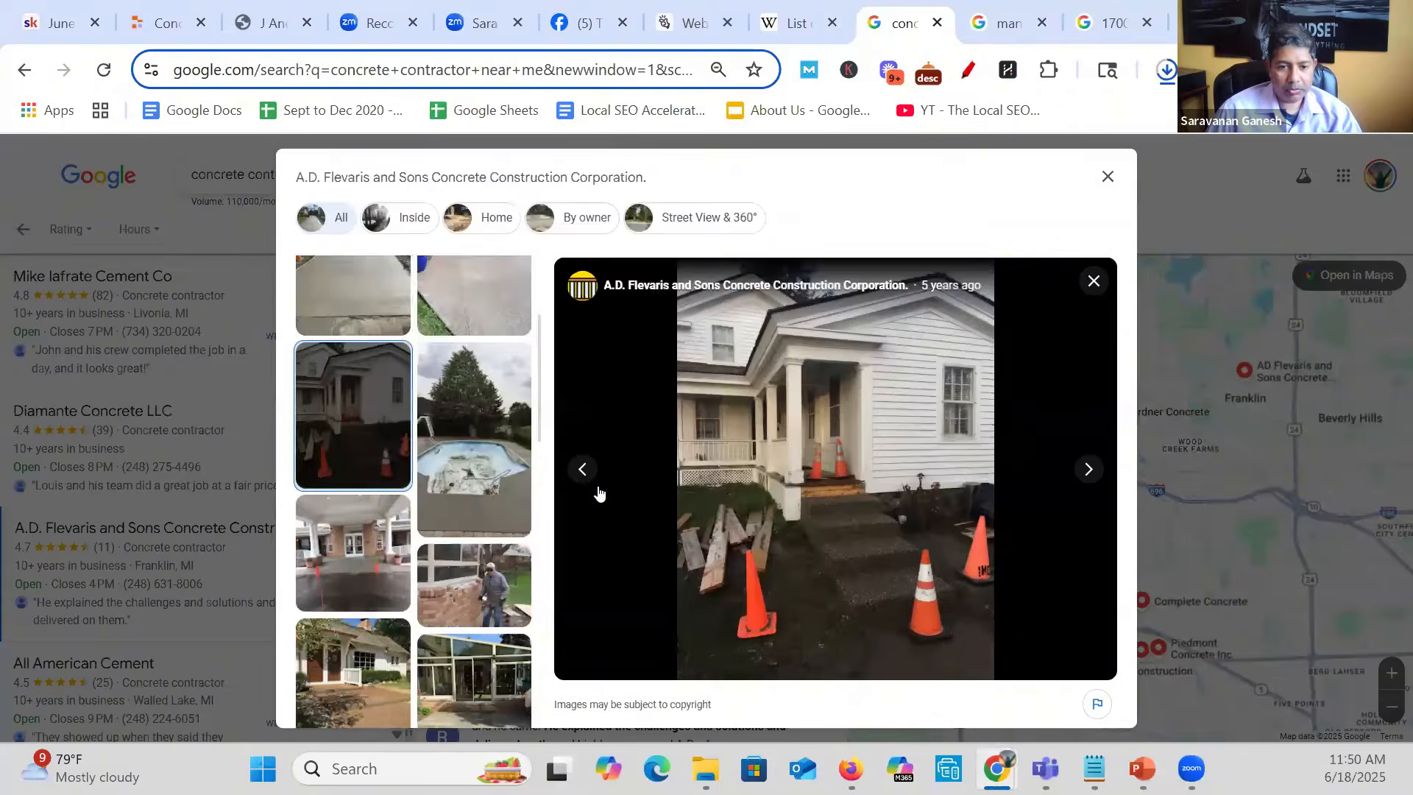
- Open the listing's photo of the man beside the brick wall and save it as ff4 in the FC Repair folder
scroll(507, 513, down, 2)
click(493, 477)
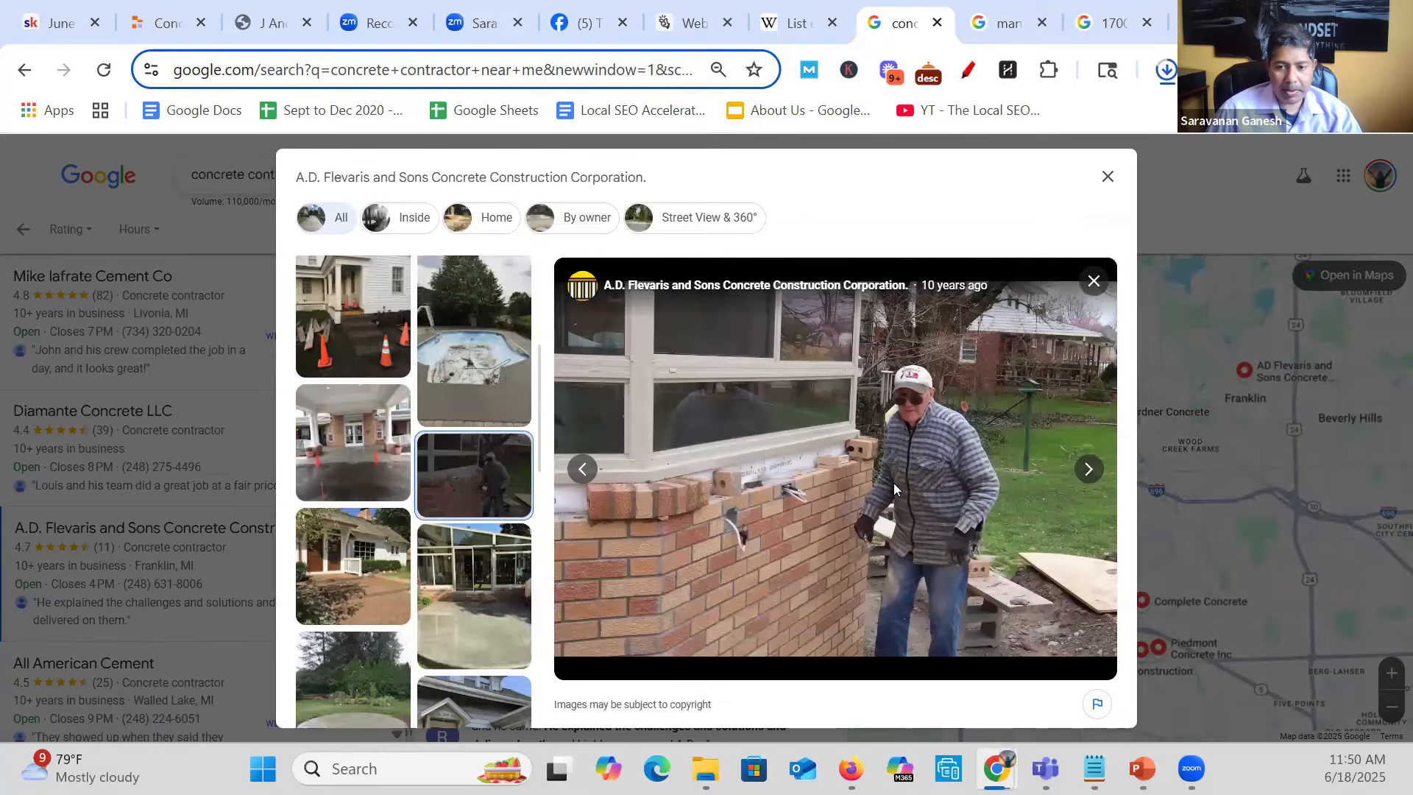
right_click(852, 471)
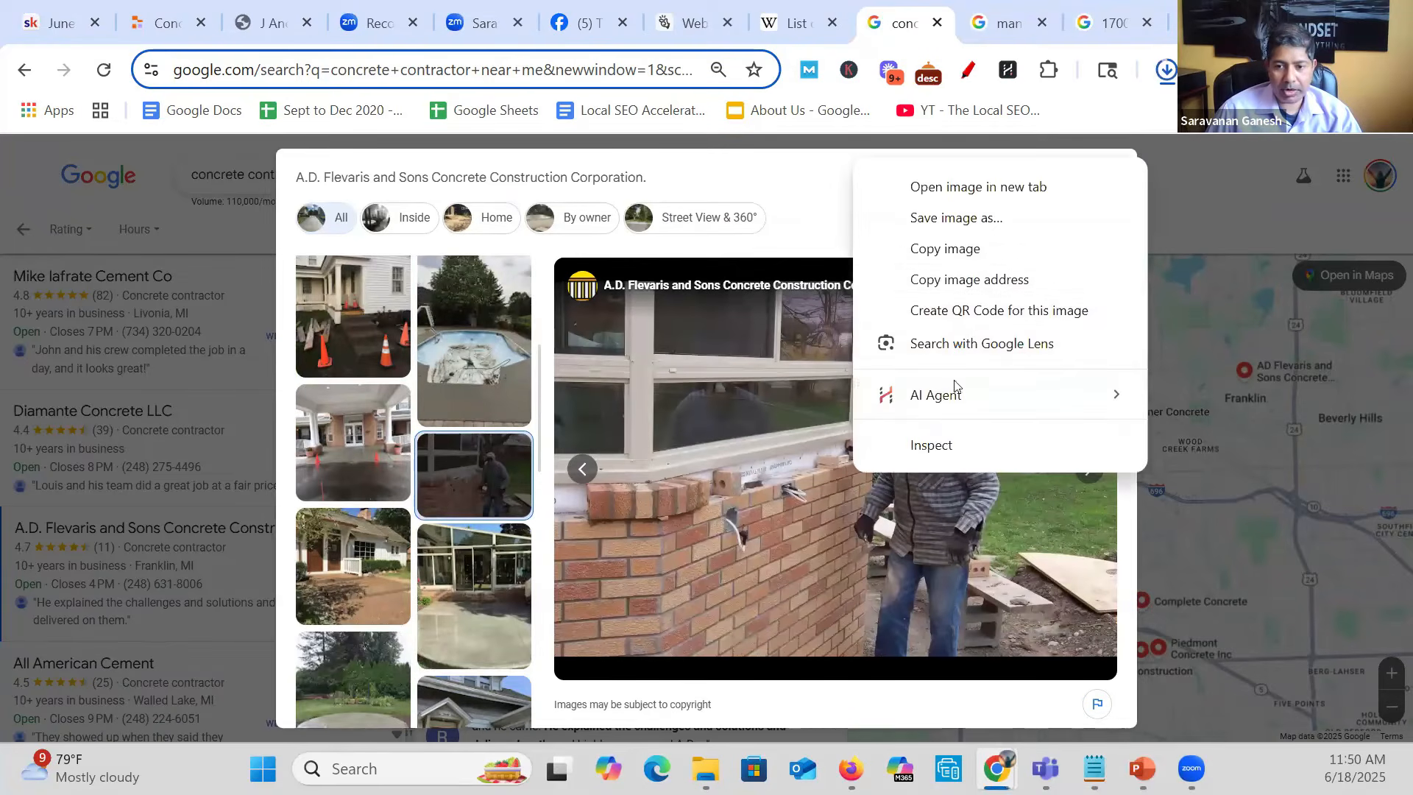
click(973, 221)
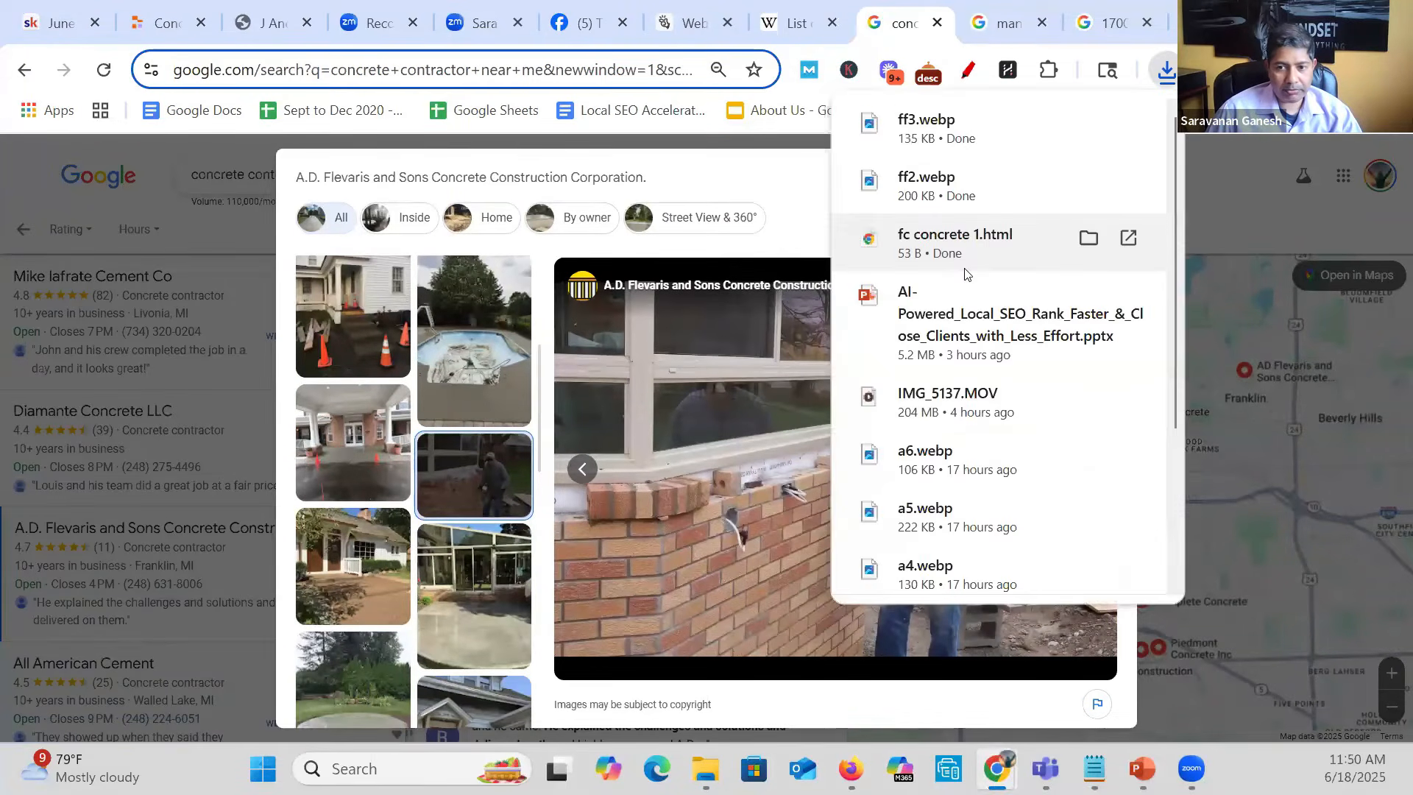
text(ff4)
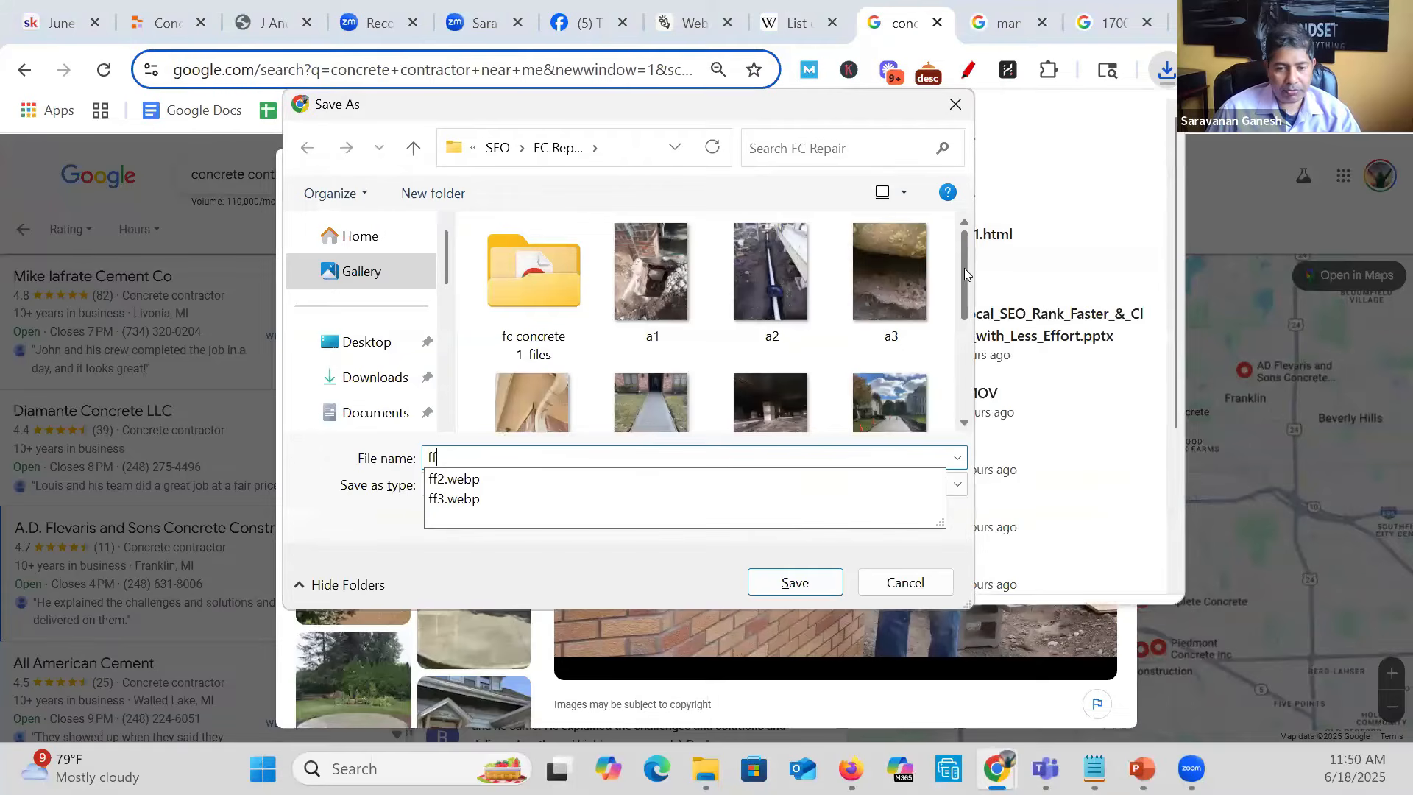
click(795, 582)
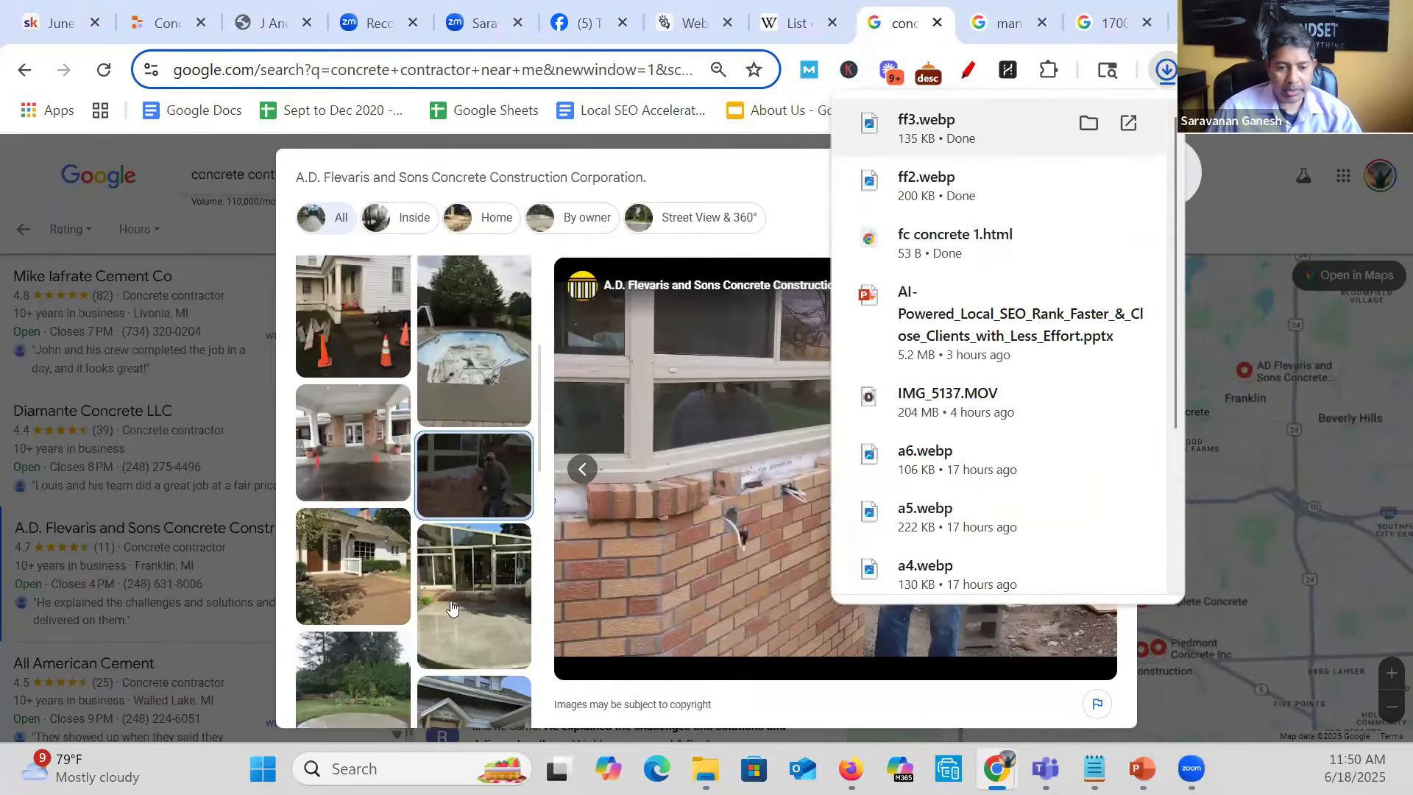
- Save the listing's photo of the glass-fronted building with the concrete patio as ff5 in the FC Repair folder
right_click(452, 288)
click(552, 358)
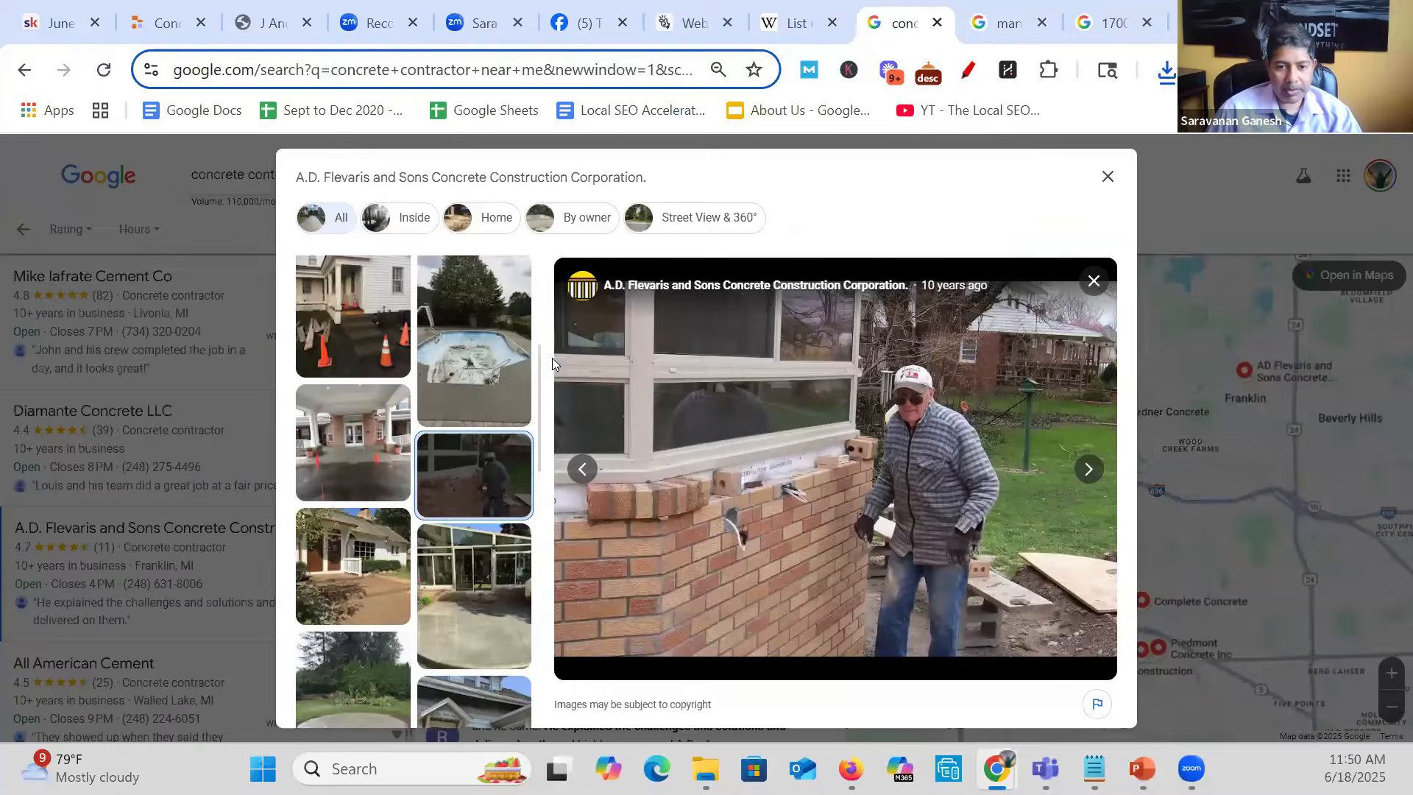
text(ff5)
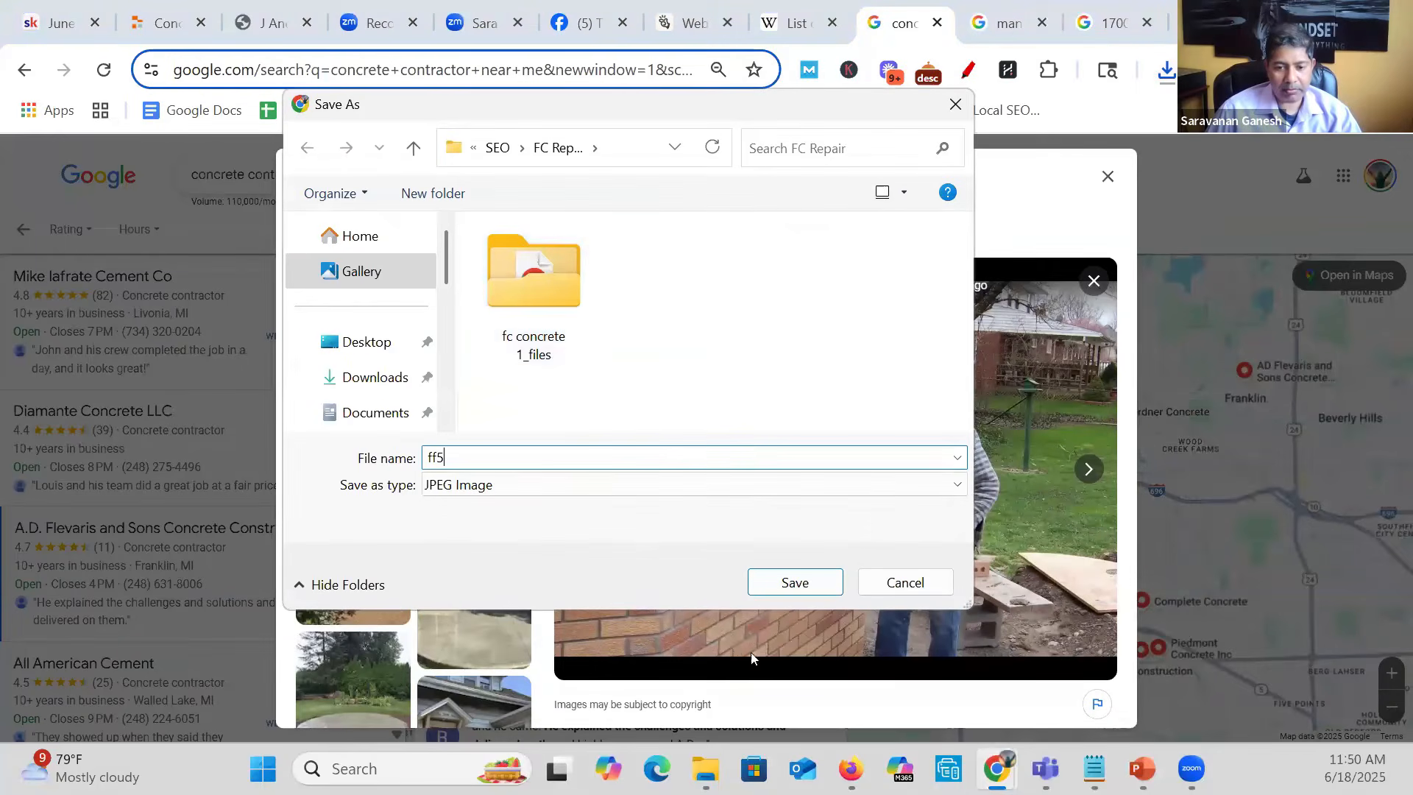
click(795, 582)
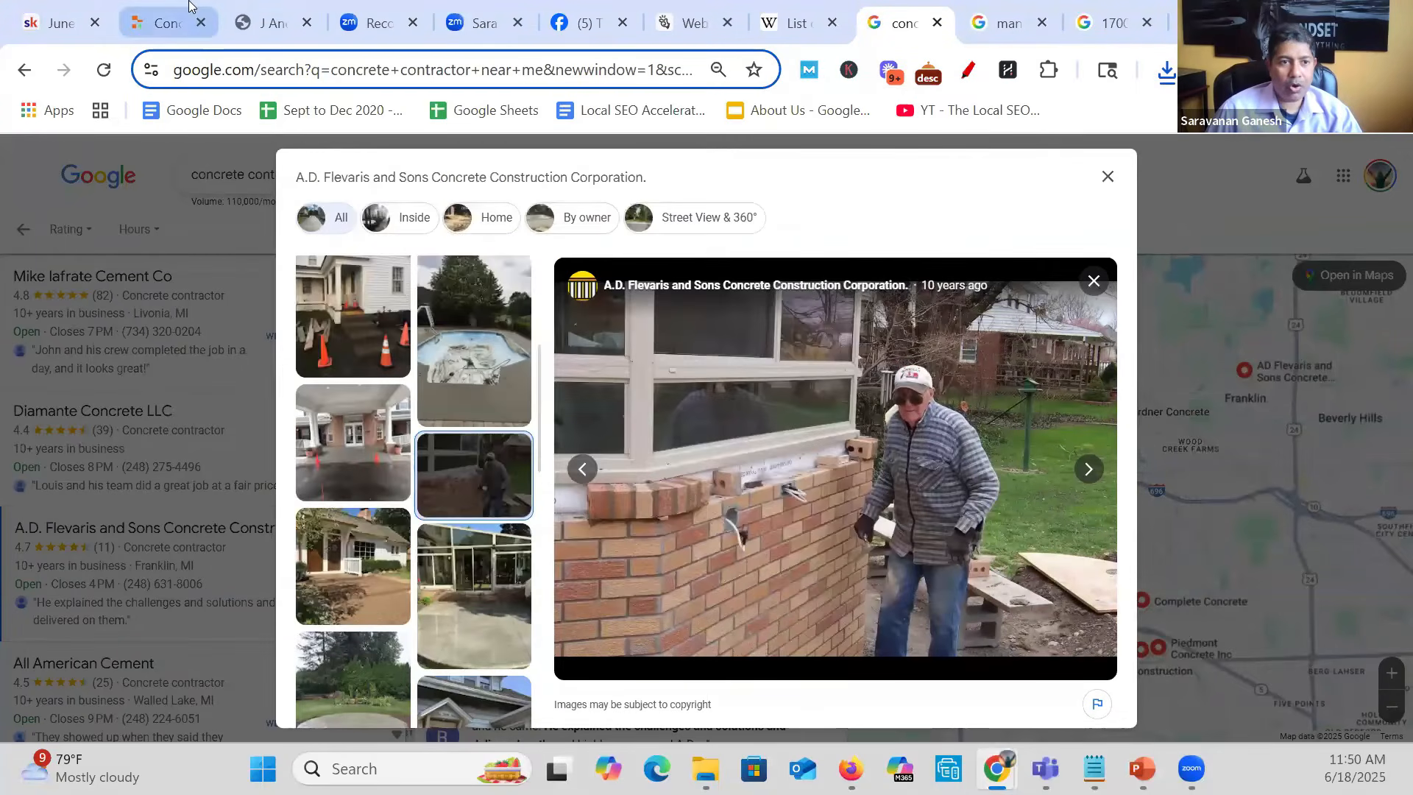
- Switch to Replit and write the agent message "use these images I upload. I dont like your images" without sending it
click(158, 23)
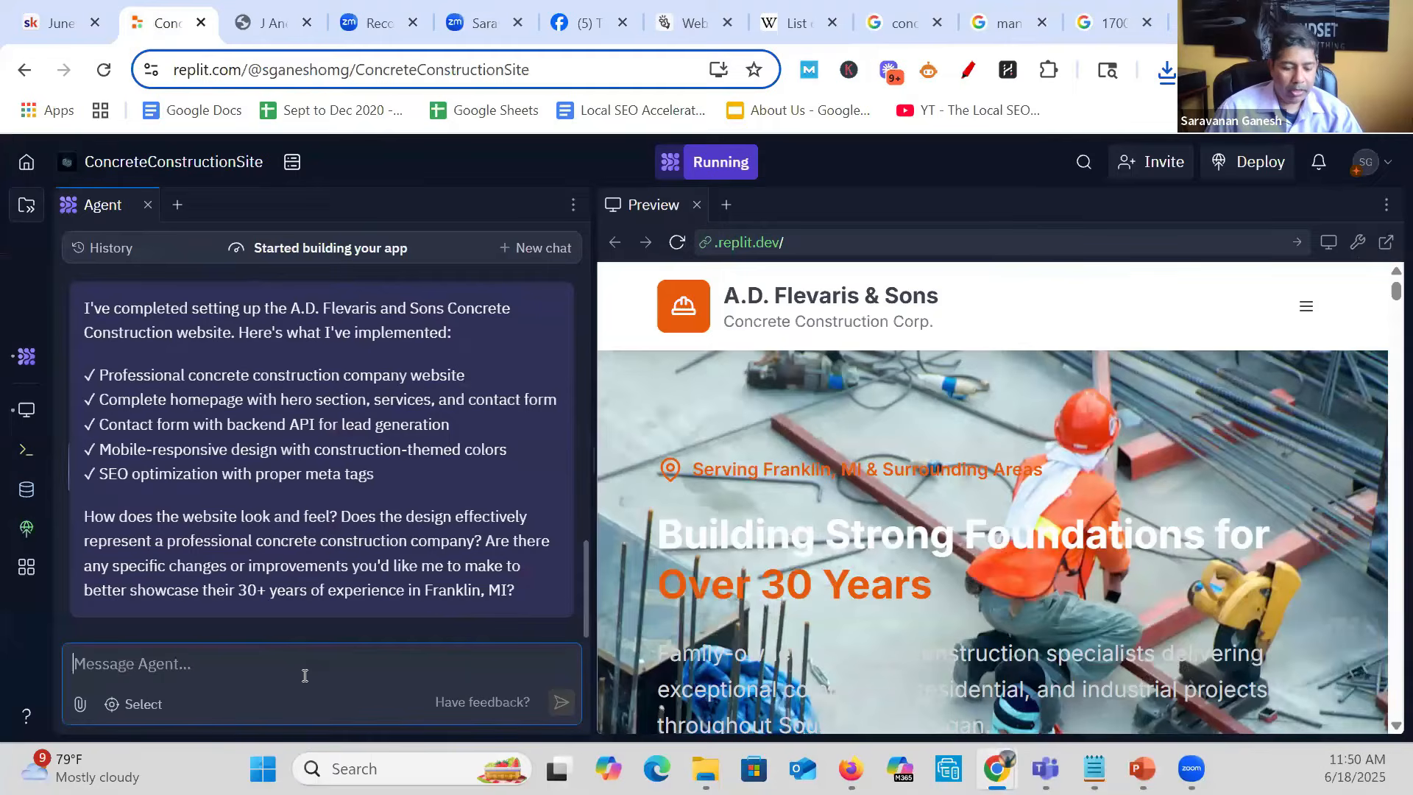
click(304, 676)
text(use h)
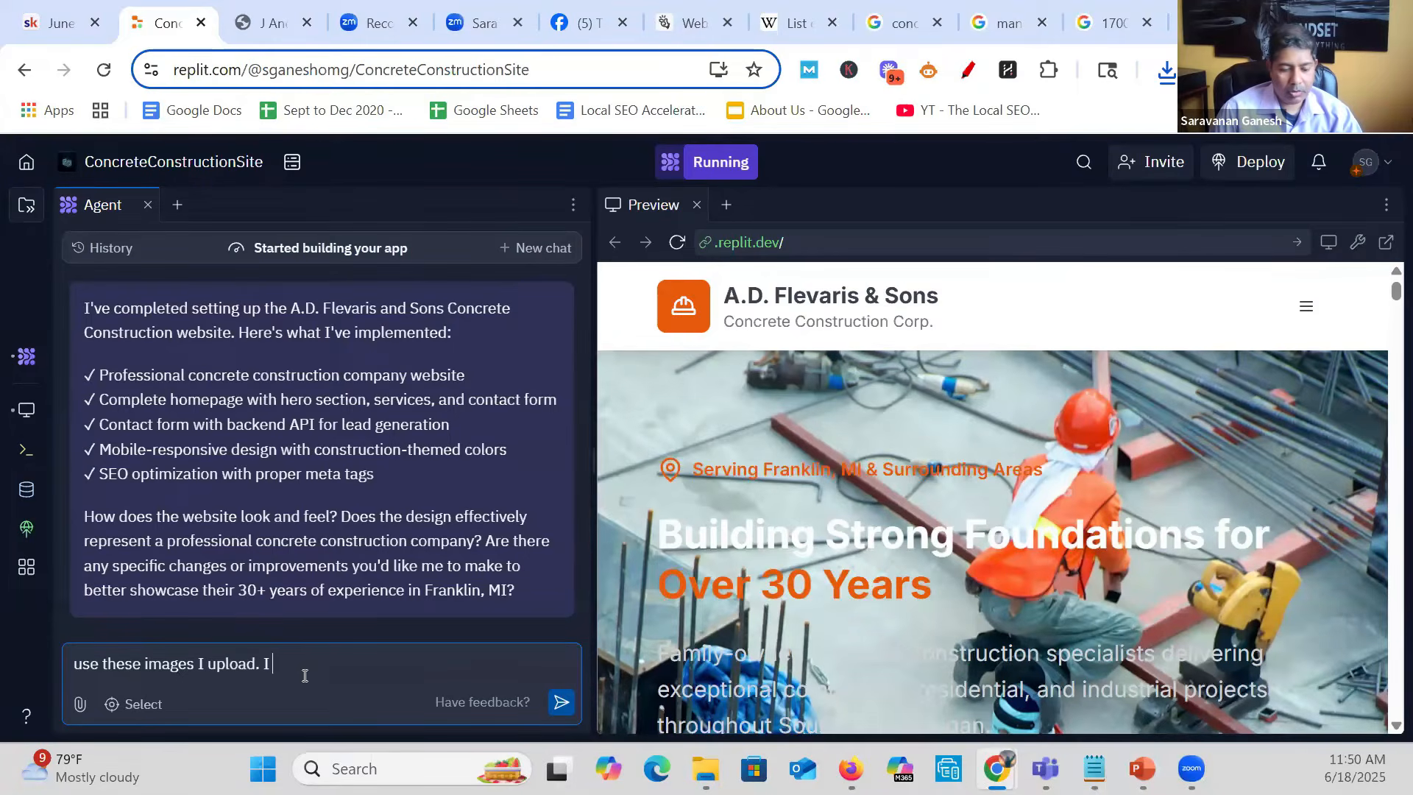
text(like you)
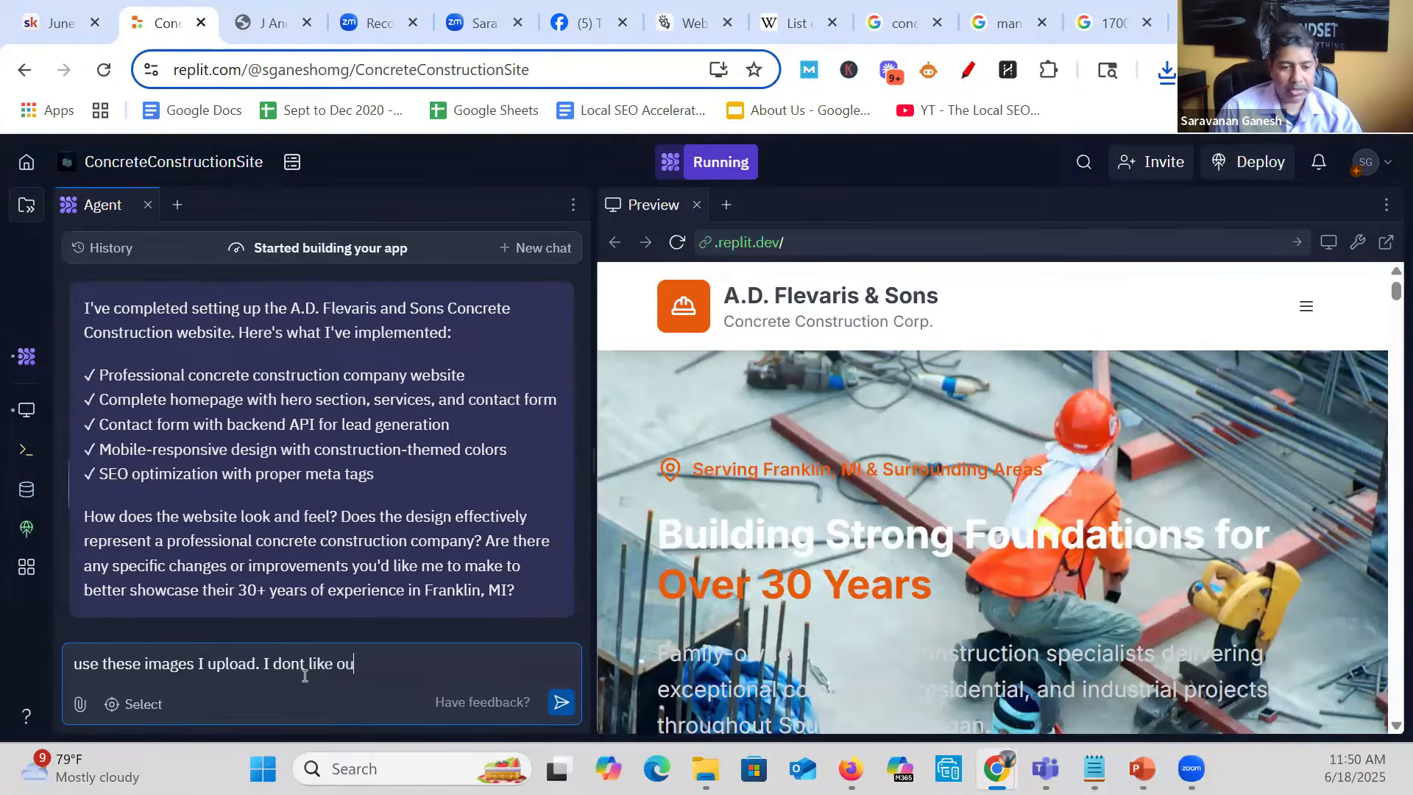
key(BackSpace)
key(BackSpace)
text(your images)
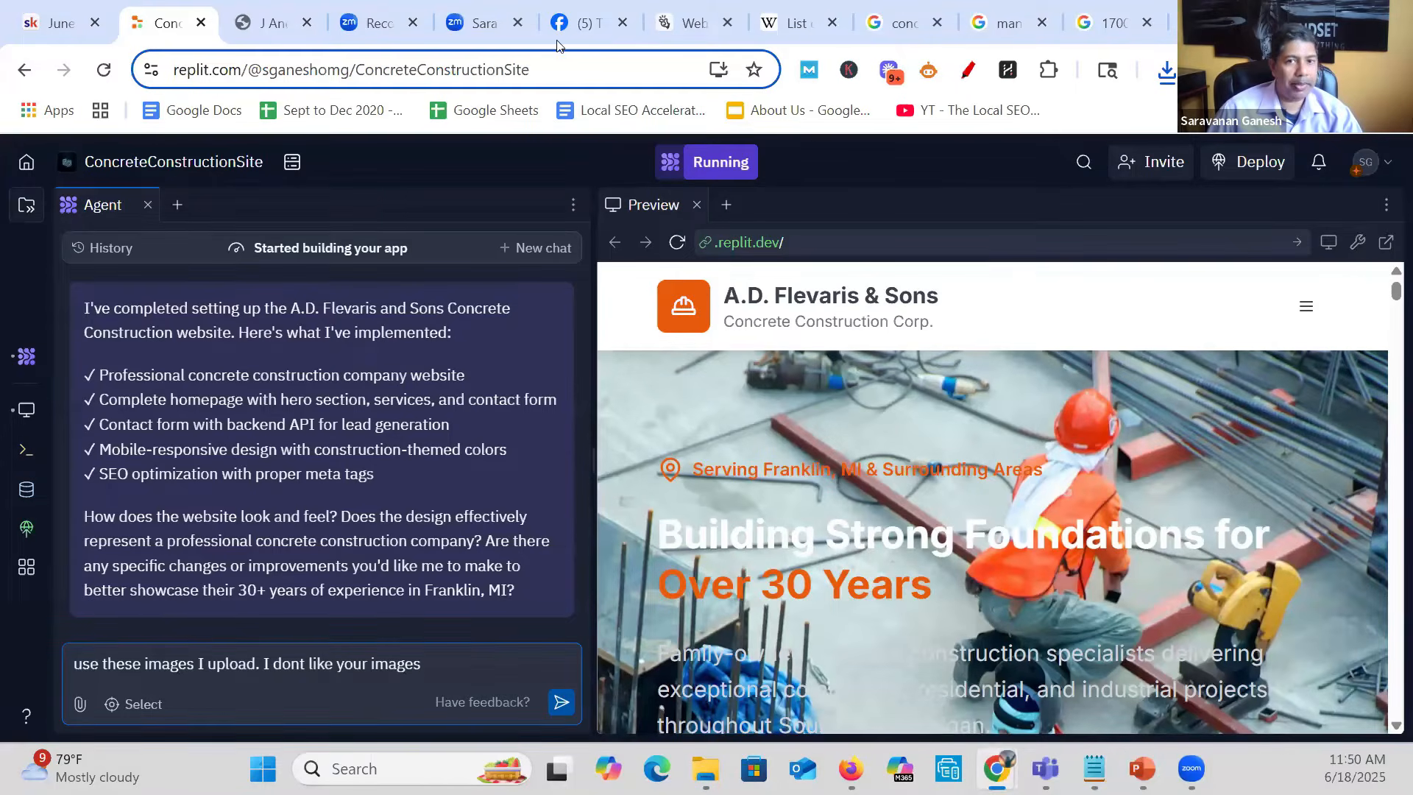
- Return to the Google results, close the photo viewer and copy the phone number from the A.D. Flevaris and Sons listing
click(688, 23)
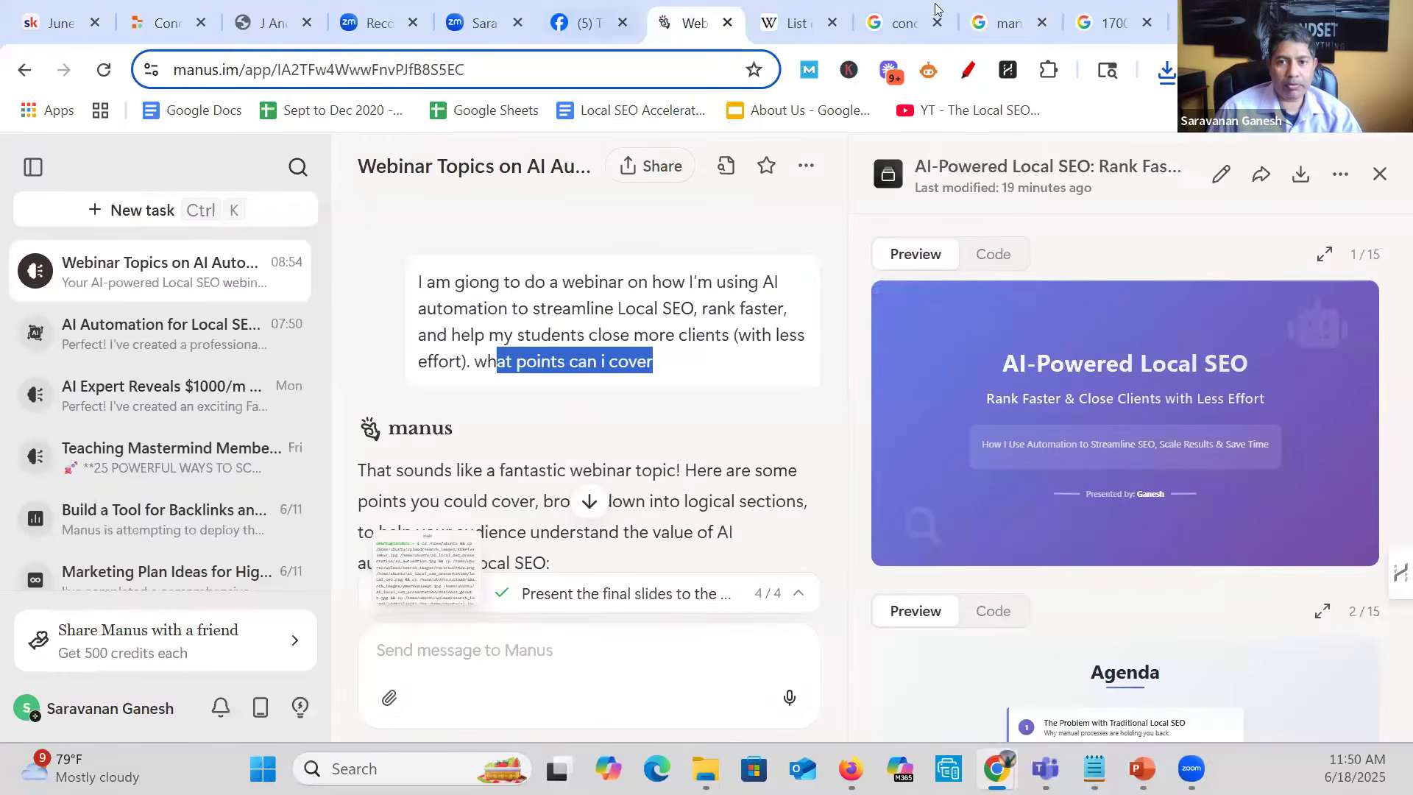
click(909, 21)
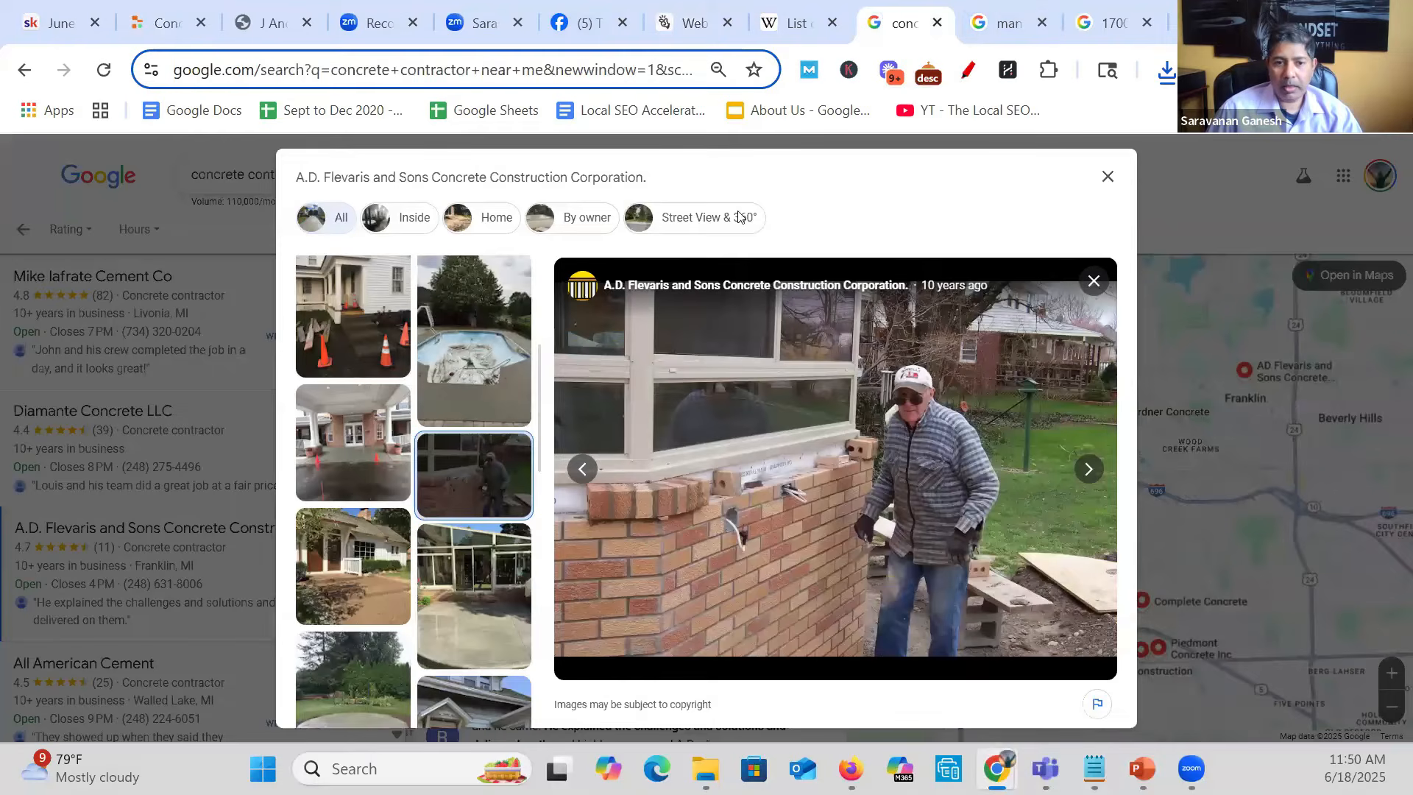
scroll(505, 478, up, 4)
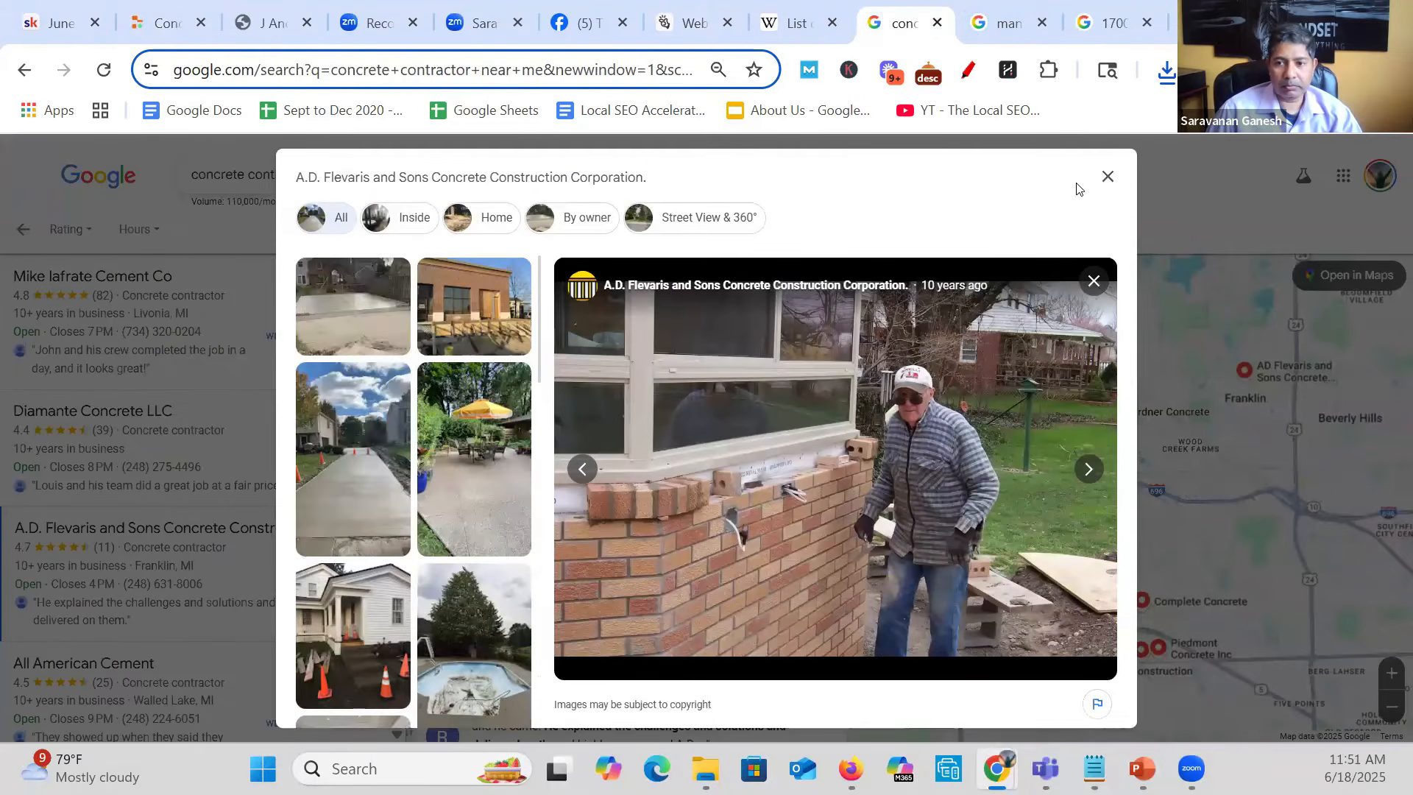
click(1109, 177)
scroll(610, 607, down, 8)
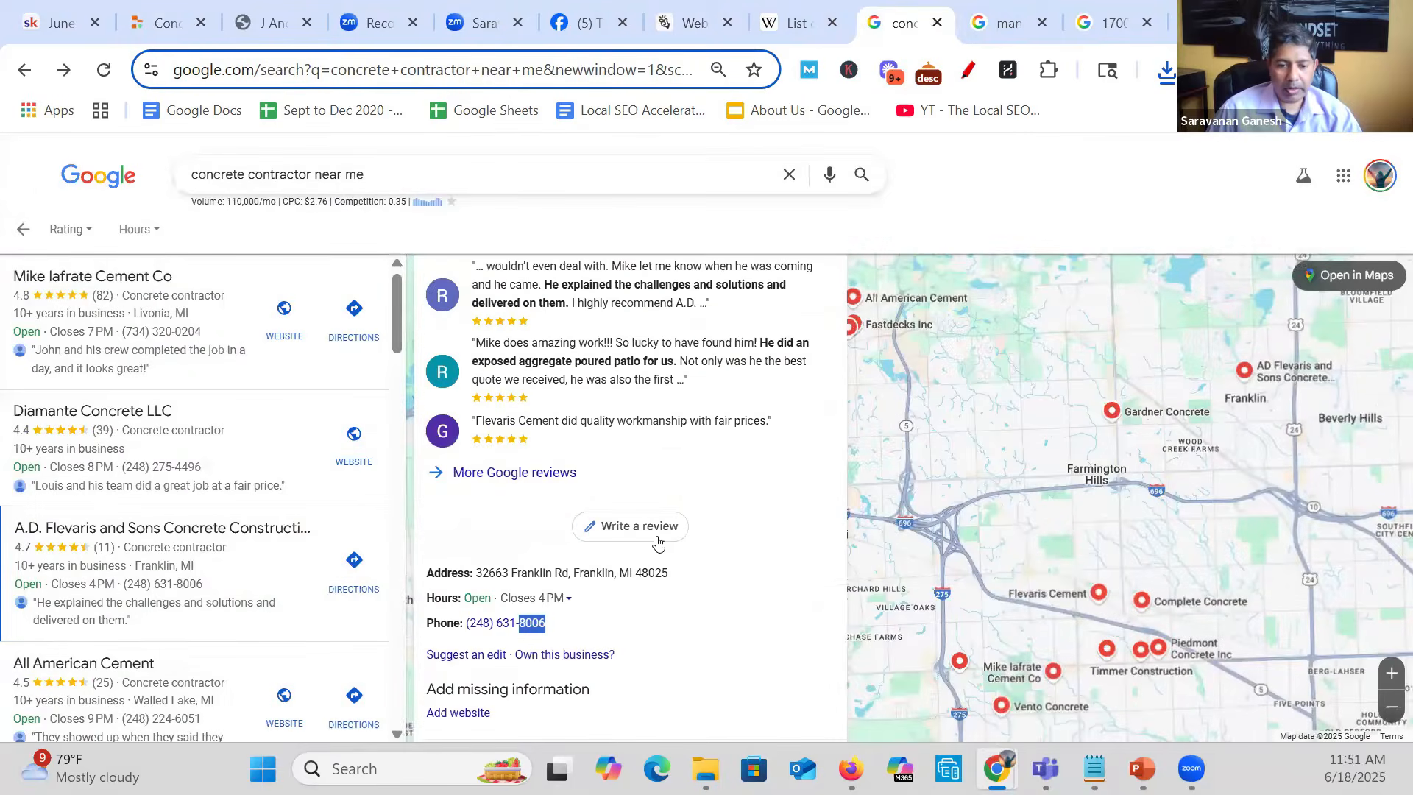
drag(483, 622, 466, 624)
key(ctrl+c)
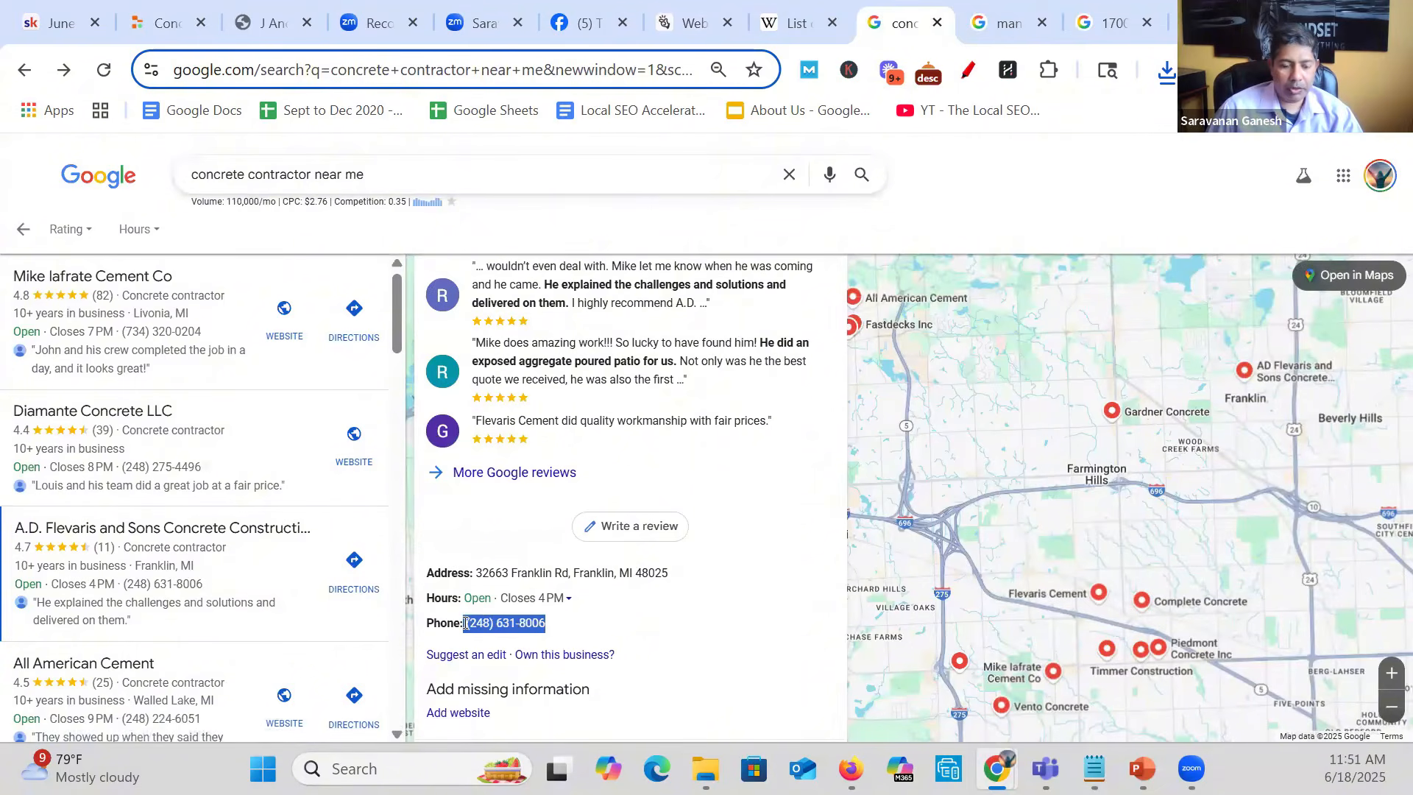
- Extend the Replit agent message with ". also use this ph#" followed by the copied business phone number
click(173, 11)
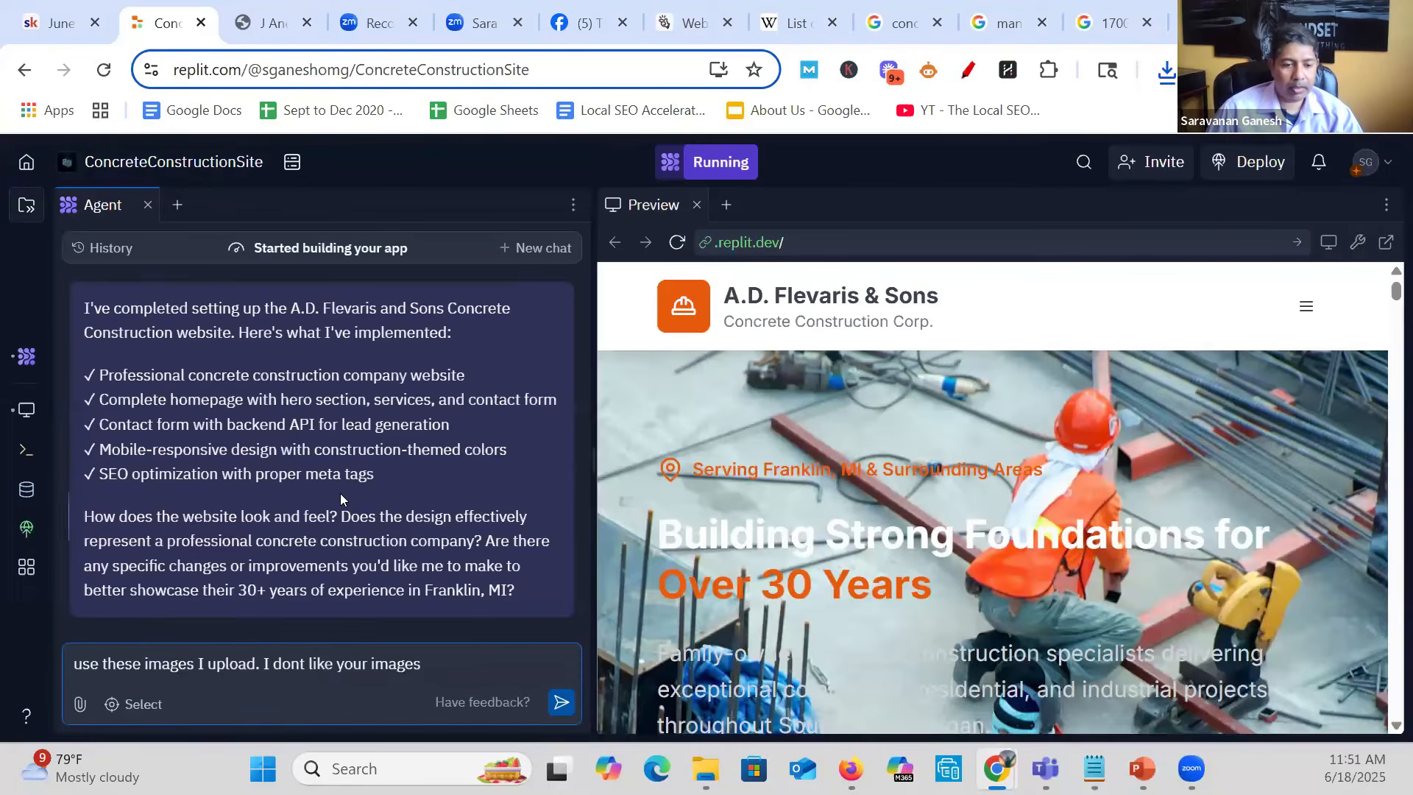
text(. also use this ph)
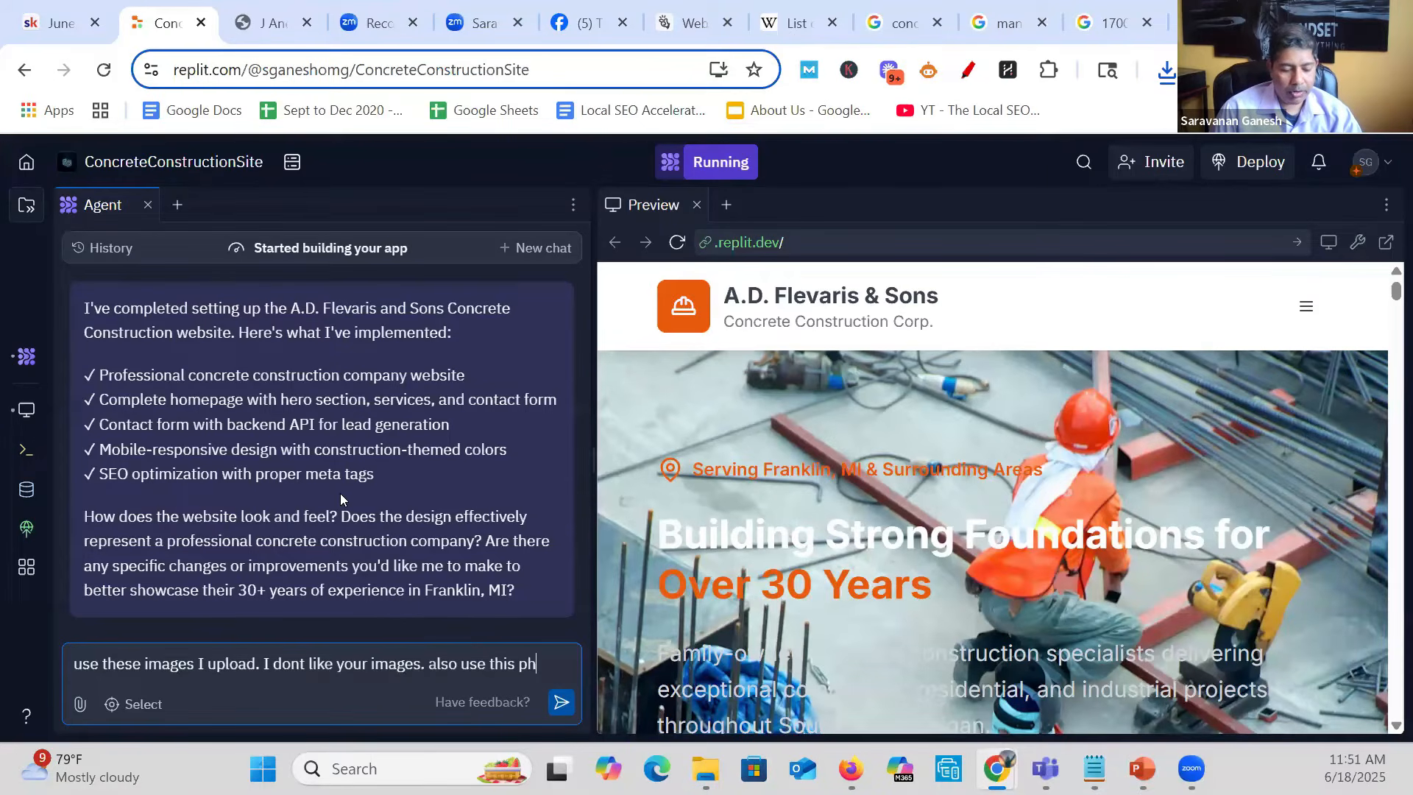
text(#)
key(ctrl+v)
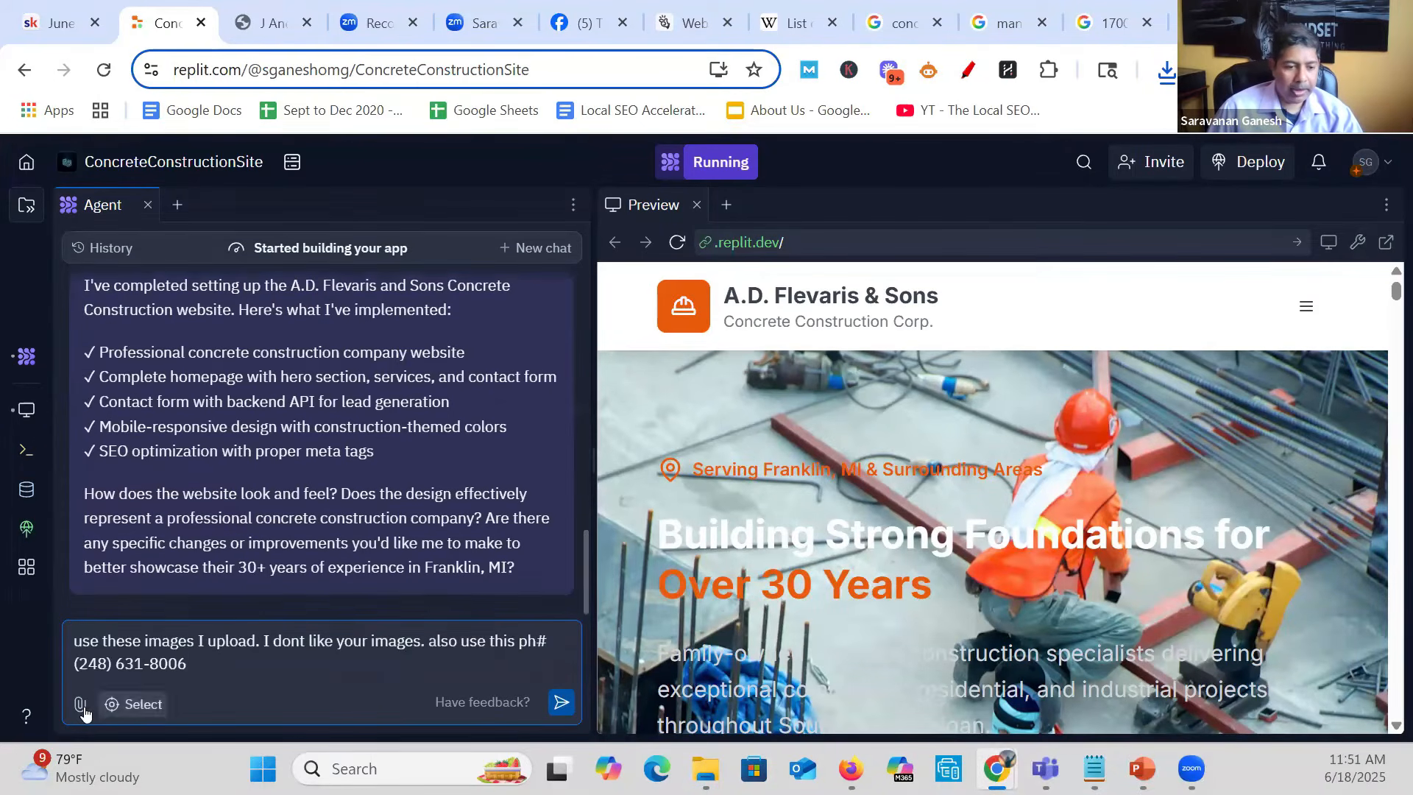
- Attach the images ff2, ff3, ff4 and ff5 from the FC Repair folder to the agent message and send it
click(81, 705)
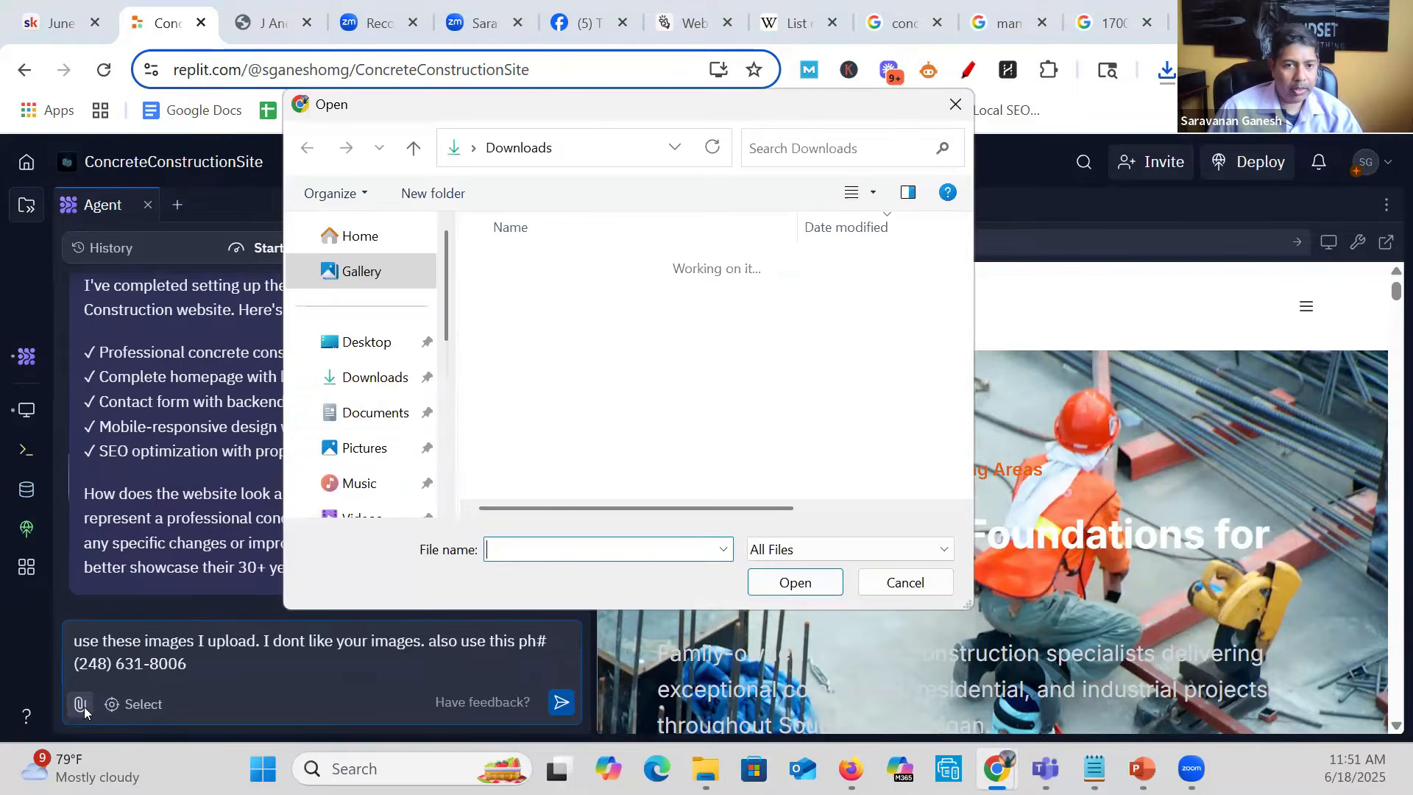
scroll(405, 413, down, 2)
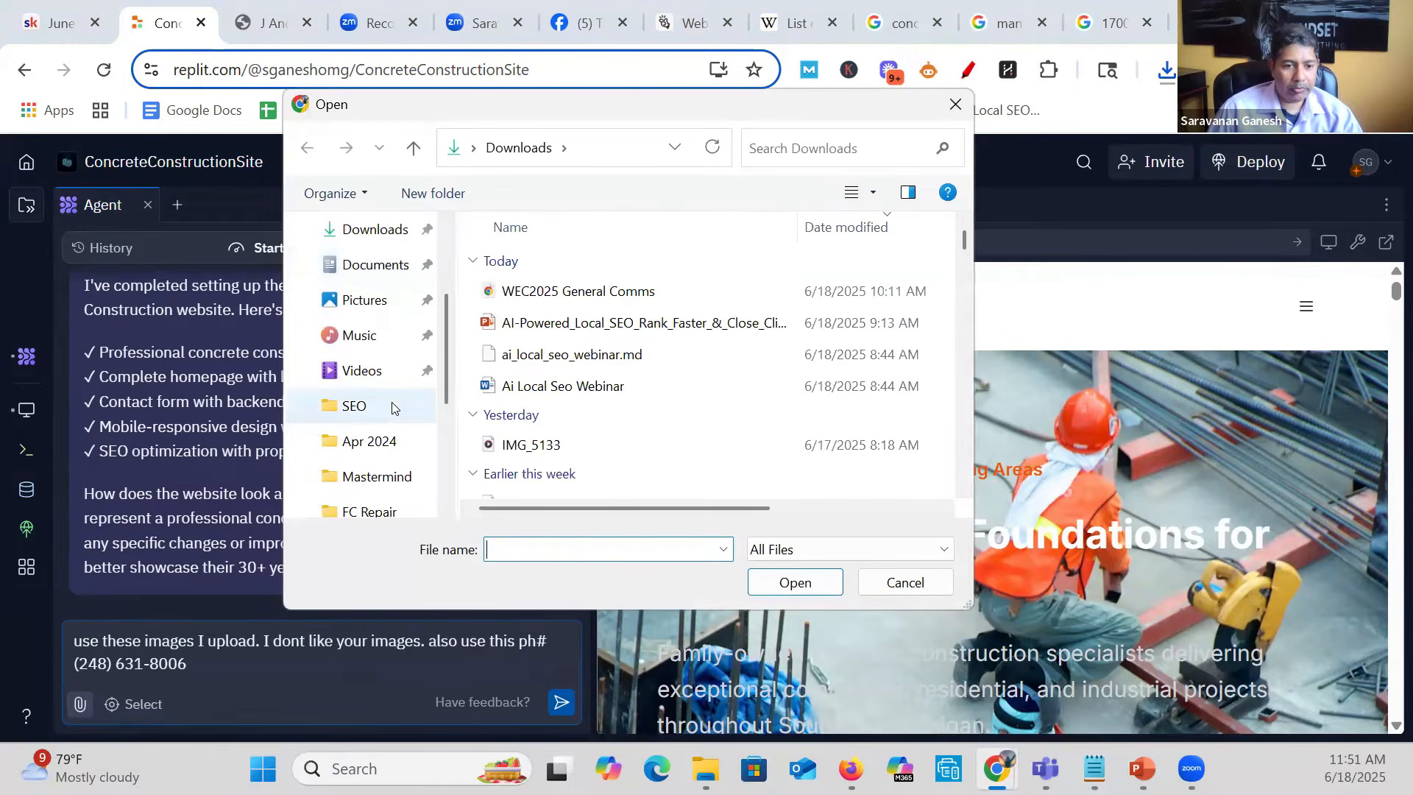
click(390, 406)
click(382, 510)
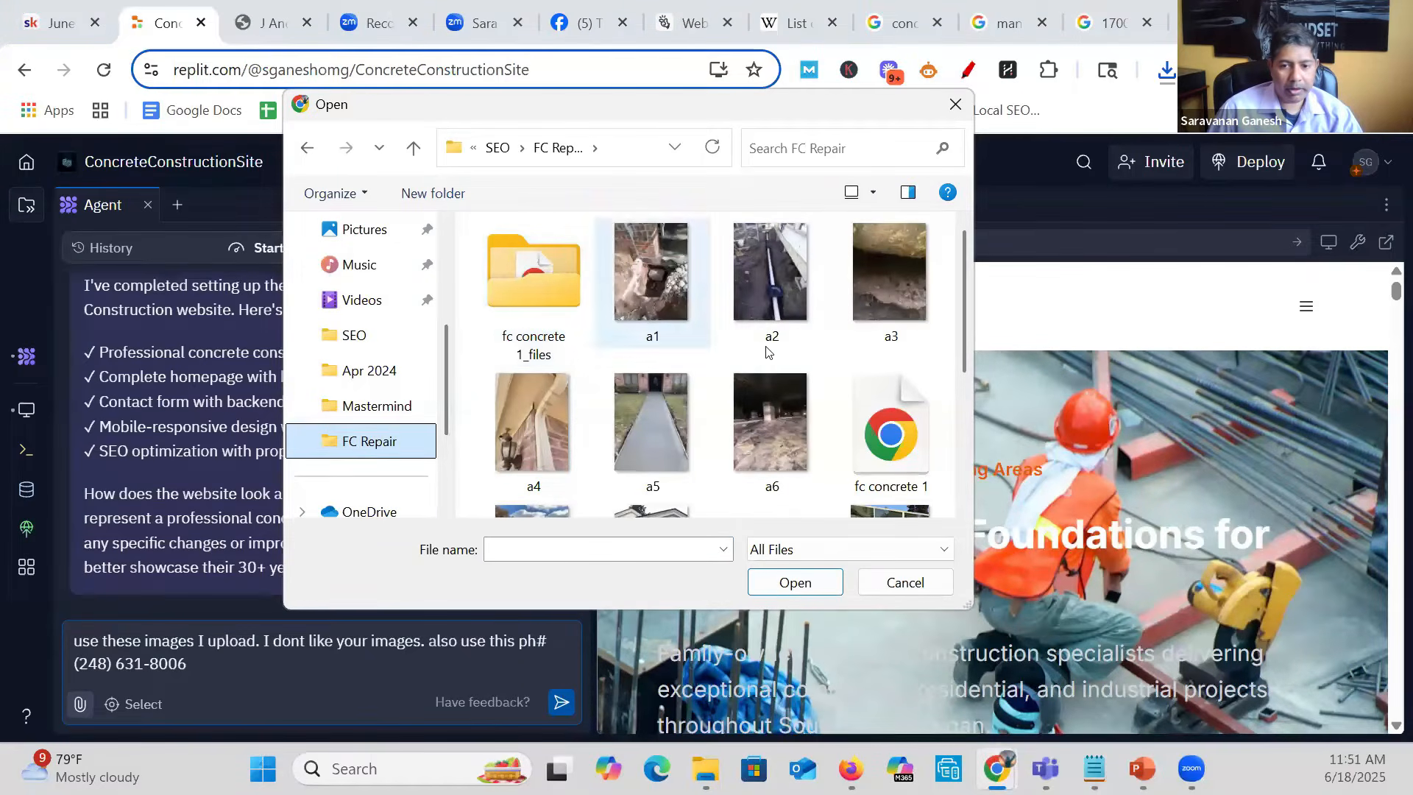
scroll(777, 372, down, 3)
click(776, 364)
click(531, 332)
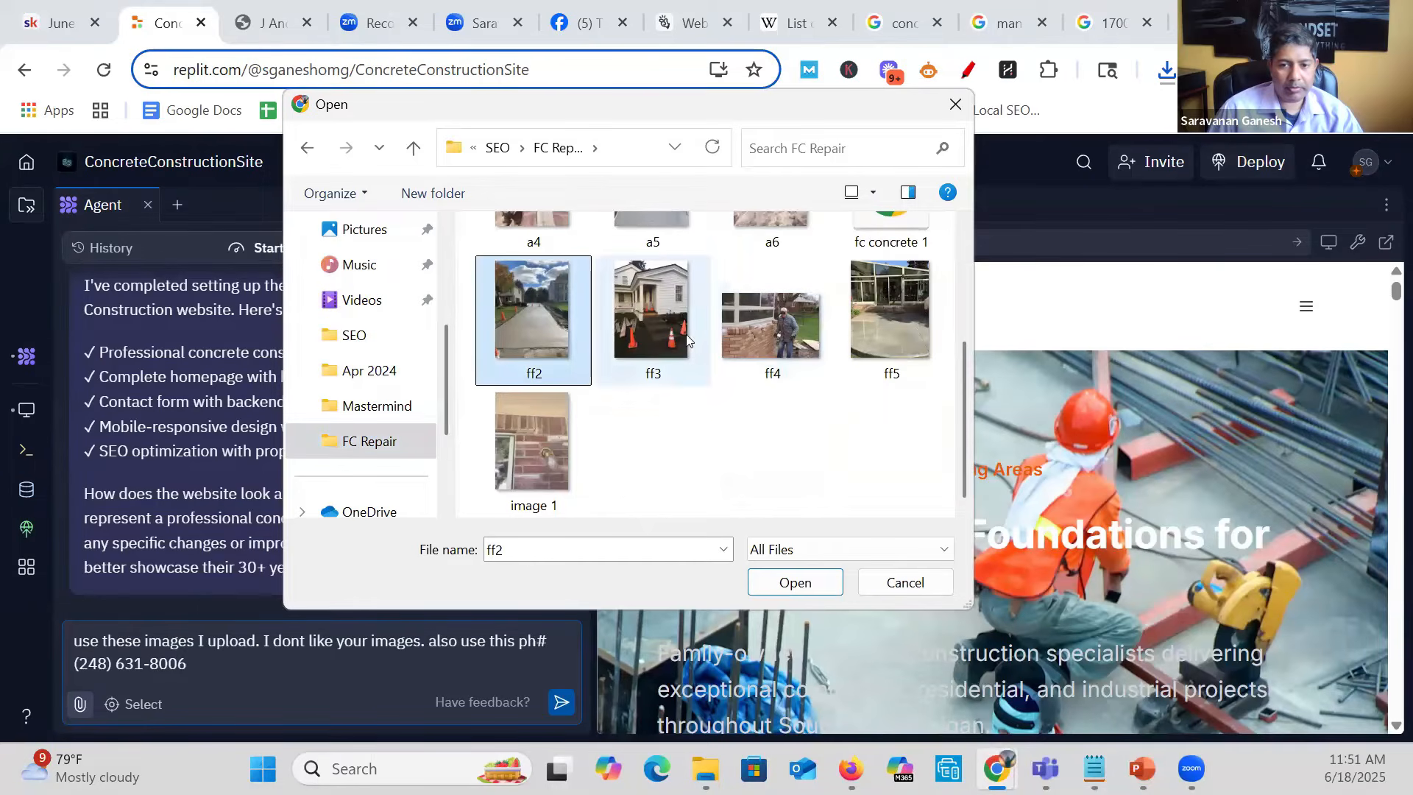
ctrl+click(625, 342)
ctrl+click(755, 337)
ctrl+click(886, 340)
ctrl+click(889, 234)
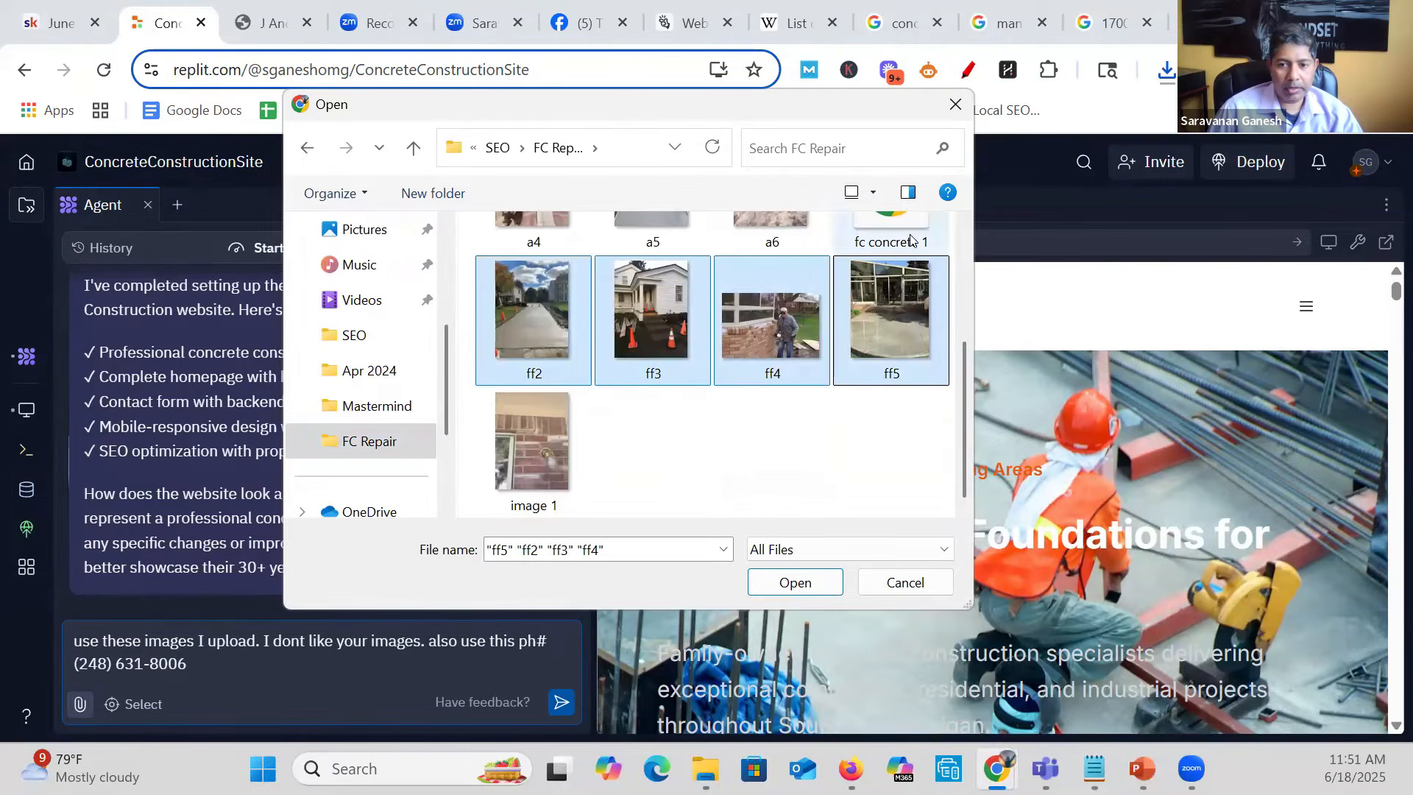
click(805, 589)
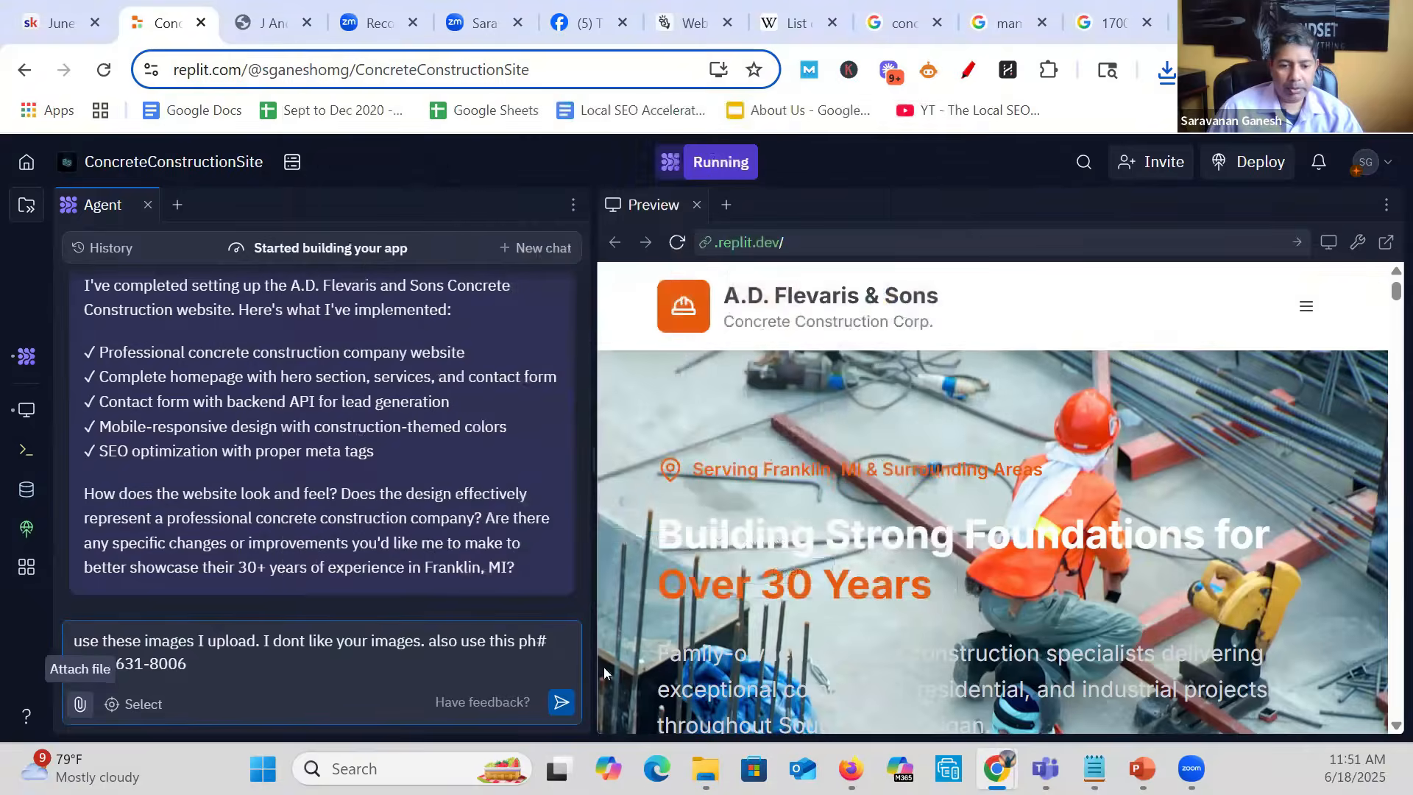
click(558, 705)
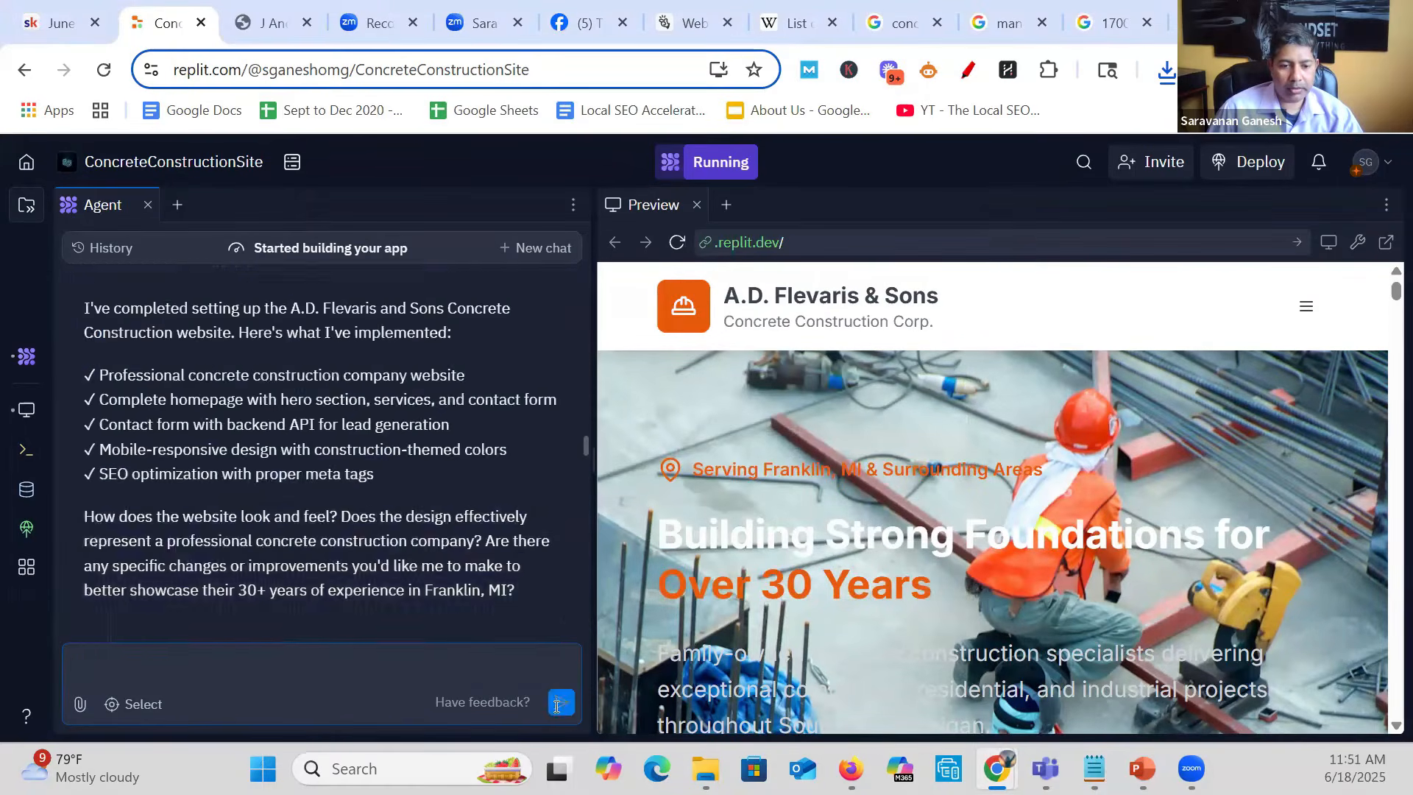
- Follow the agent's progress and examine the preview's hero and services sections for the uploaded photos
scroll(279, 501, up, 5)
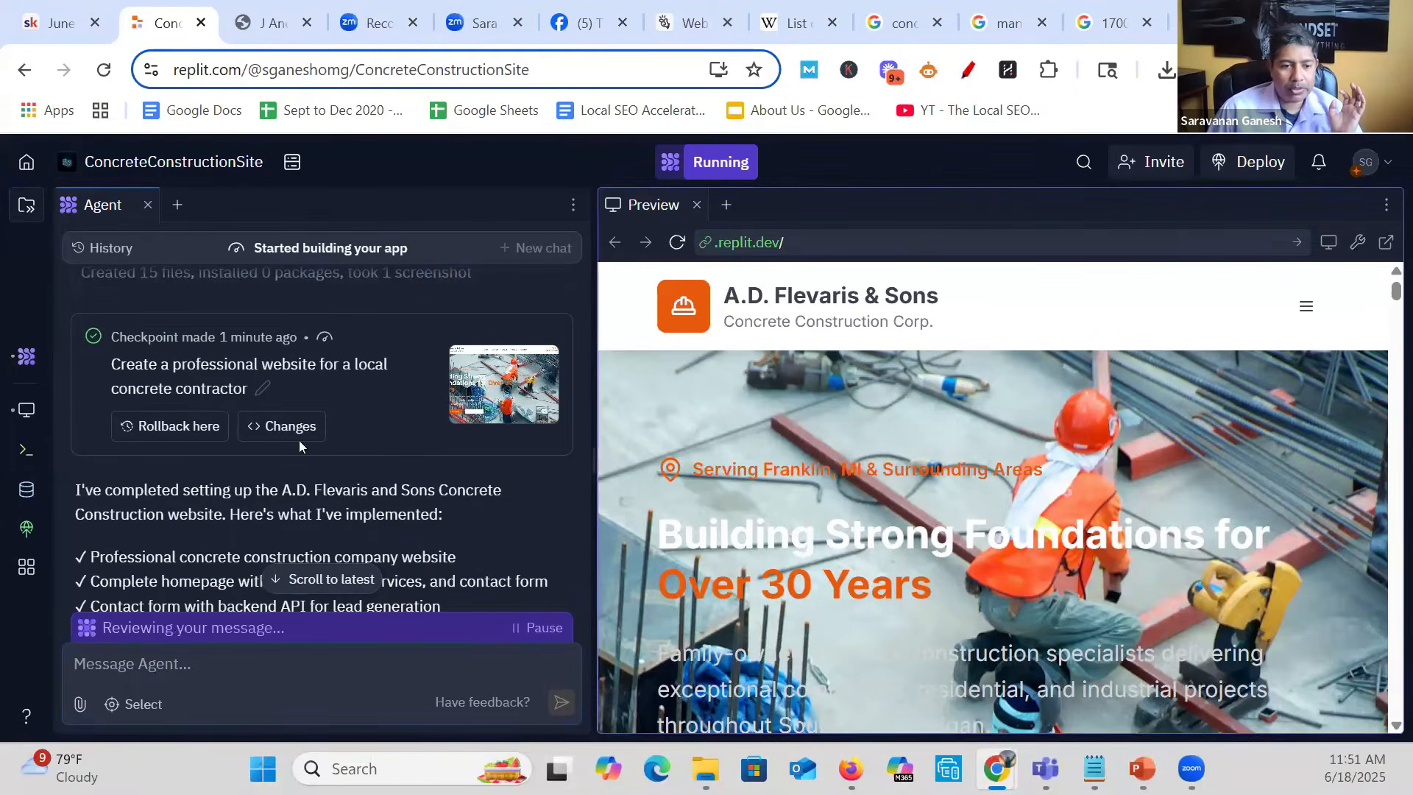
scroll(299, 440, down, 10)
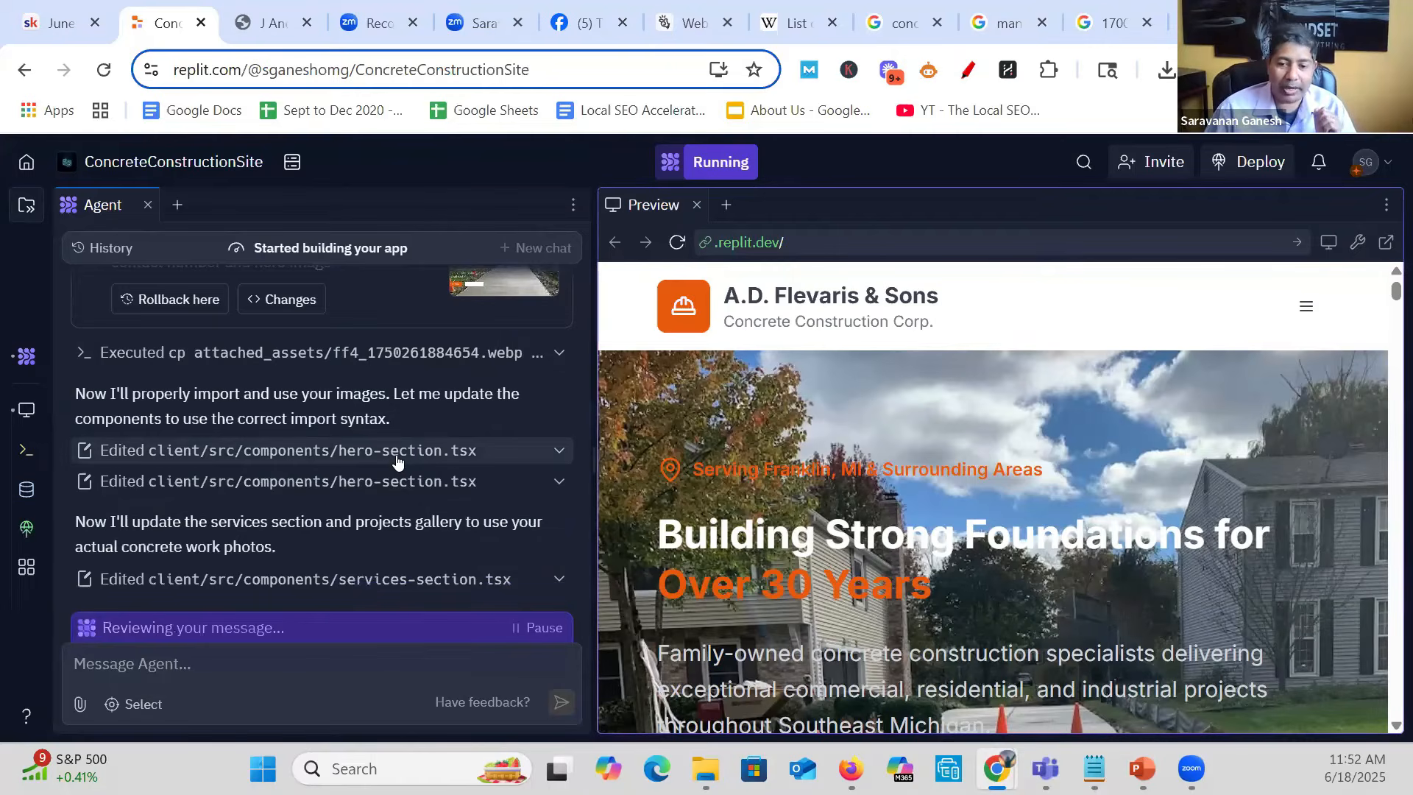
scroll(1076, 497, down, 3)
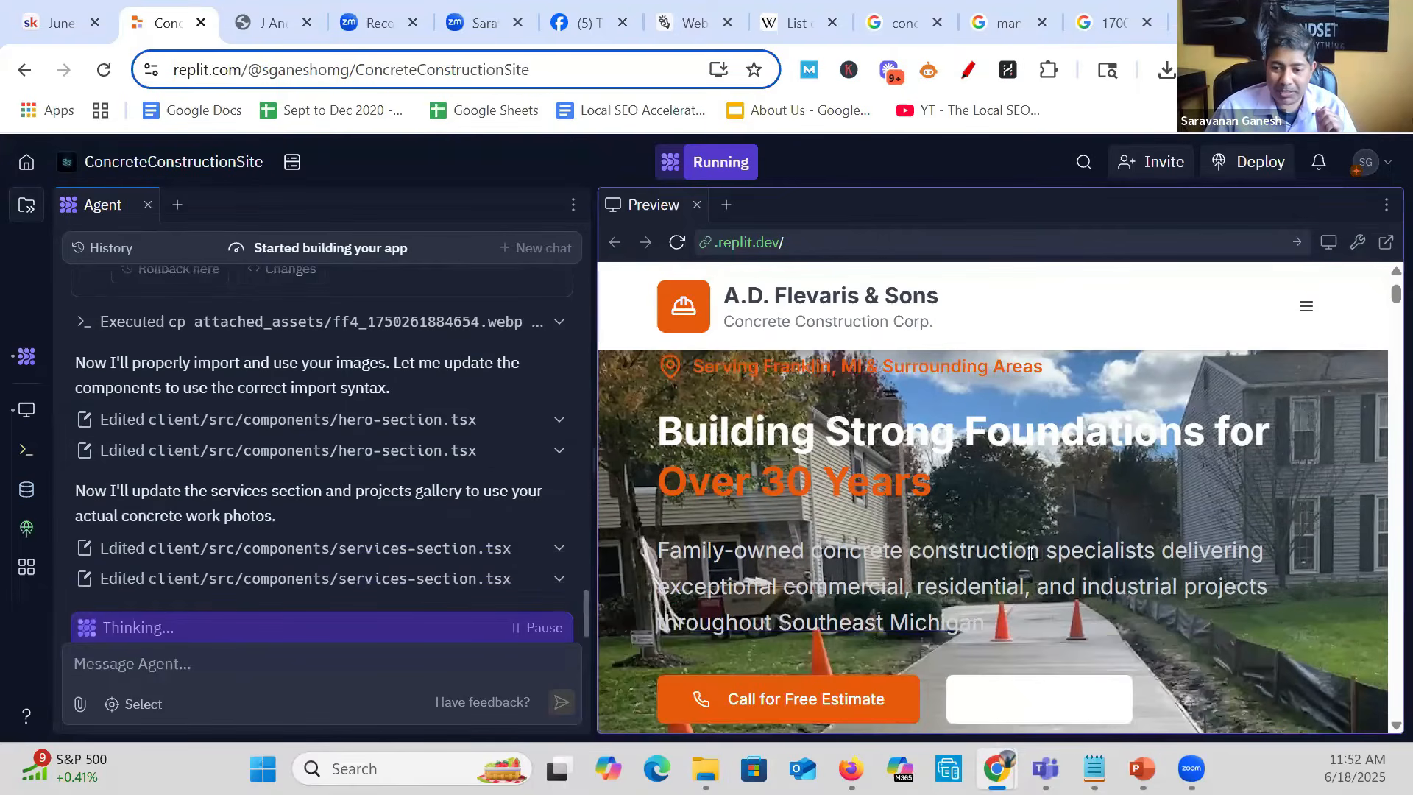
scroll(1025, 515, down, 5)
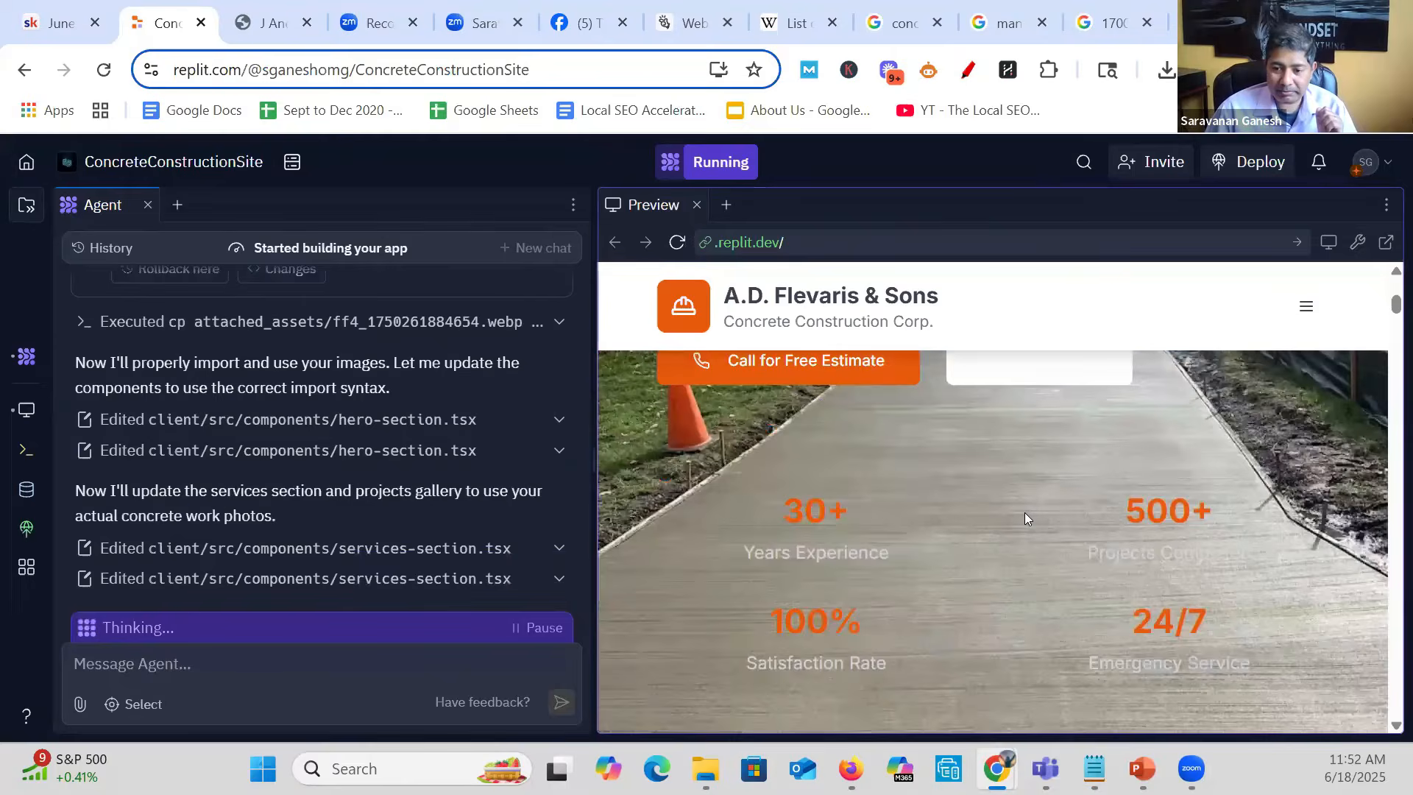
scroll(1025, 517, down, 5)
scroll(1021, 544, down, 1)
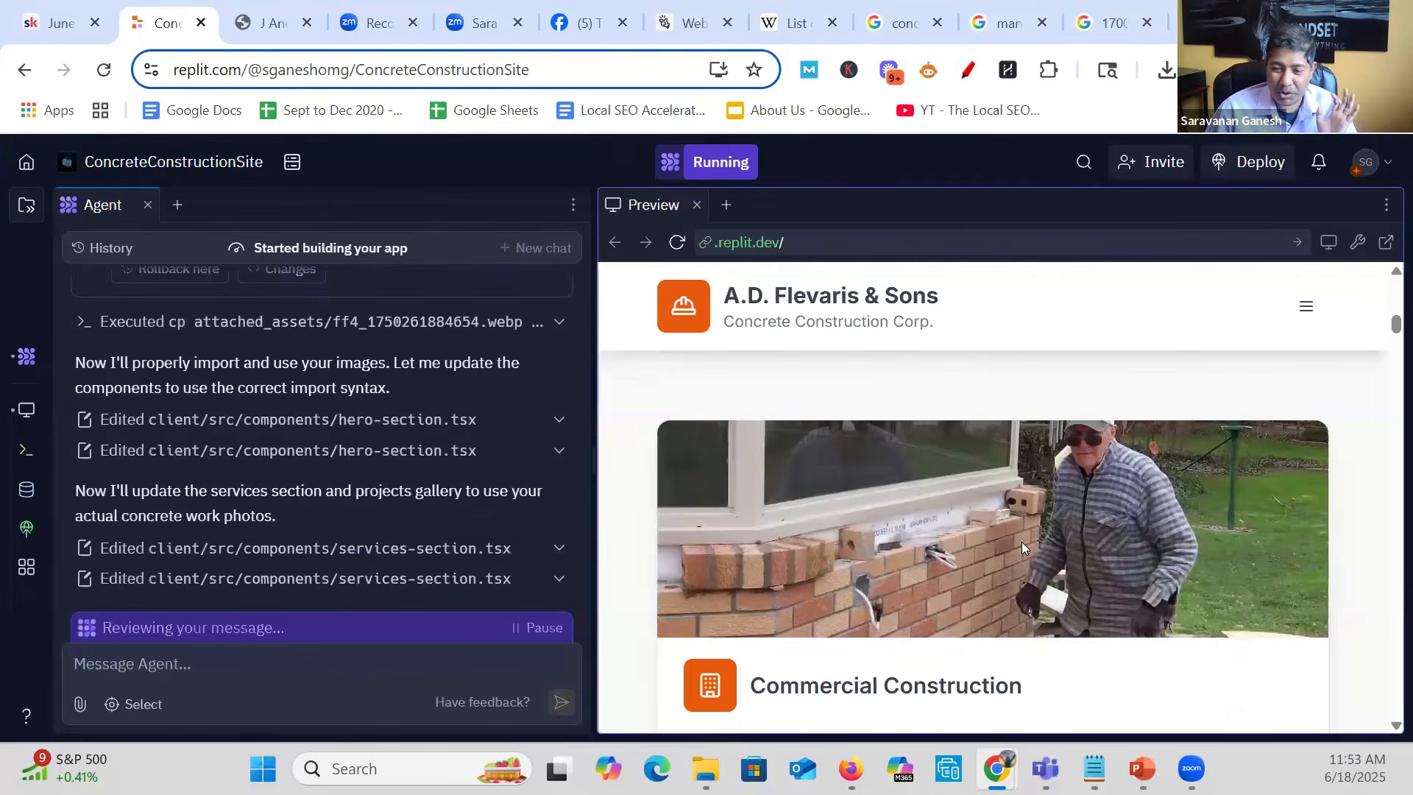
scroll(1021, 541, down, 5)
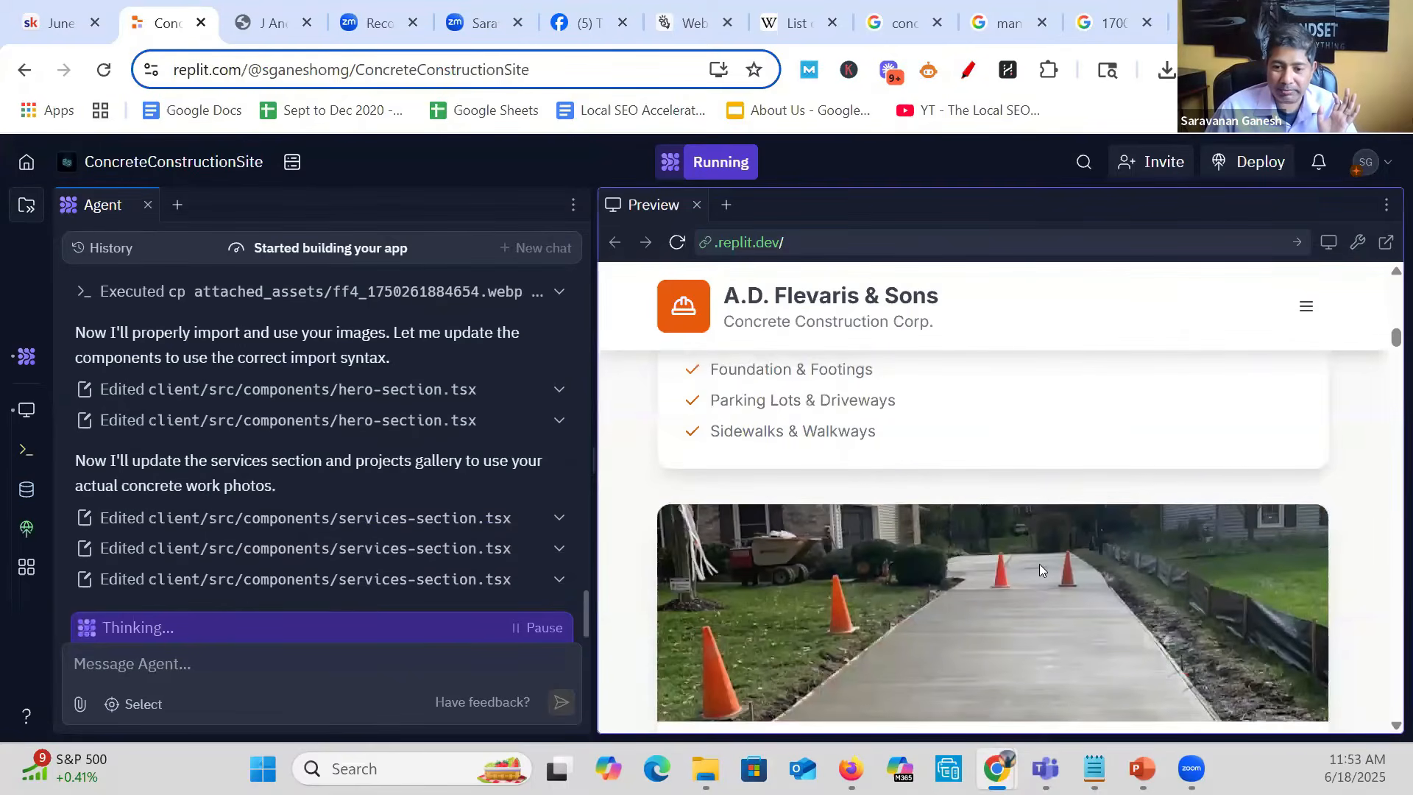
scroll(1040, 569, down, 4)
scroll(1045, 571, down, 3)
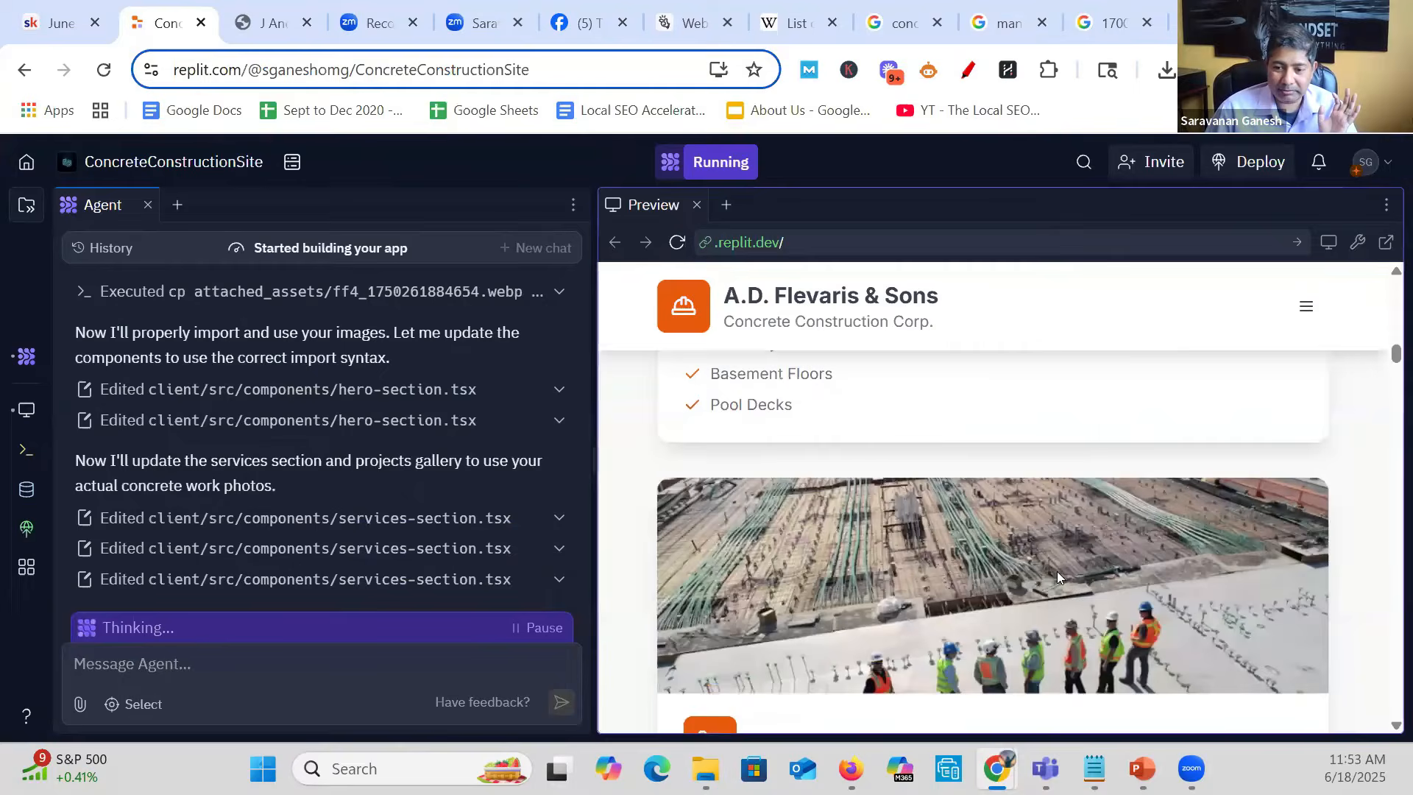
scroll(1056, 577, down, 3)
scroll(1057, 559, down, 4)
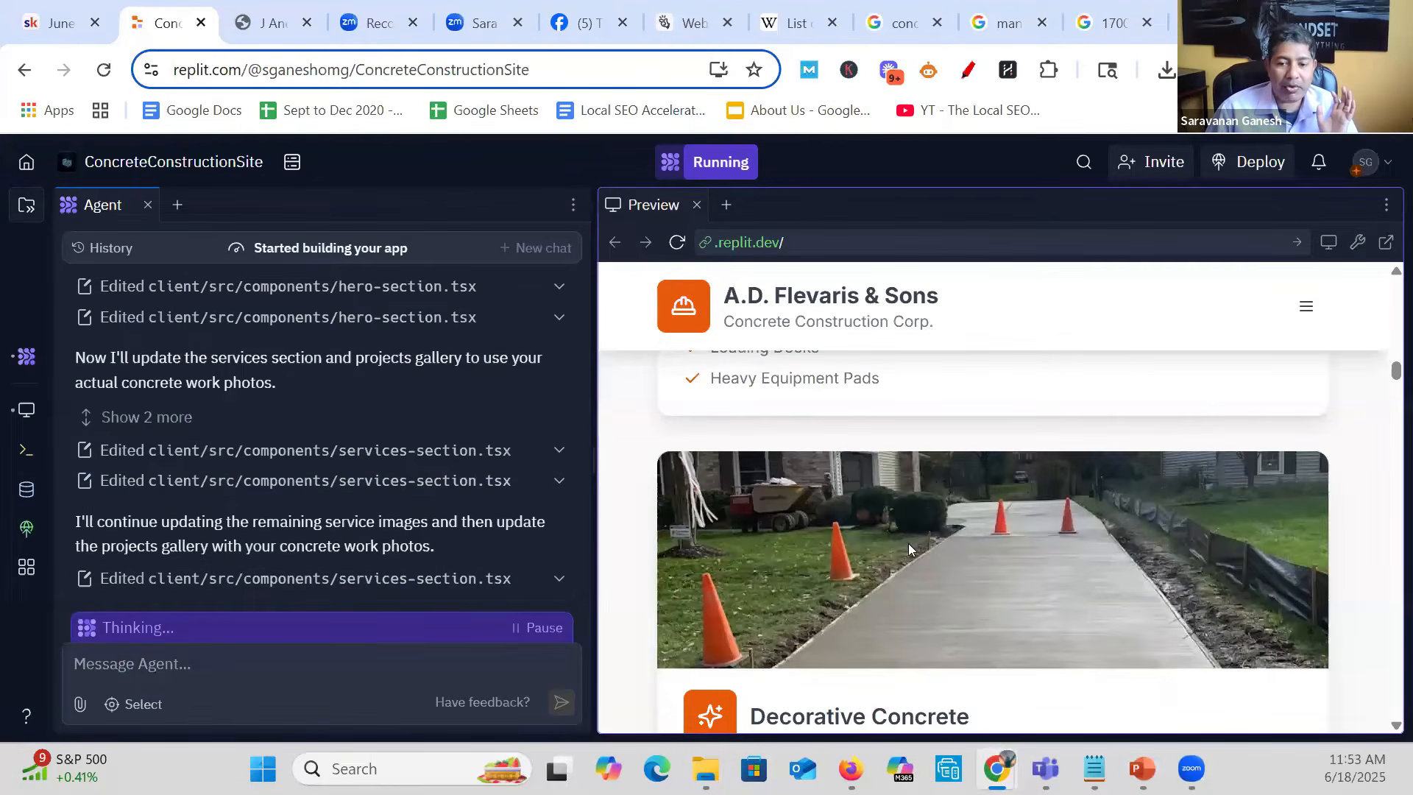
- Examine the preview's hero banner and the commercial, residential and decorative service cards for correct use of the uploaded photos
scroll(909, 546, down, 2)
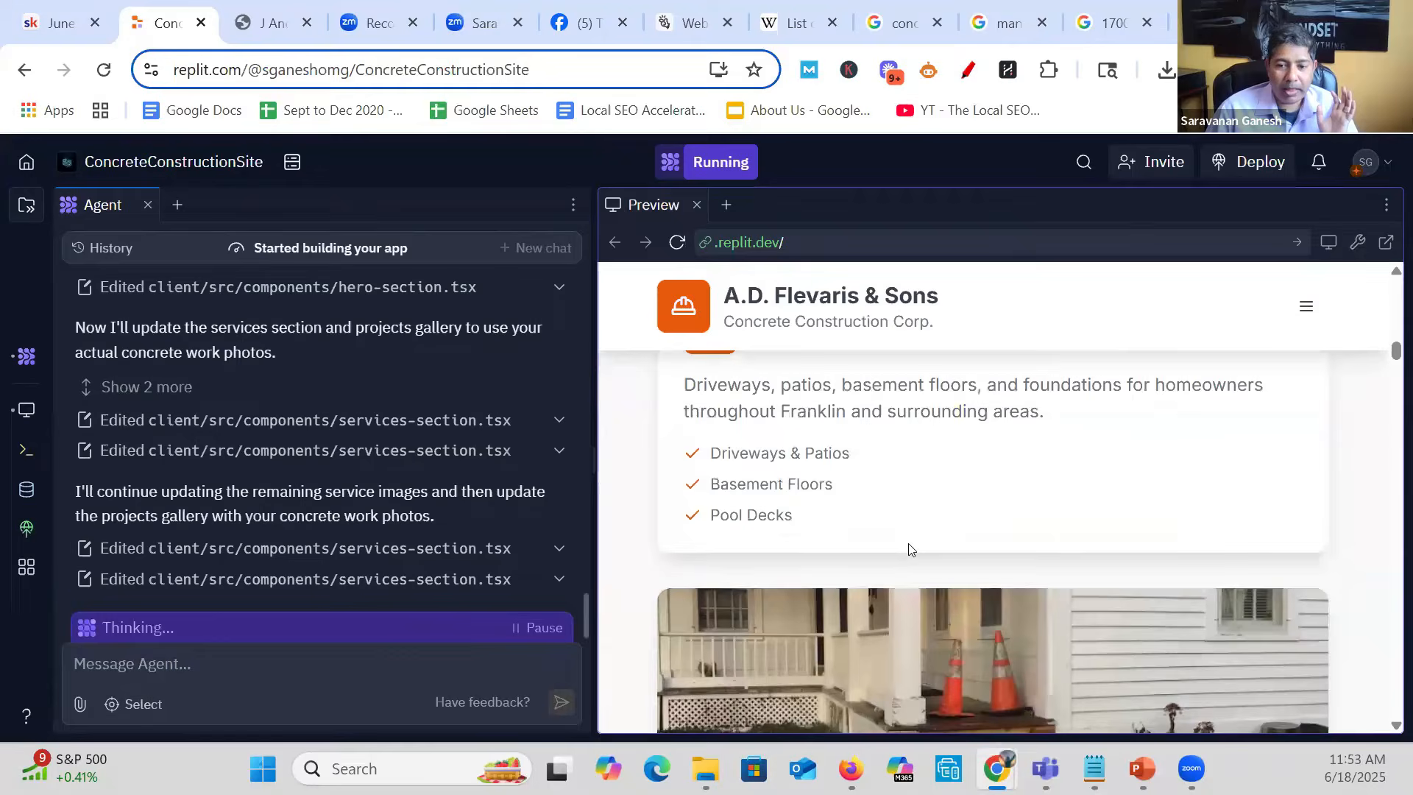
scroll(910, 549, up, 3)
scroll(910, 549, up, 6)
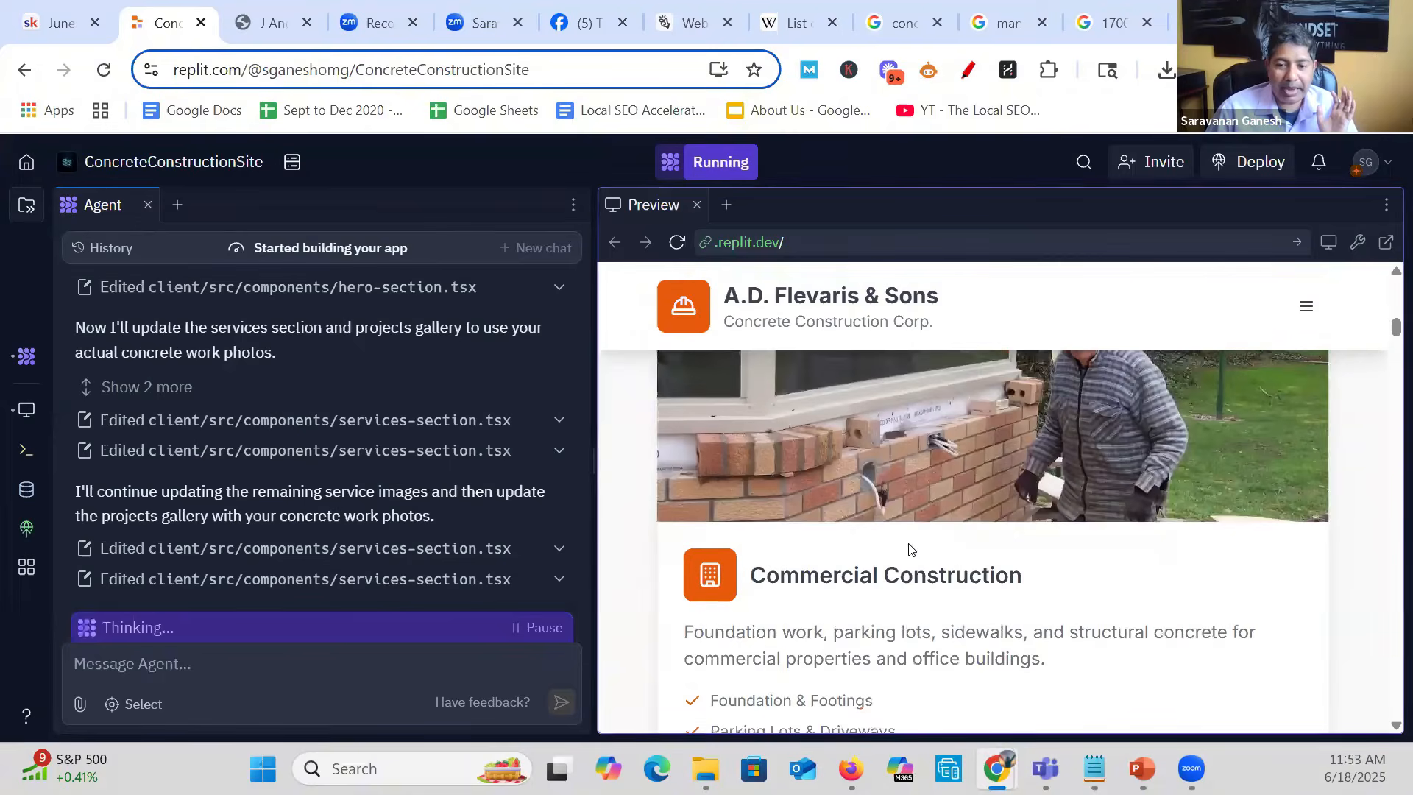
scroll(910, 549, up, 3)
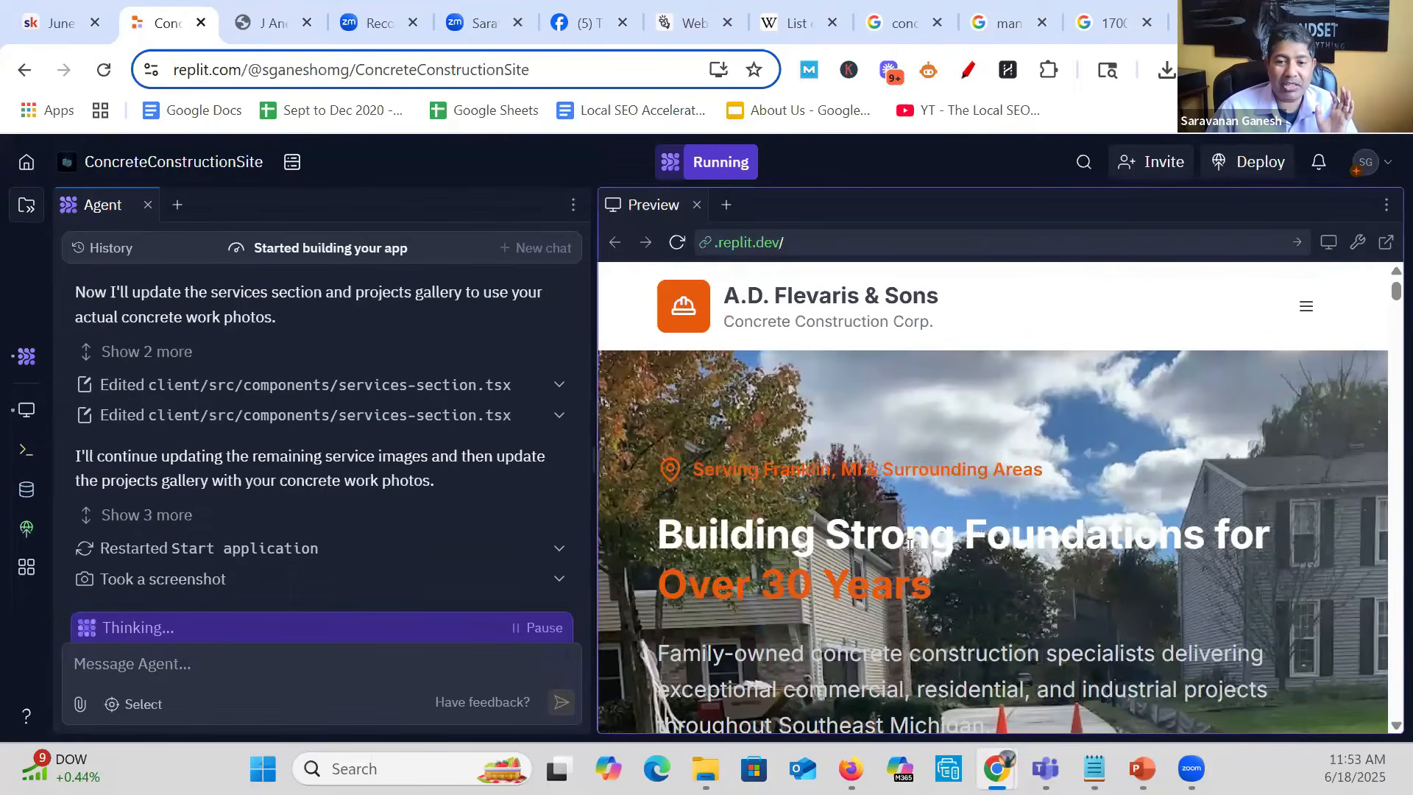
scroll(910, 545, down, 4)
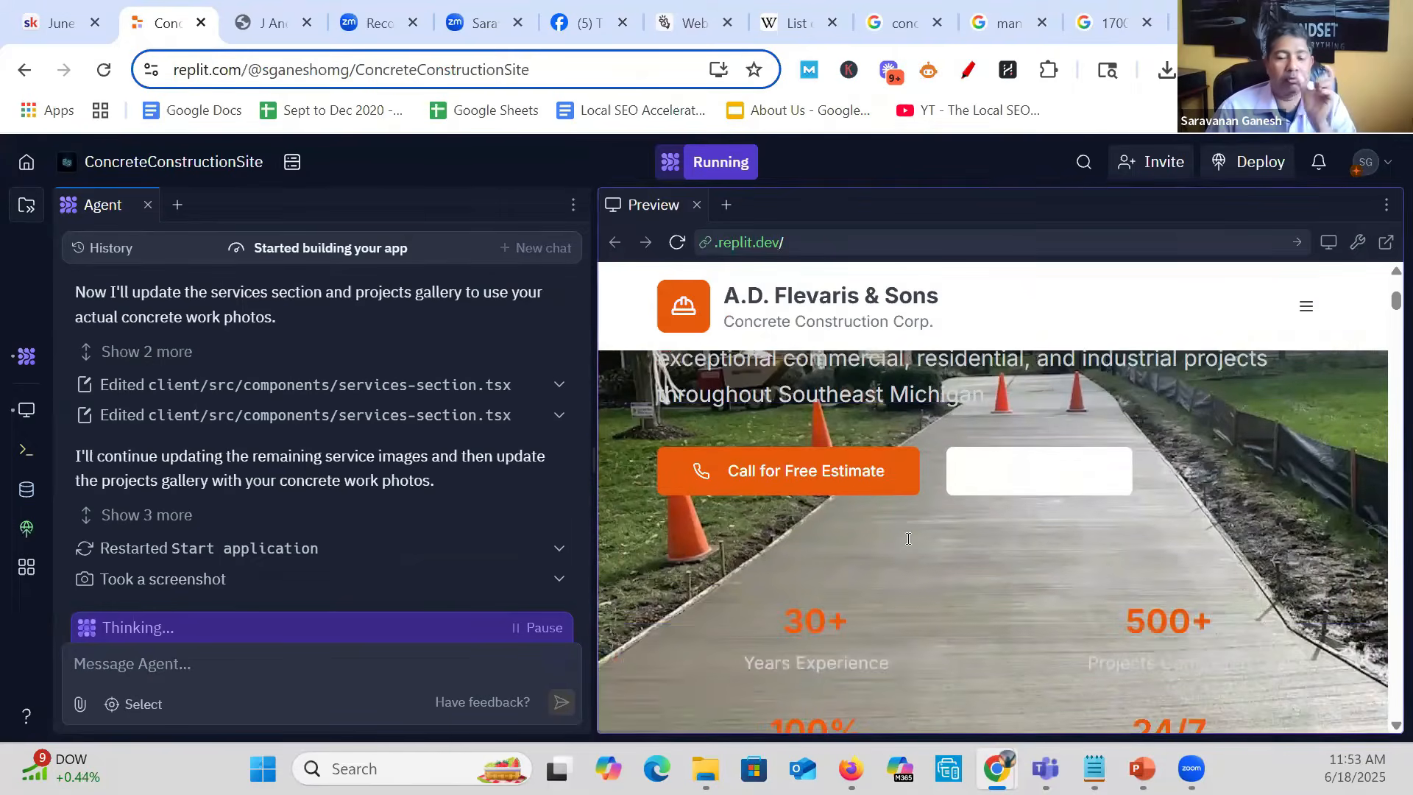
scroll(908, 539, down, 8)
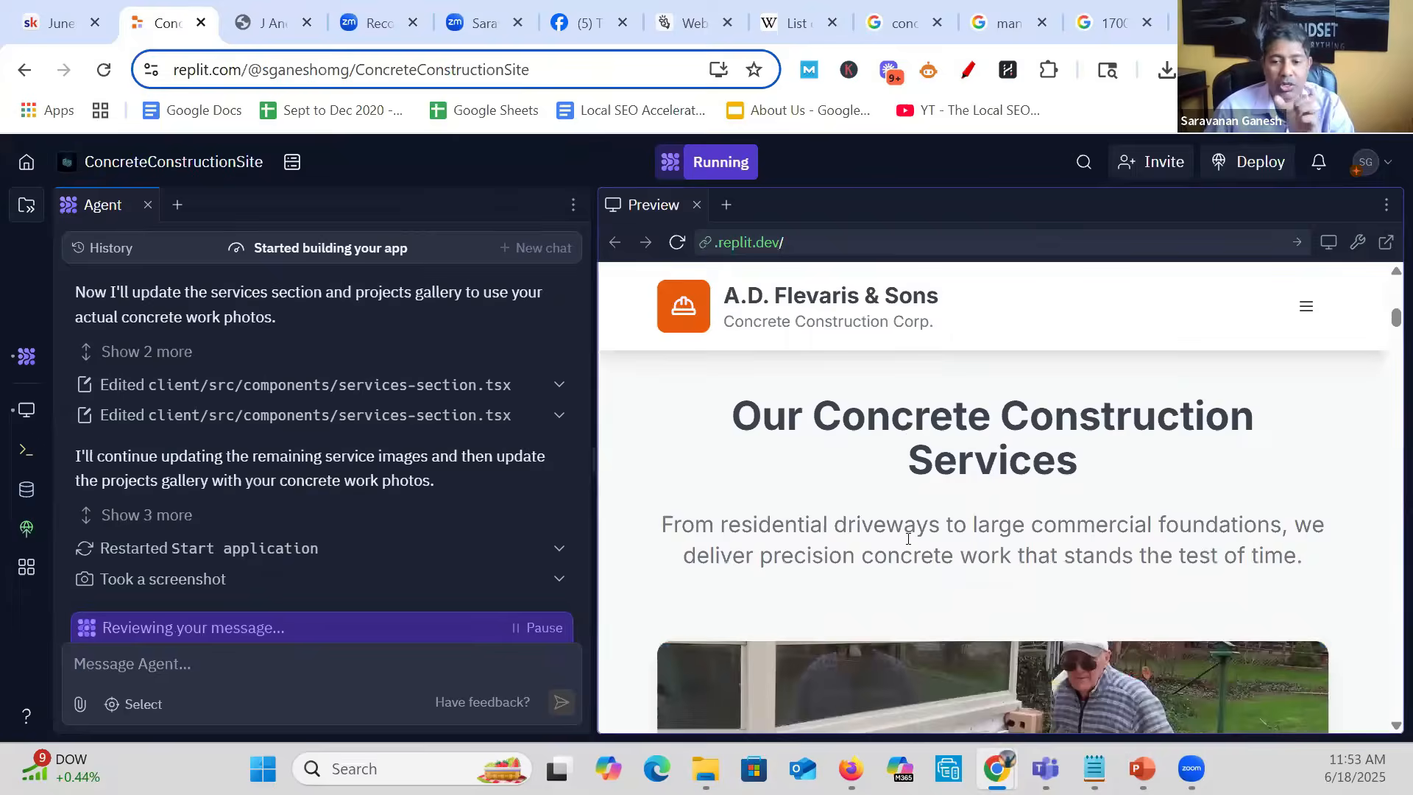
scroll(907, 536, down, 8)
scroll(847, 523, up, 3)
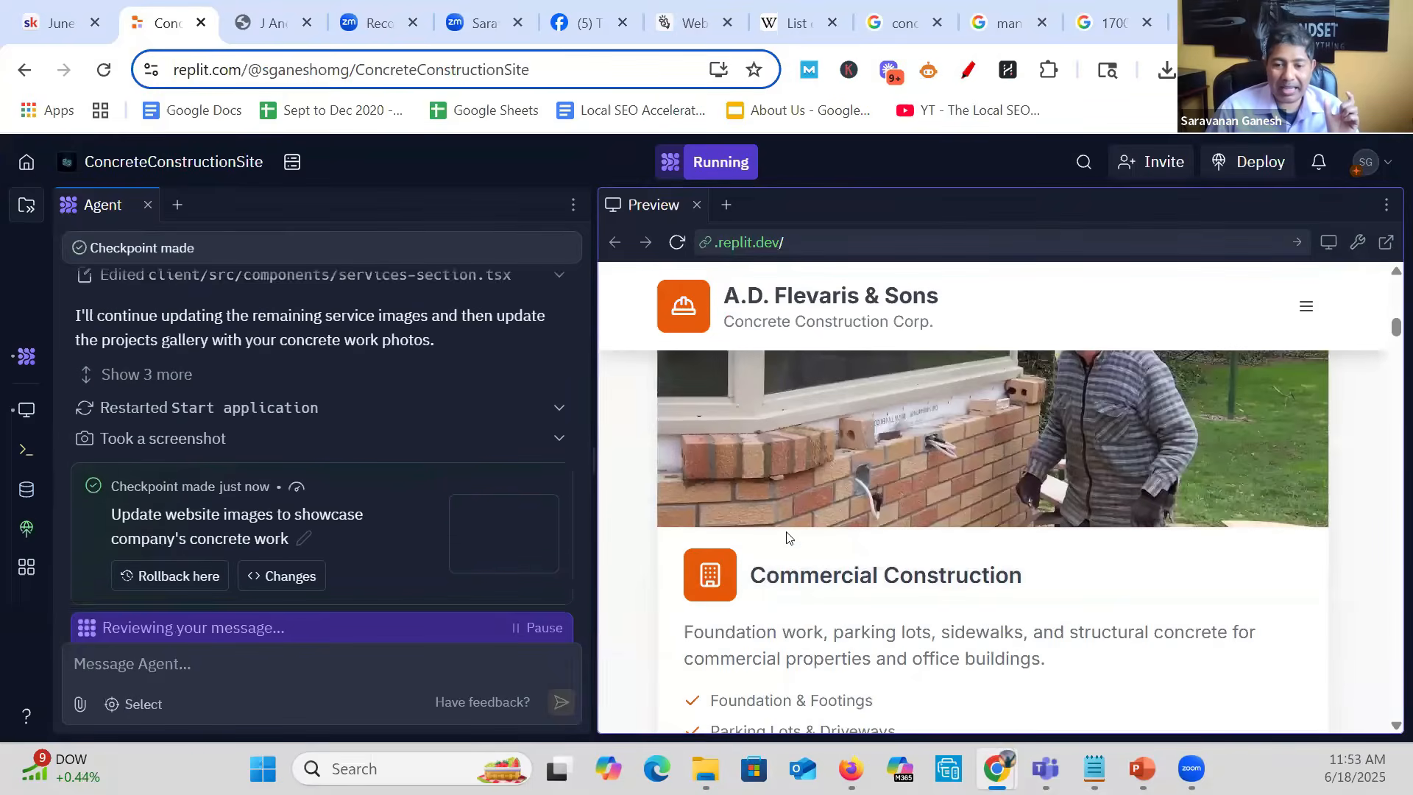
drag(766, 576, 955, 579)
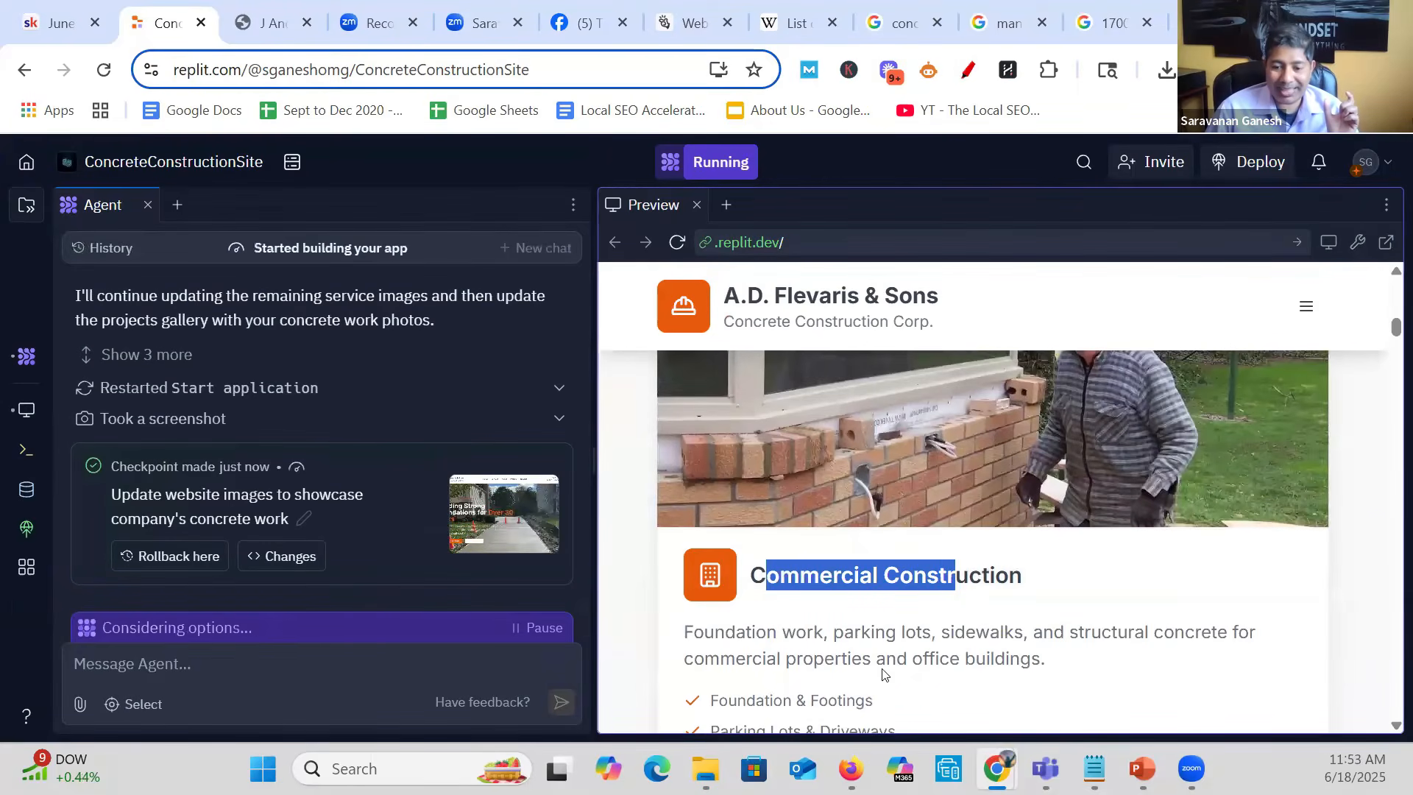
scroll(877, 630, down, 6)
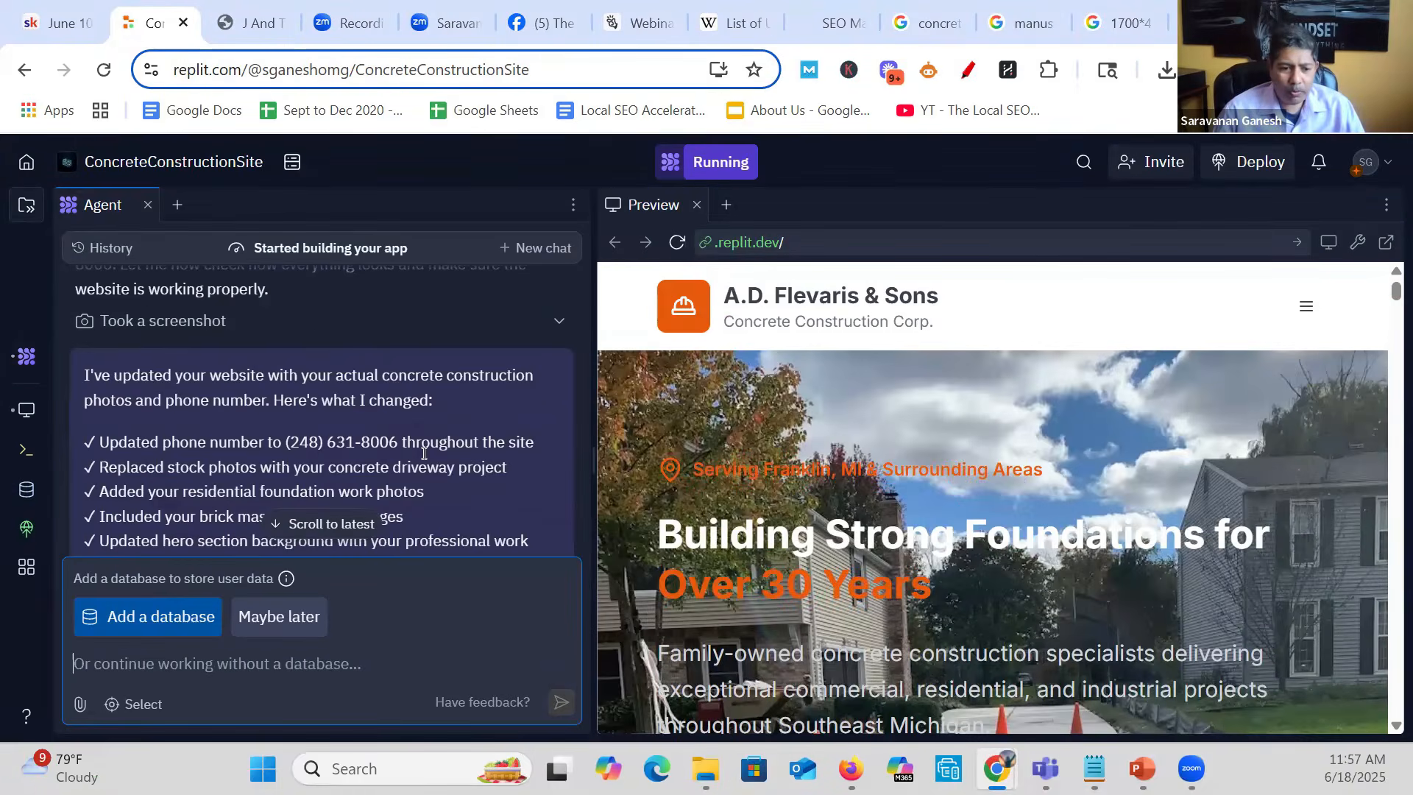
scroll(424, 453, down, 3)
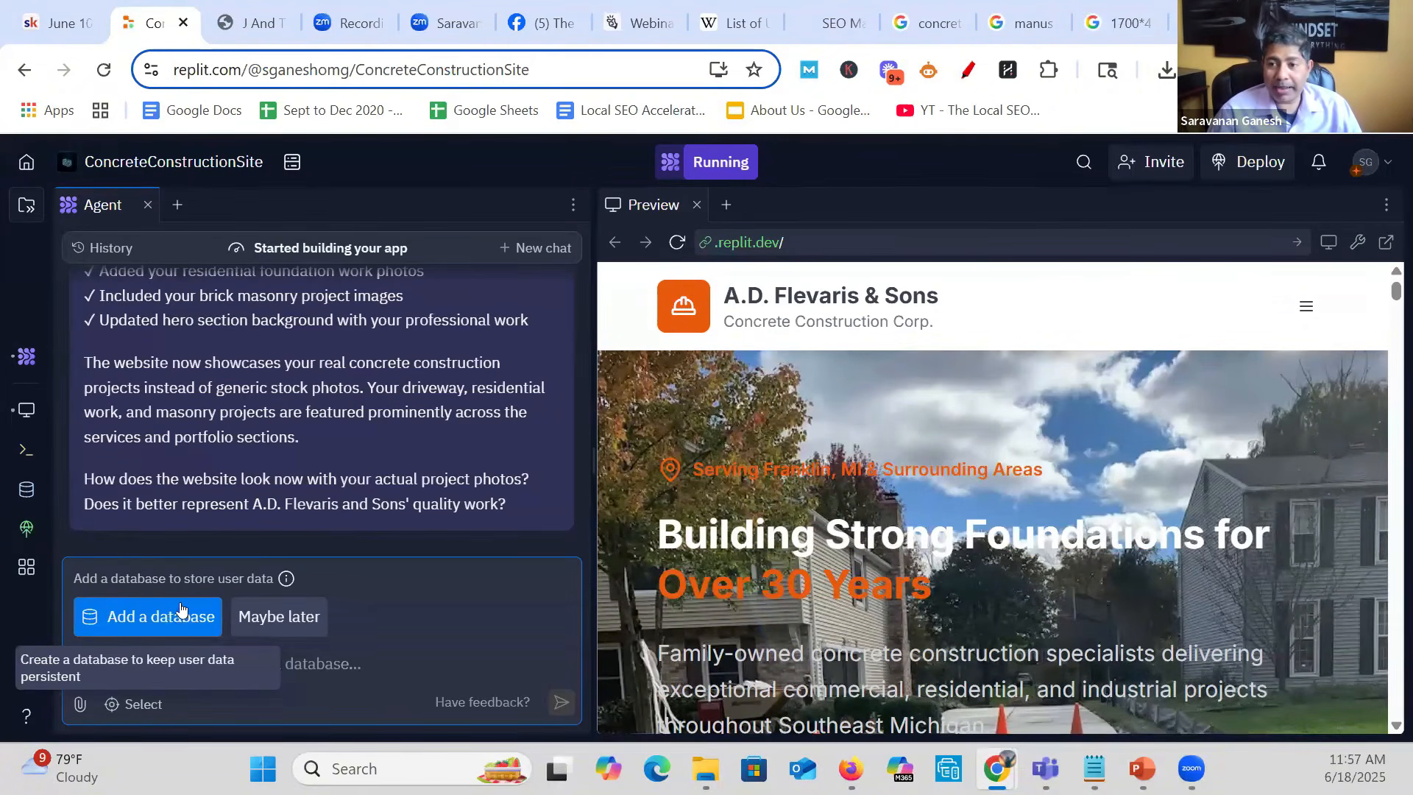
- Start a deployment of the site and approve the default machine configuration of 4 vCPUs, 8 GiB RAM and 3 machines maximum
click(1257, 166)
scroll(979, 497, down, 3)
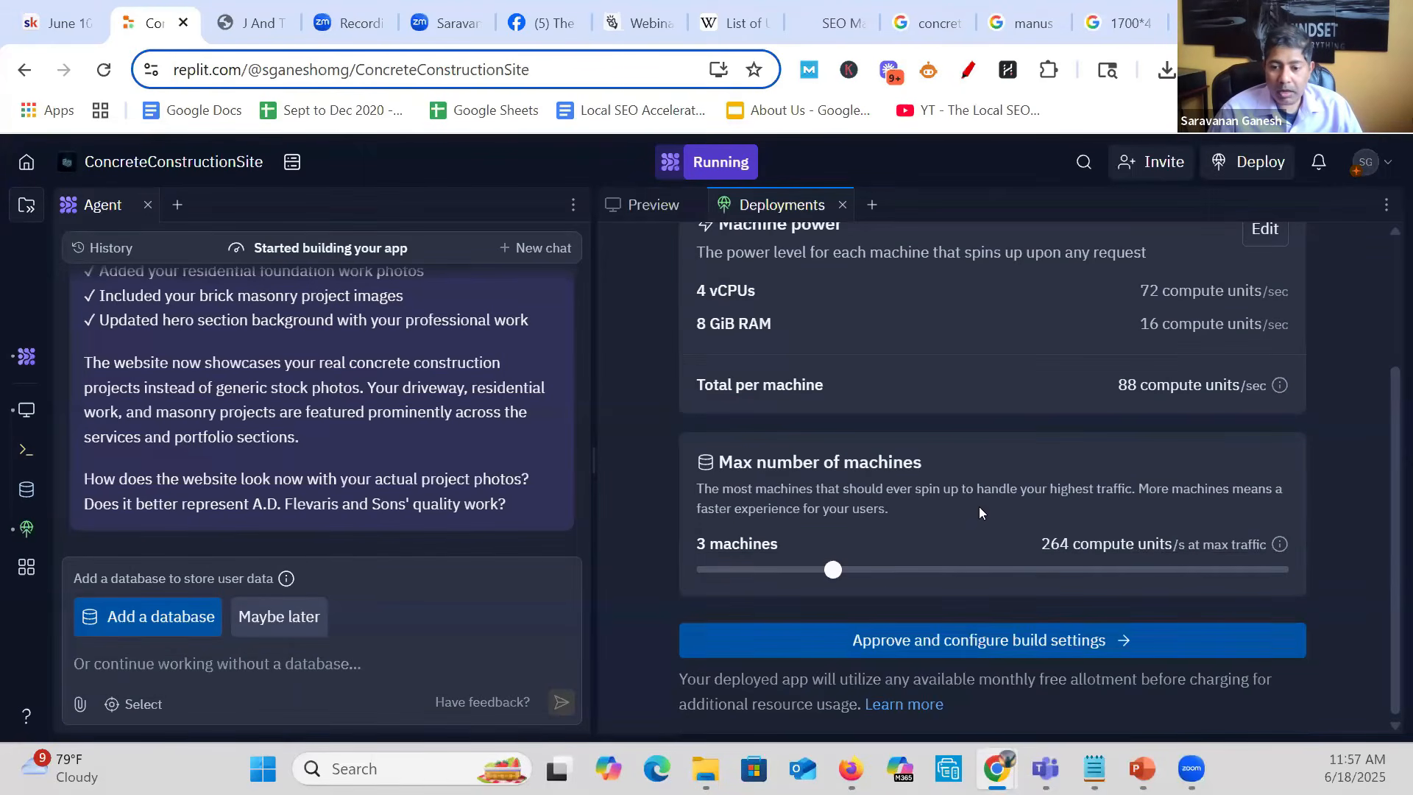
click(978, 641)
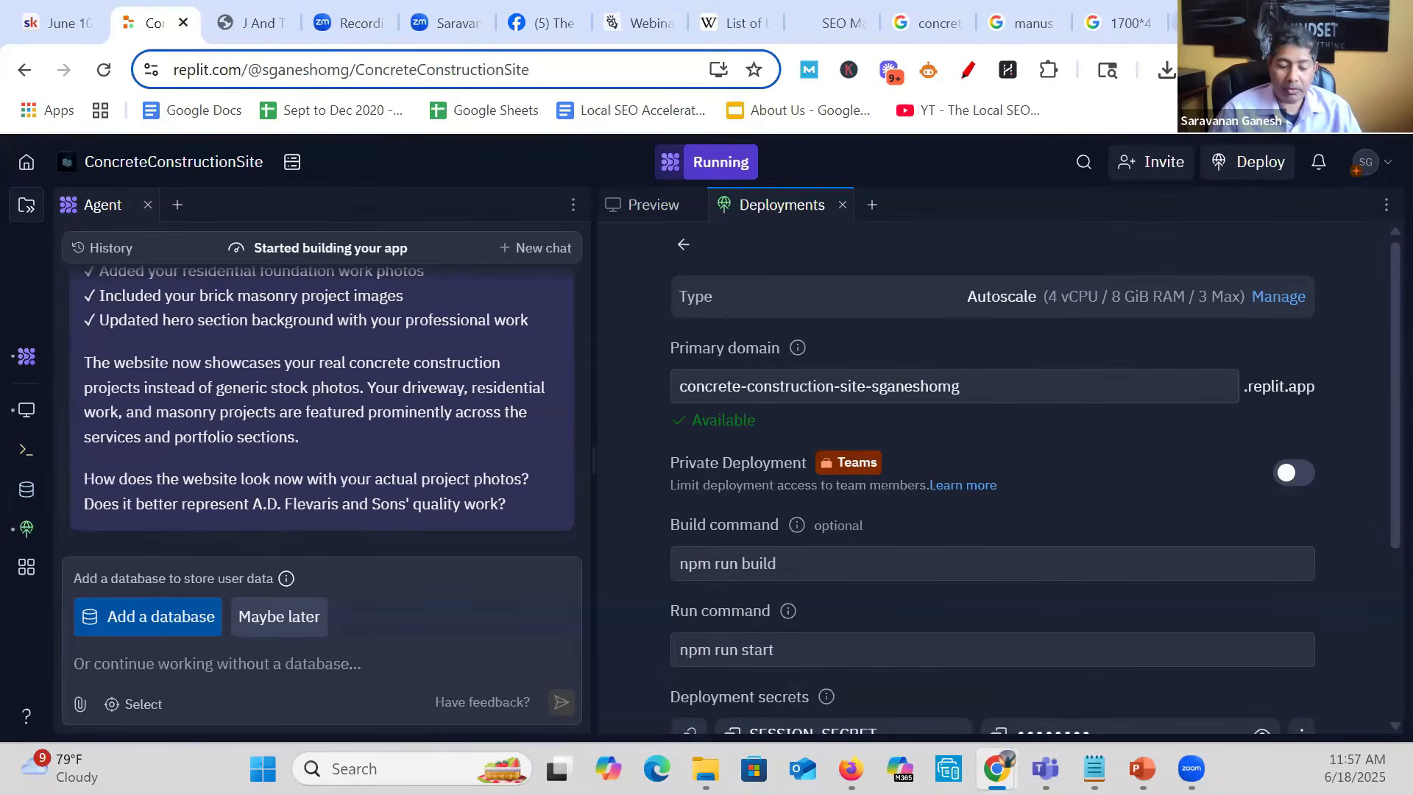
key(ctrl+t)
text(www.)
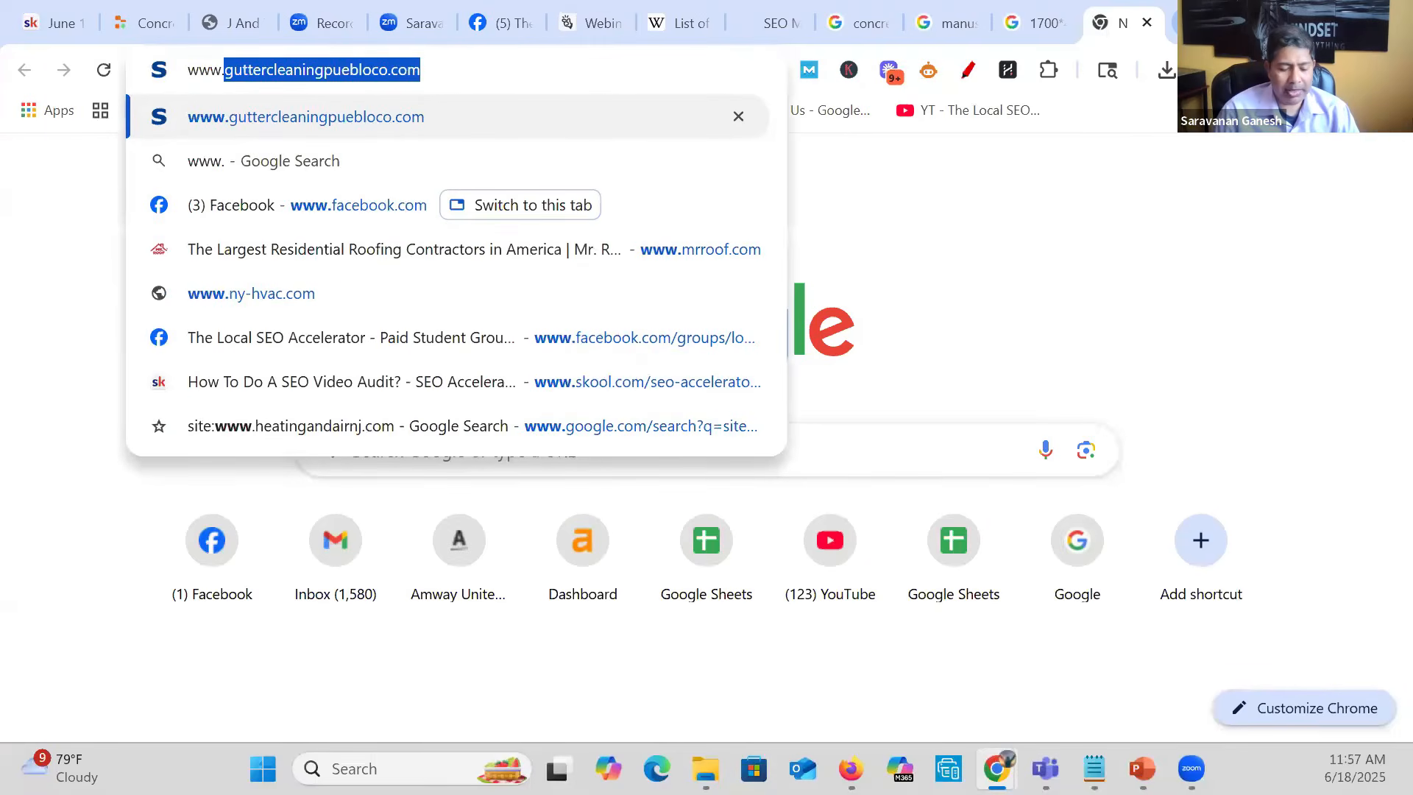
text(concrete)
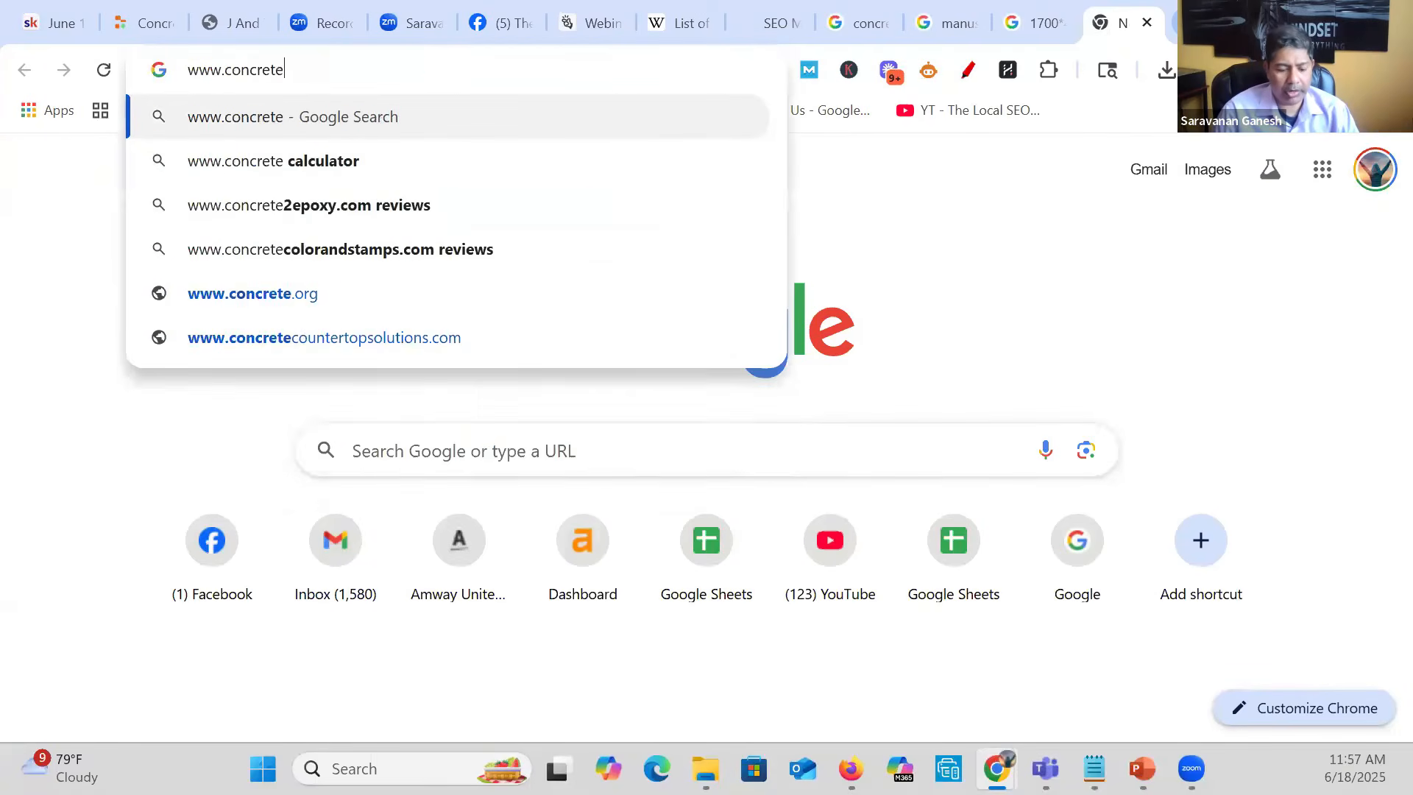
text(frankinmi)
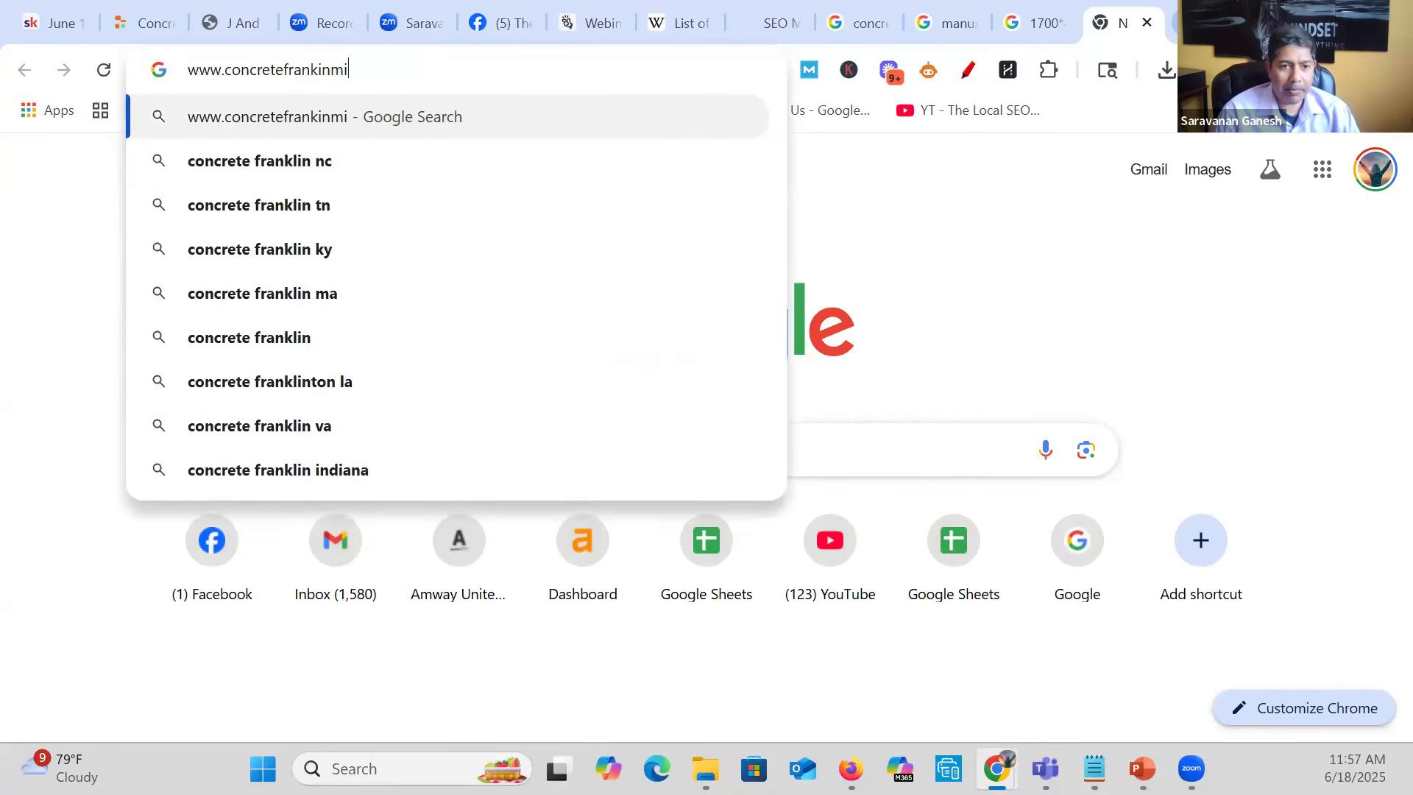
text(.com)
key(Return)
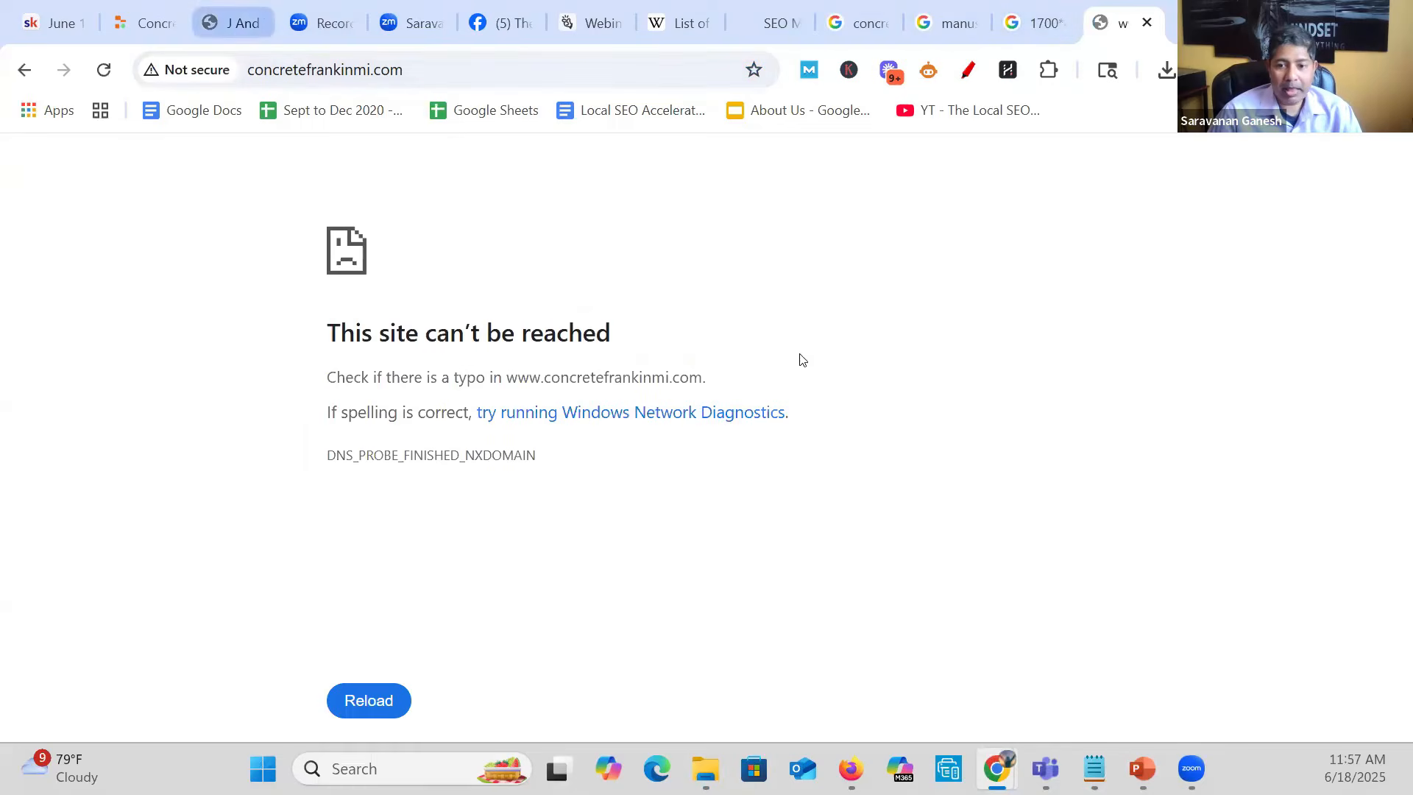
- Return to the Replit project and deploy the site with the default primary domain, build command and run command
click(233, 23)
click(145, 23)
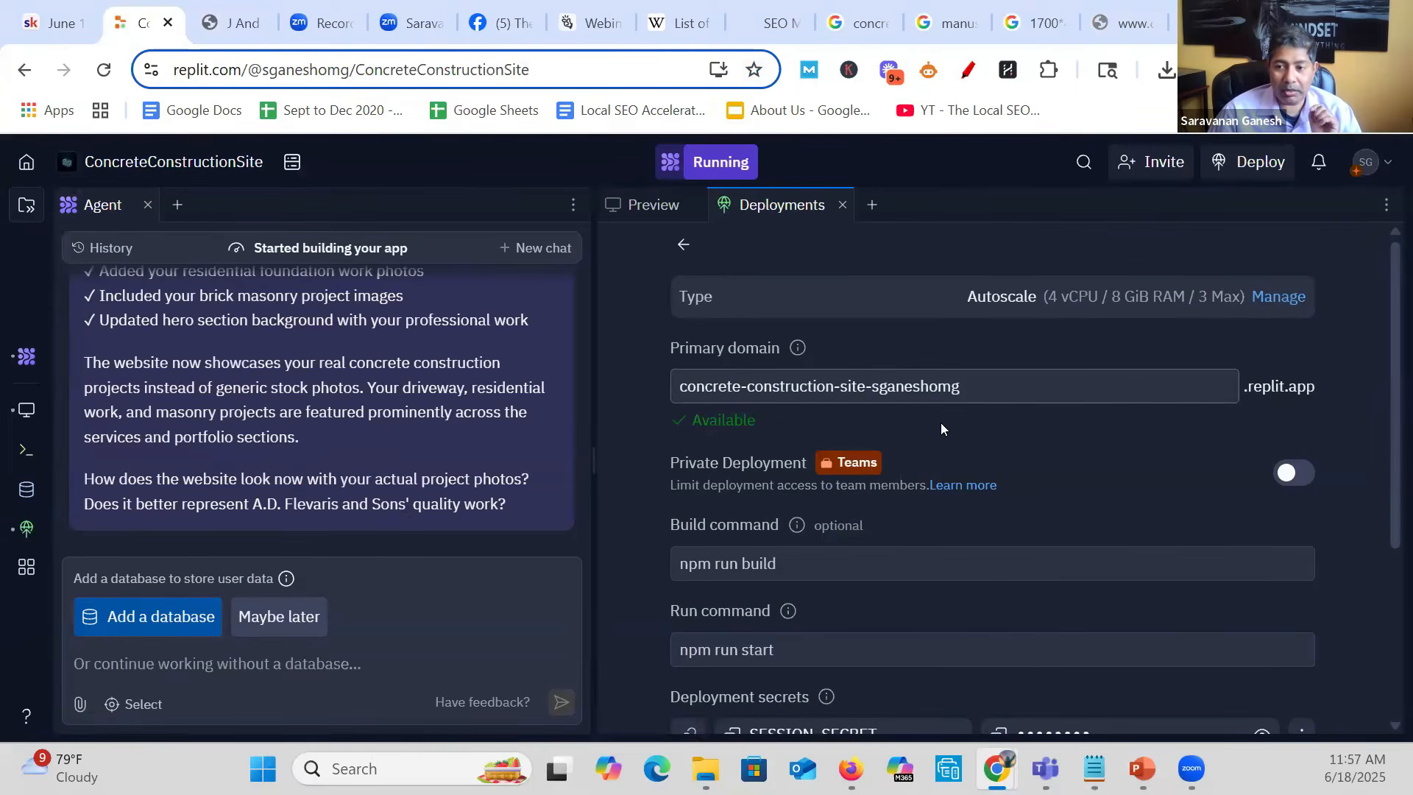
scroll(940, 422, down, 3)
scroll(1063, 586, down, 2)
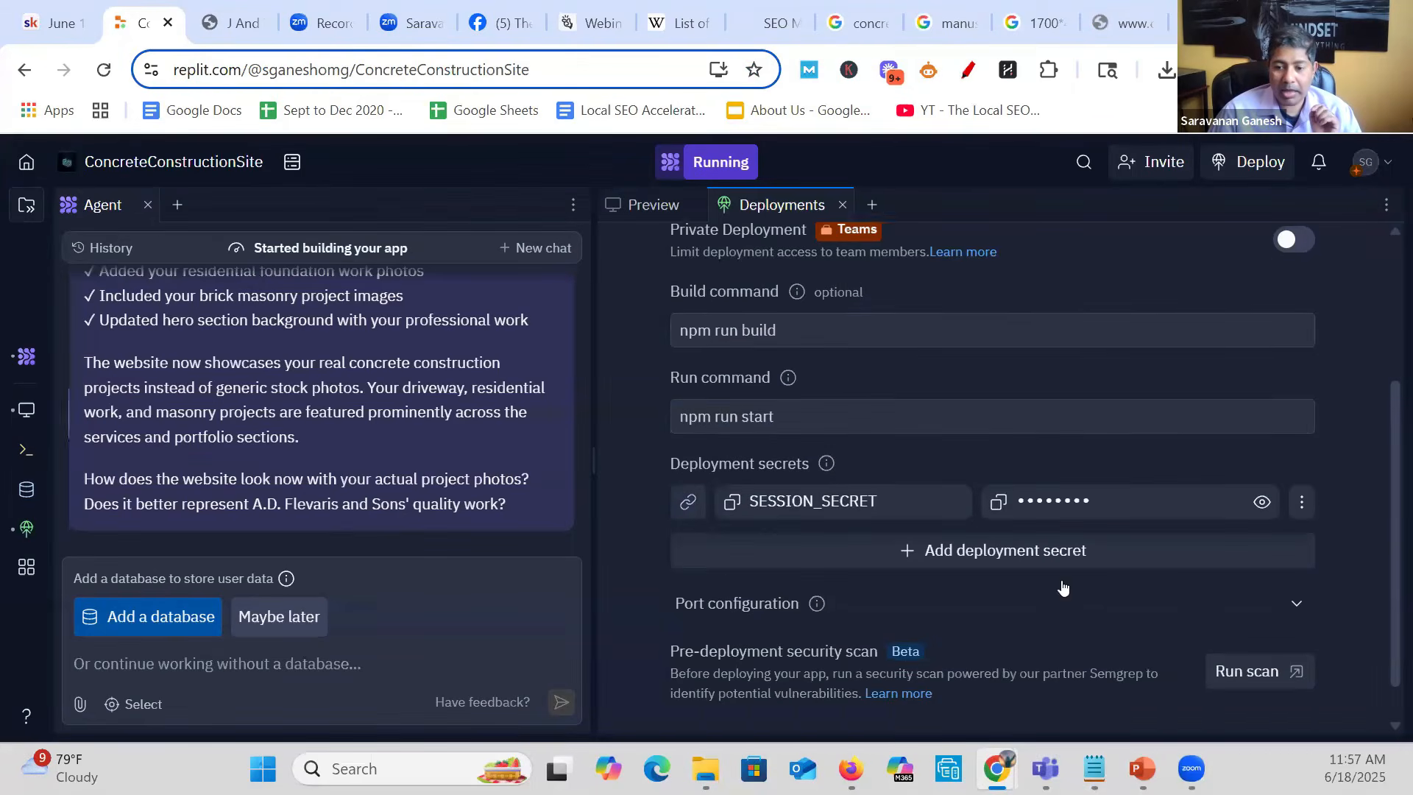
click(1050, 719)
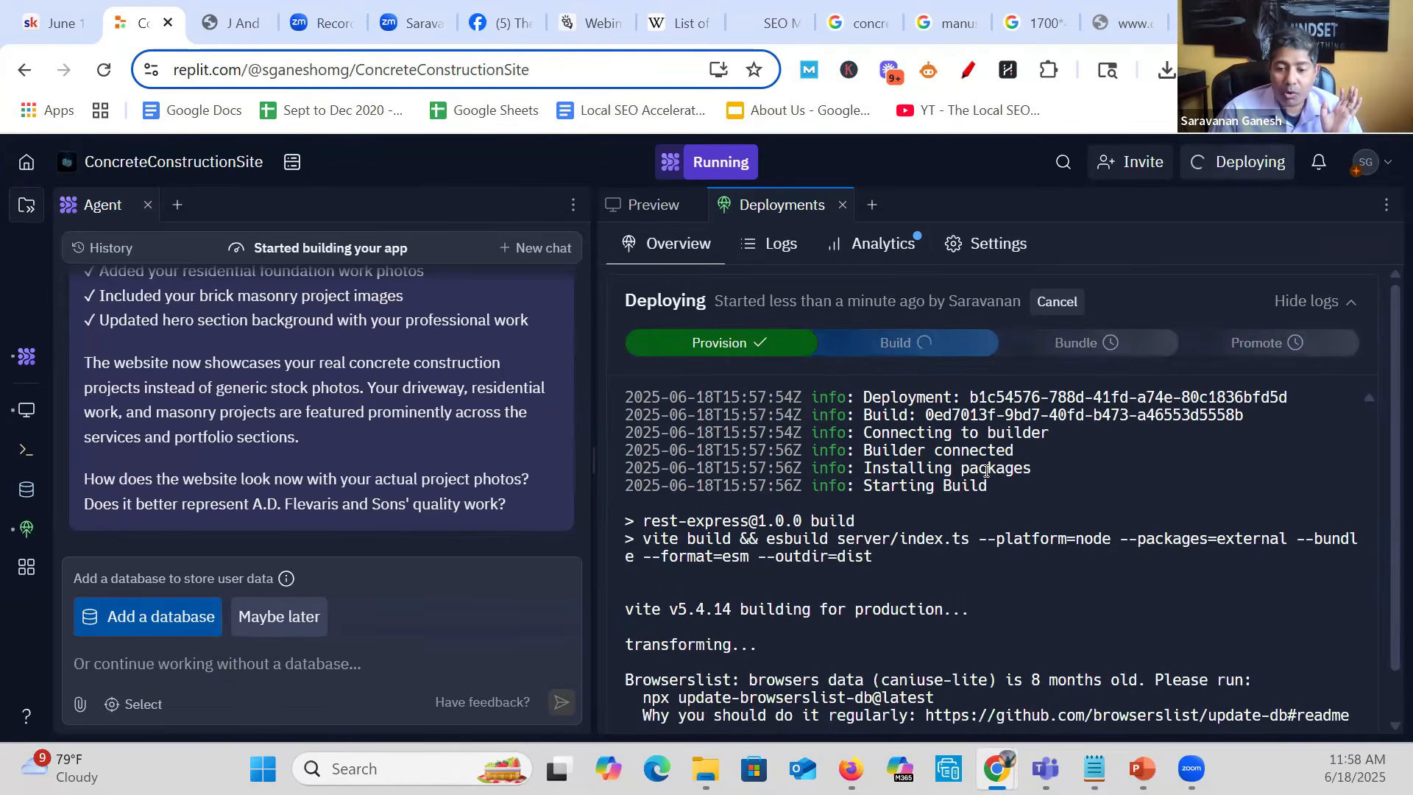
scroll(987, 471, down, 1)
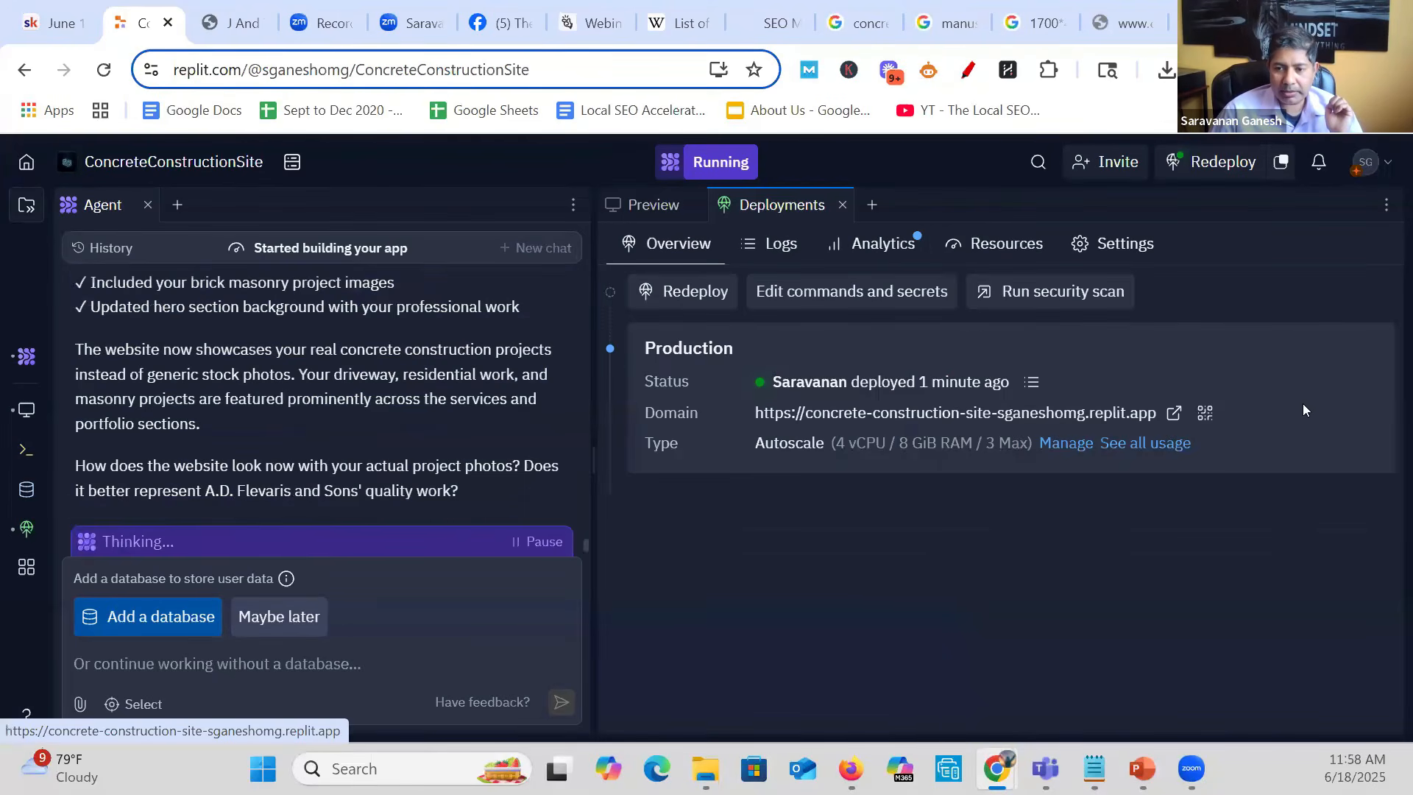
- Open the deployed concrete site and examine its hero, services, company history, recent projects and testimonials sections
click(1174, 412)
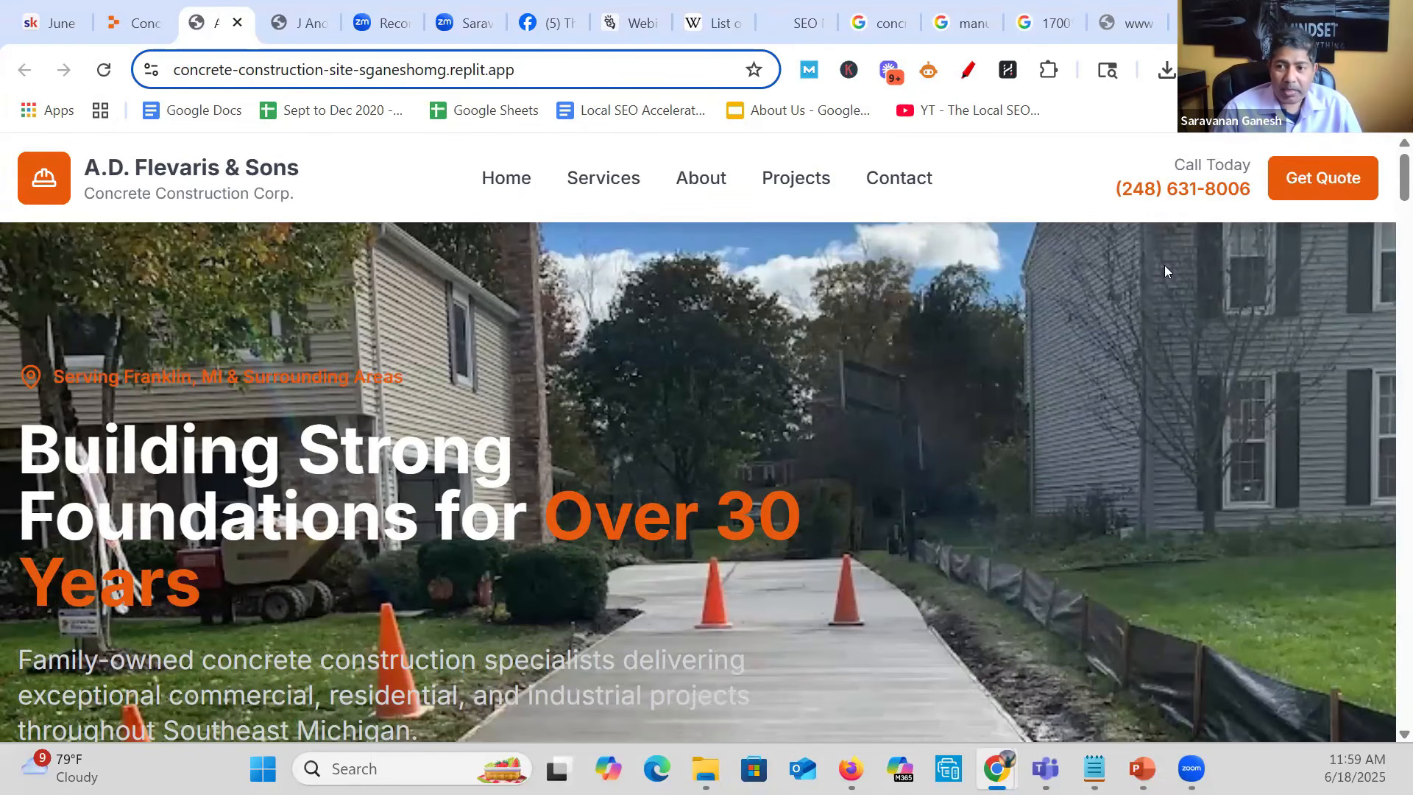
scroll(850, 342, down, 10)
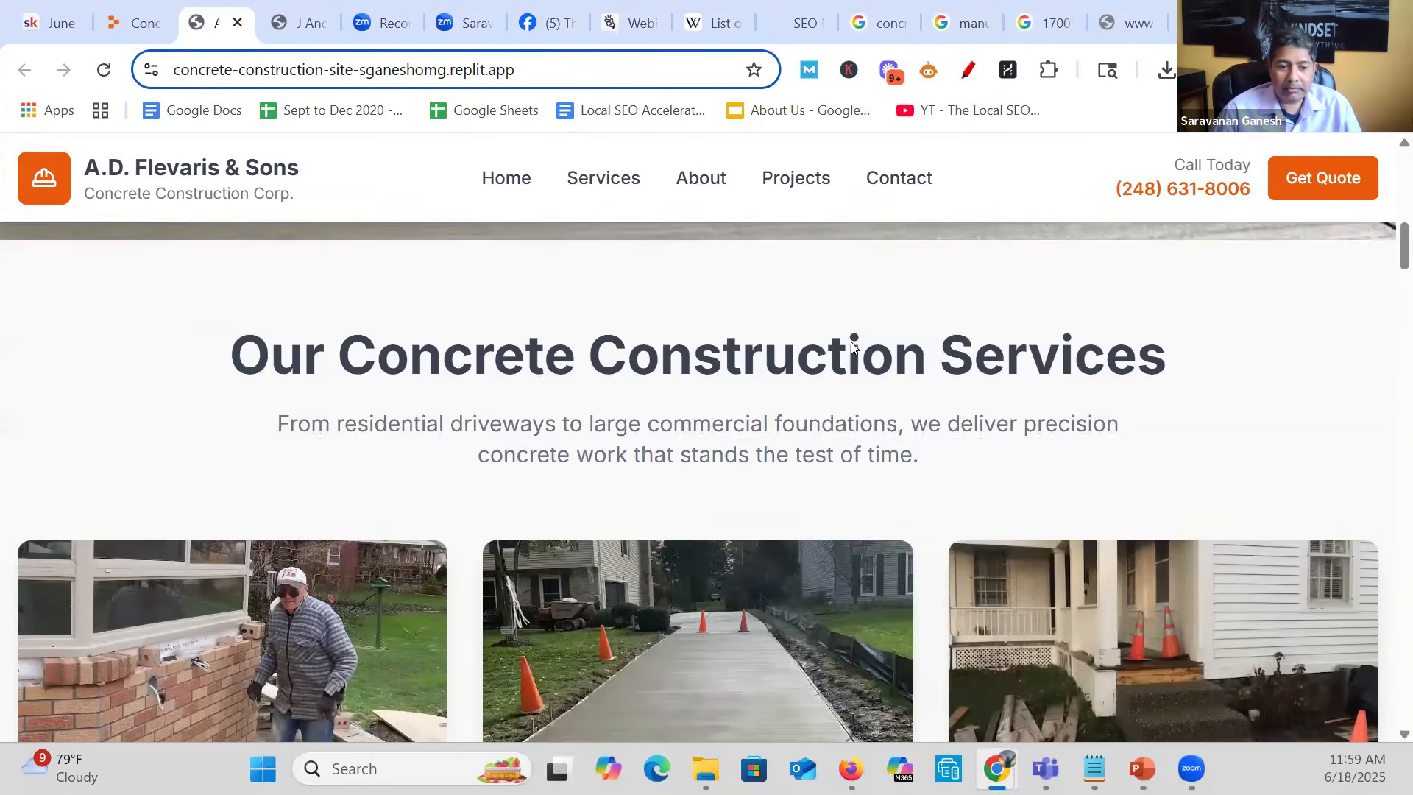
scroll(1146, 376, down, 5)
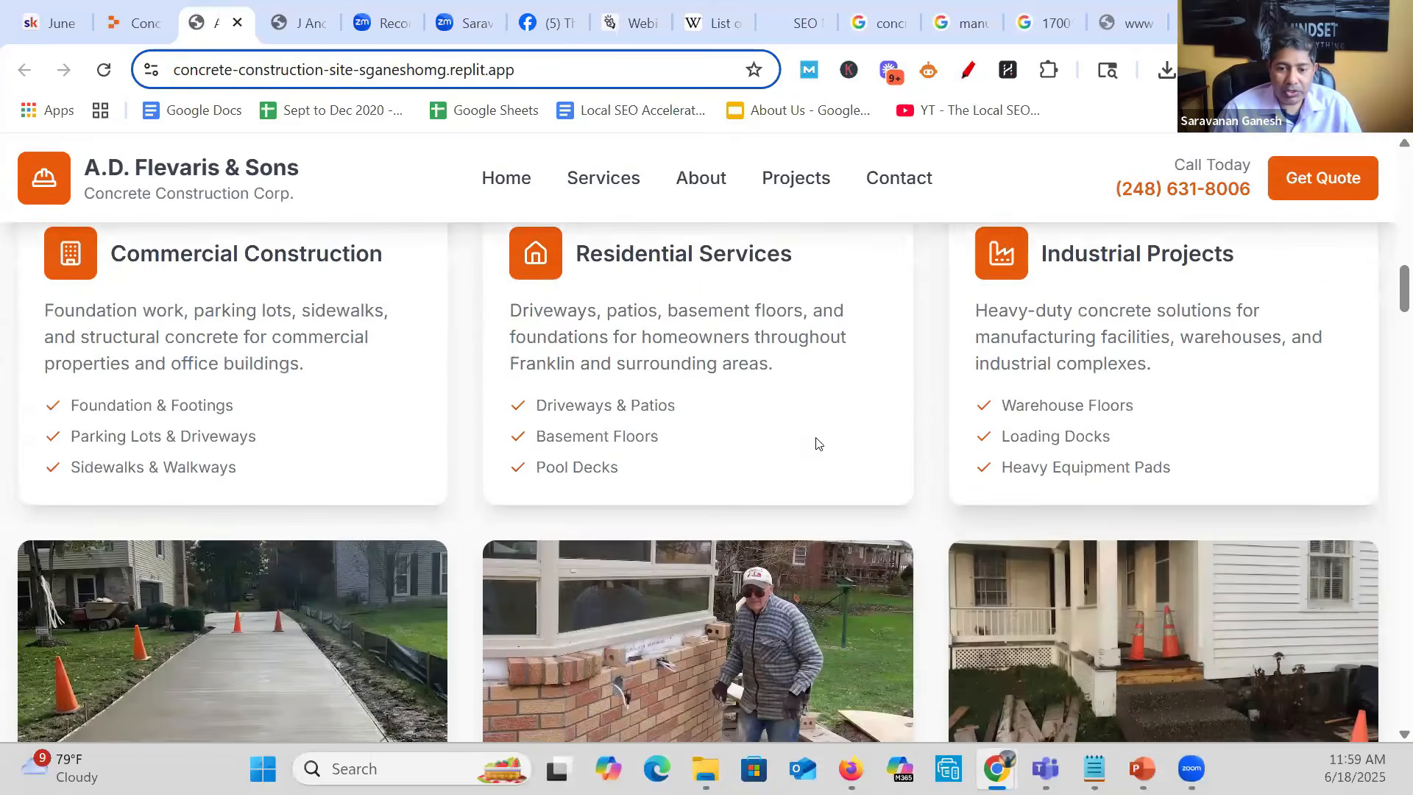
scroll(815, 437, down, 12)
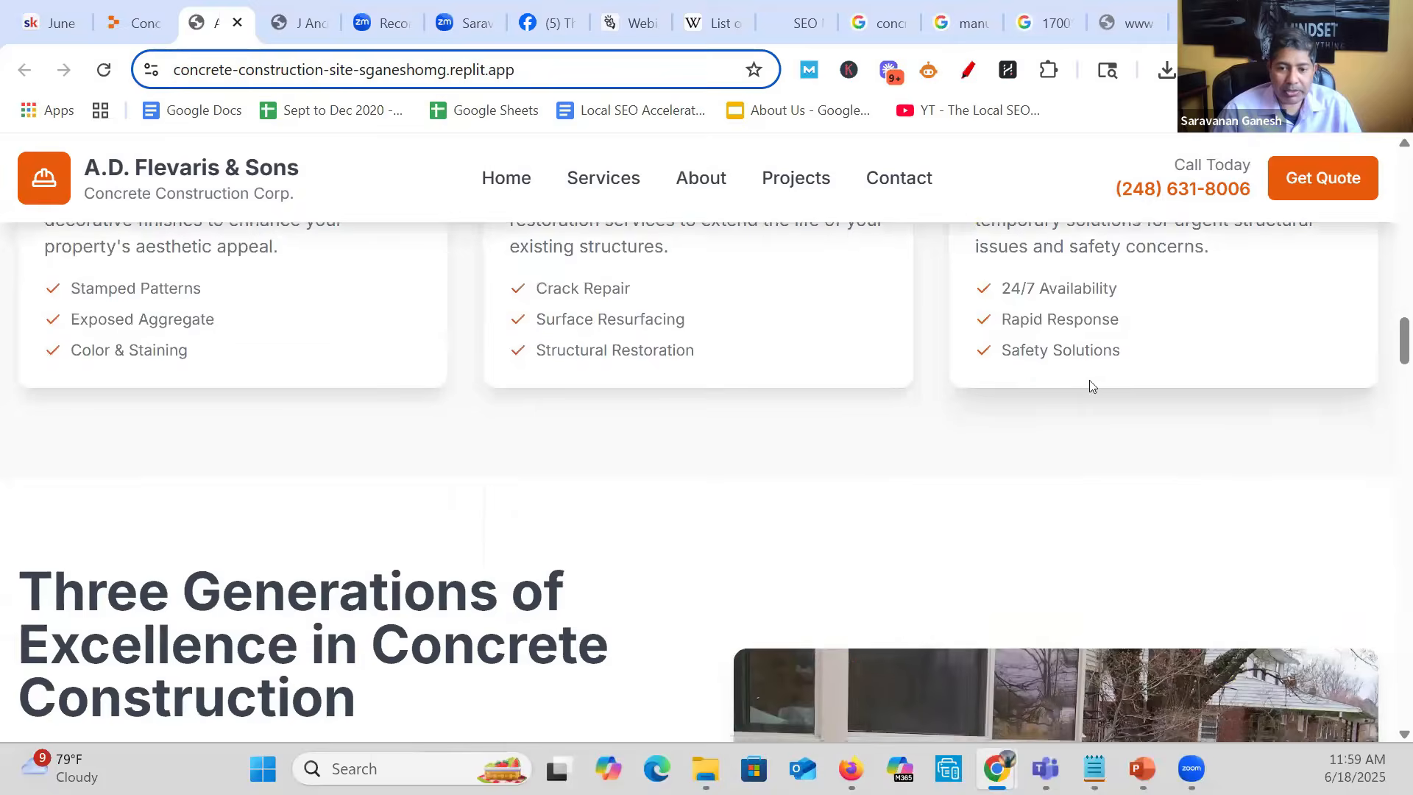
scroll(1127, 409, down, 10)
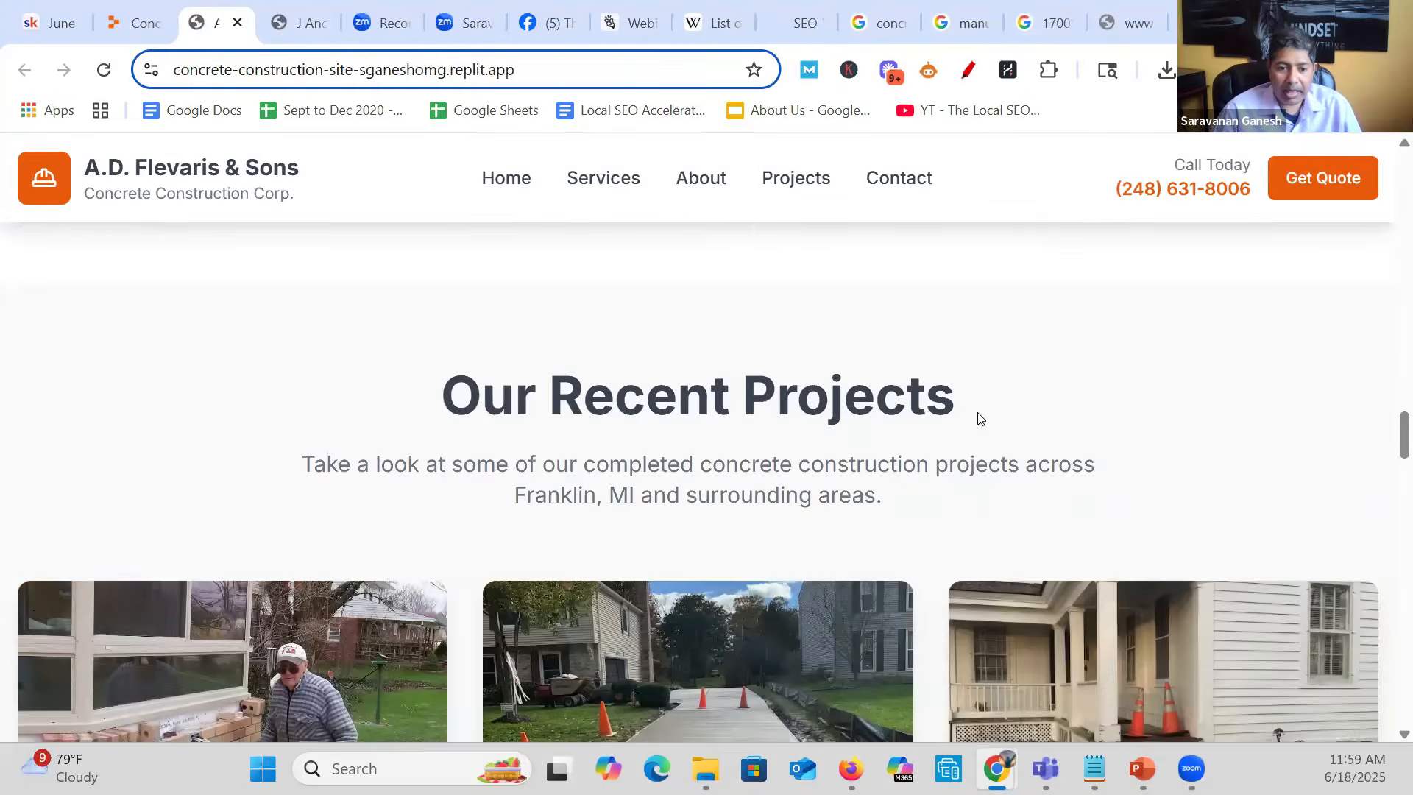
scroll(980, 419, down, 1)
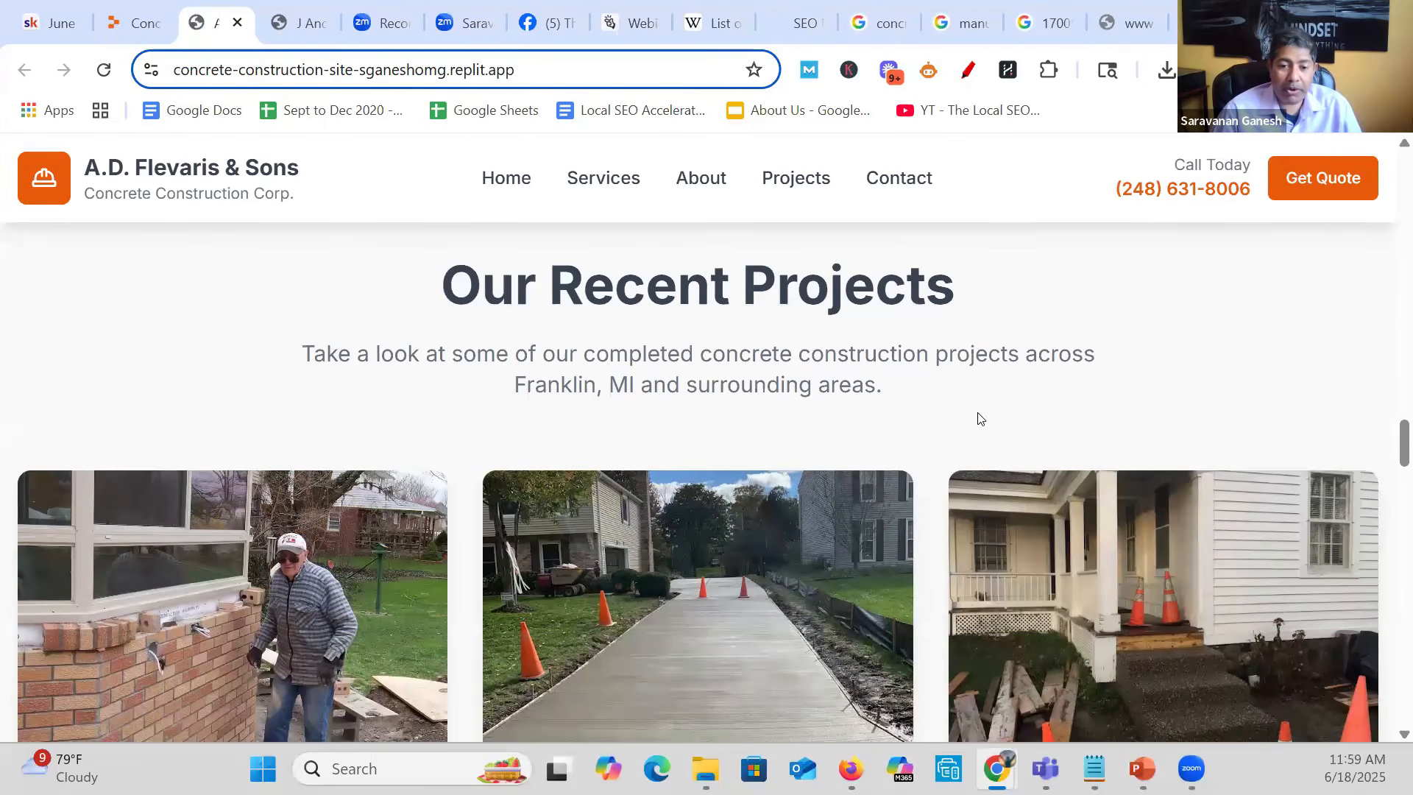
scroll(972, 415, down, 3)
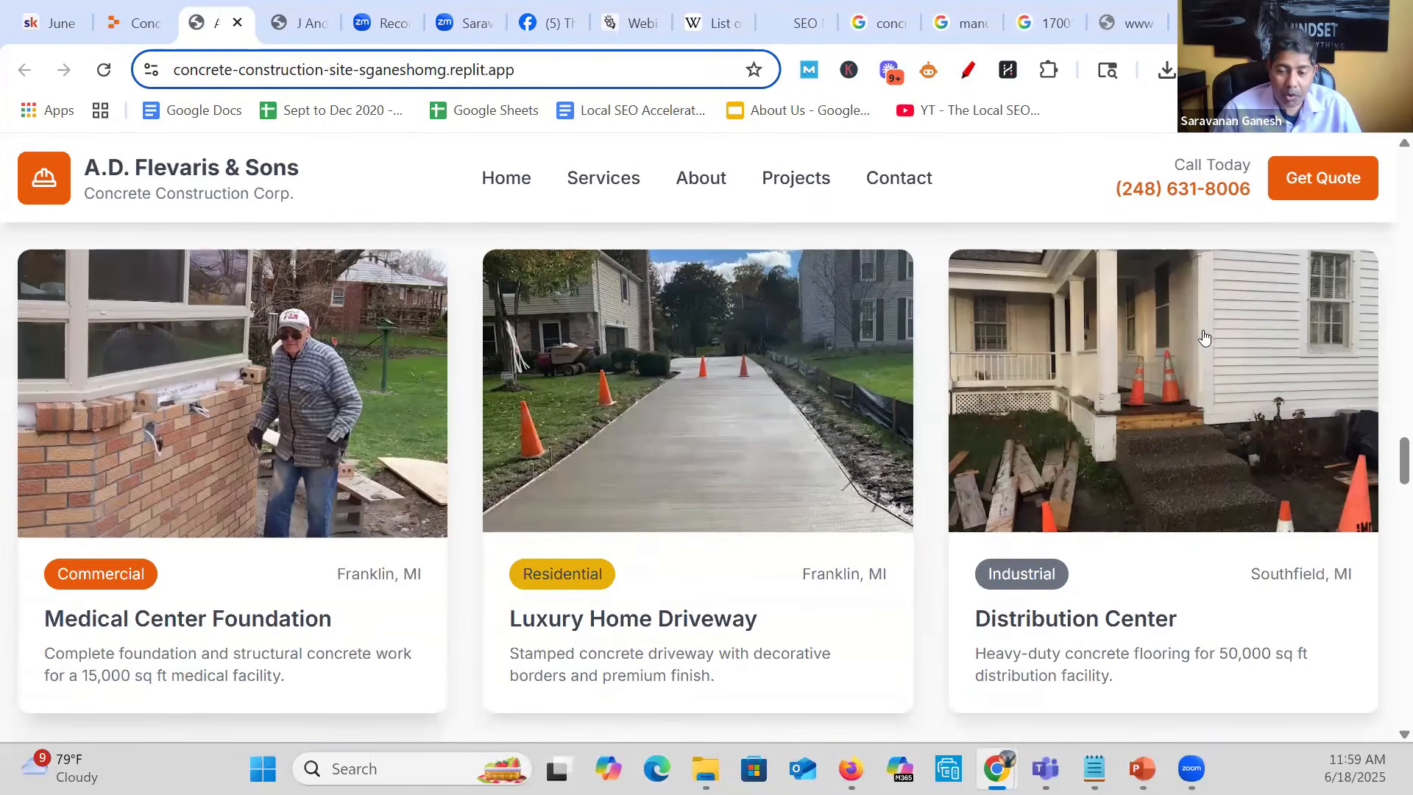
scroll(931, 486, down, 4)
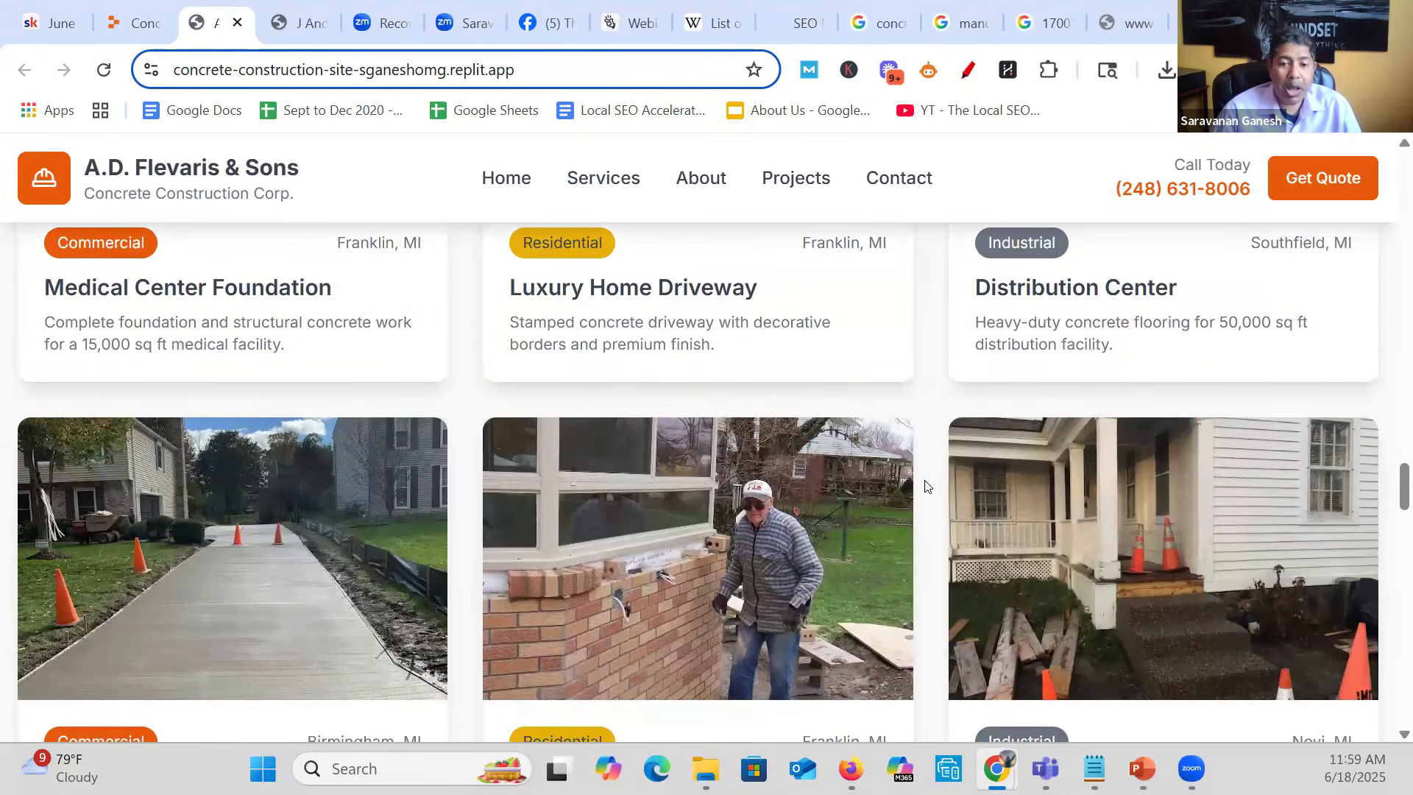
scroll(495, 483, down, 12)
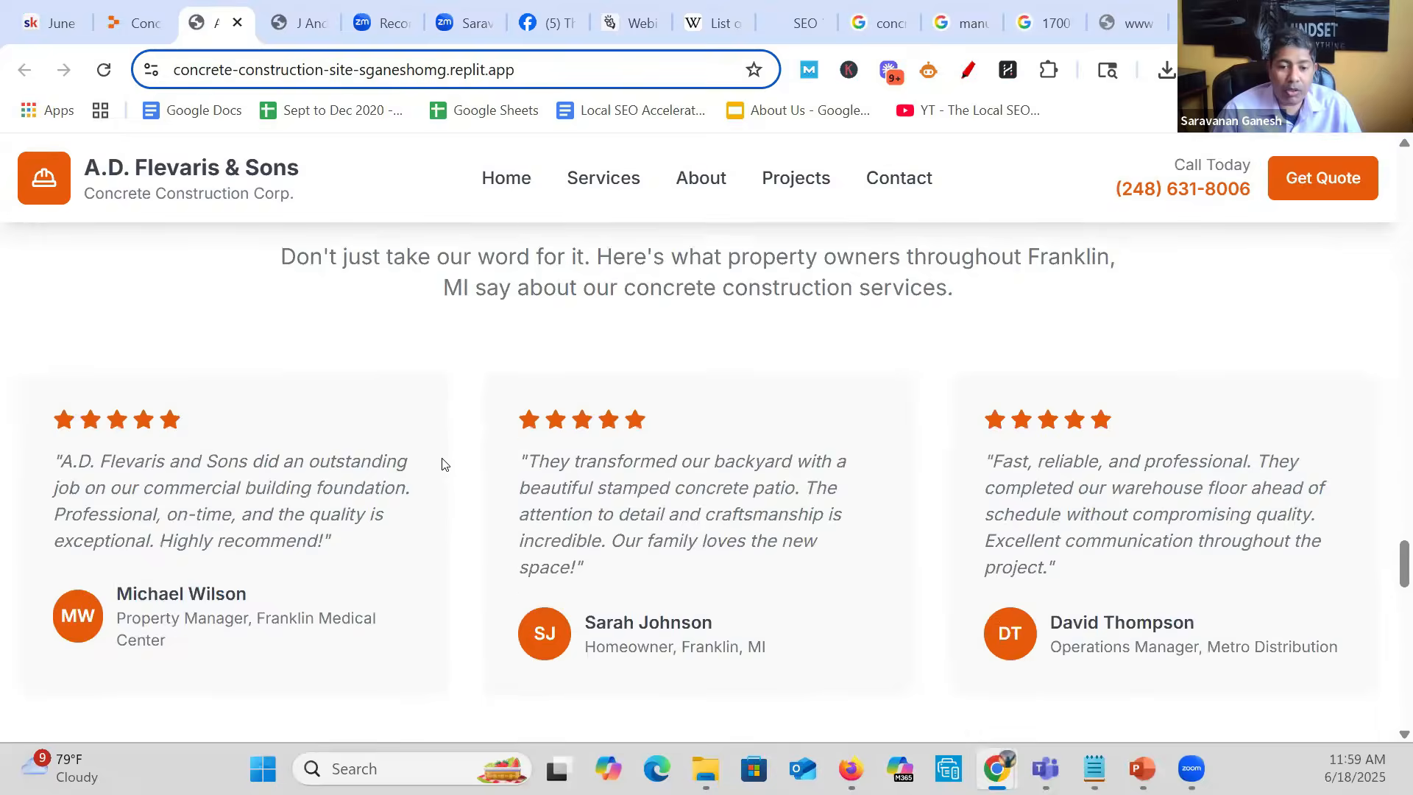
- Examine the live site's contact details, service-area cities and free estimate form, and recheck the client testimonials
scroll(442, 464, down, 12)
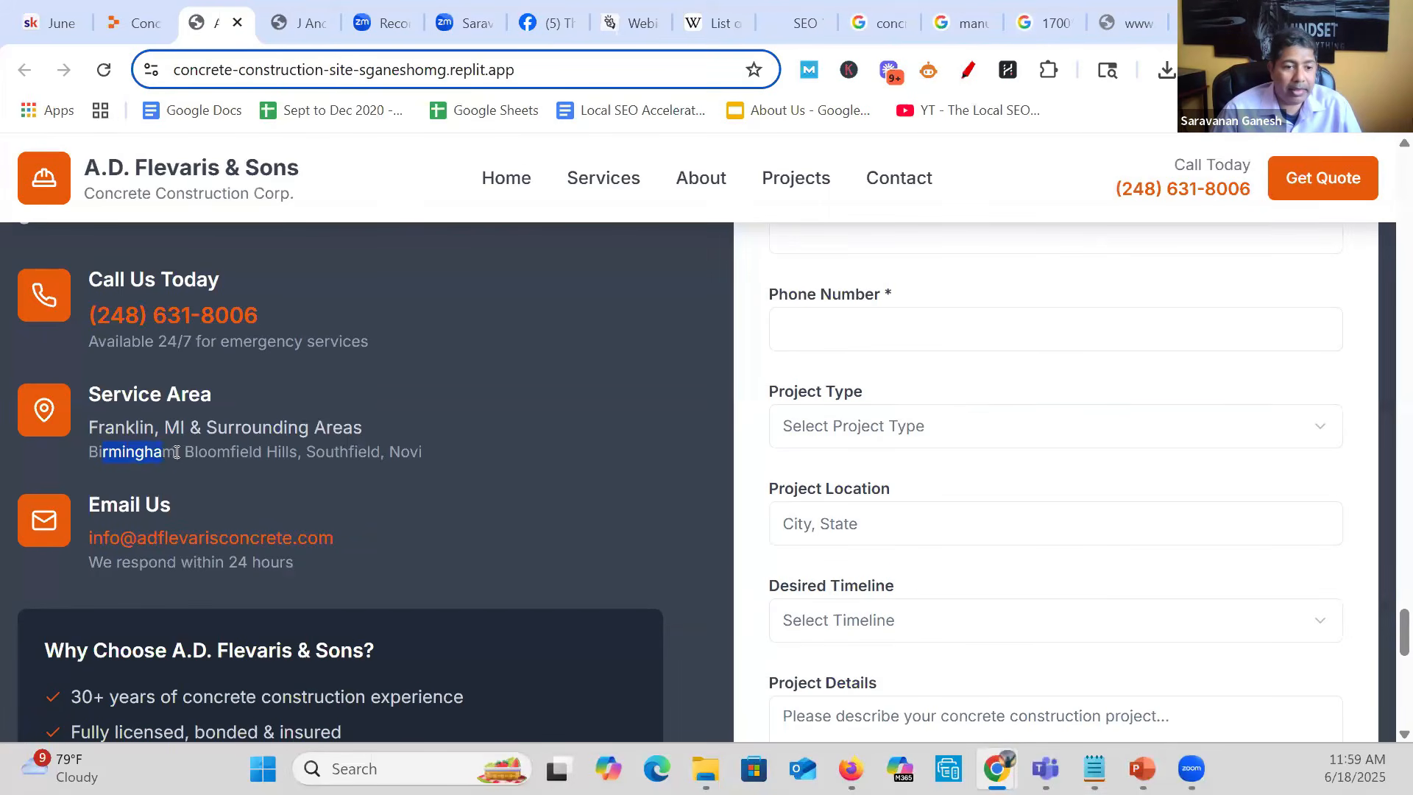
click(315, 456)
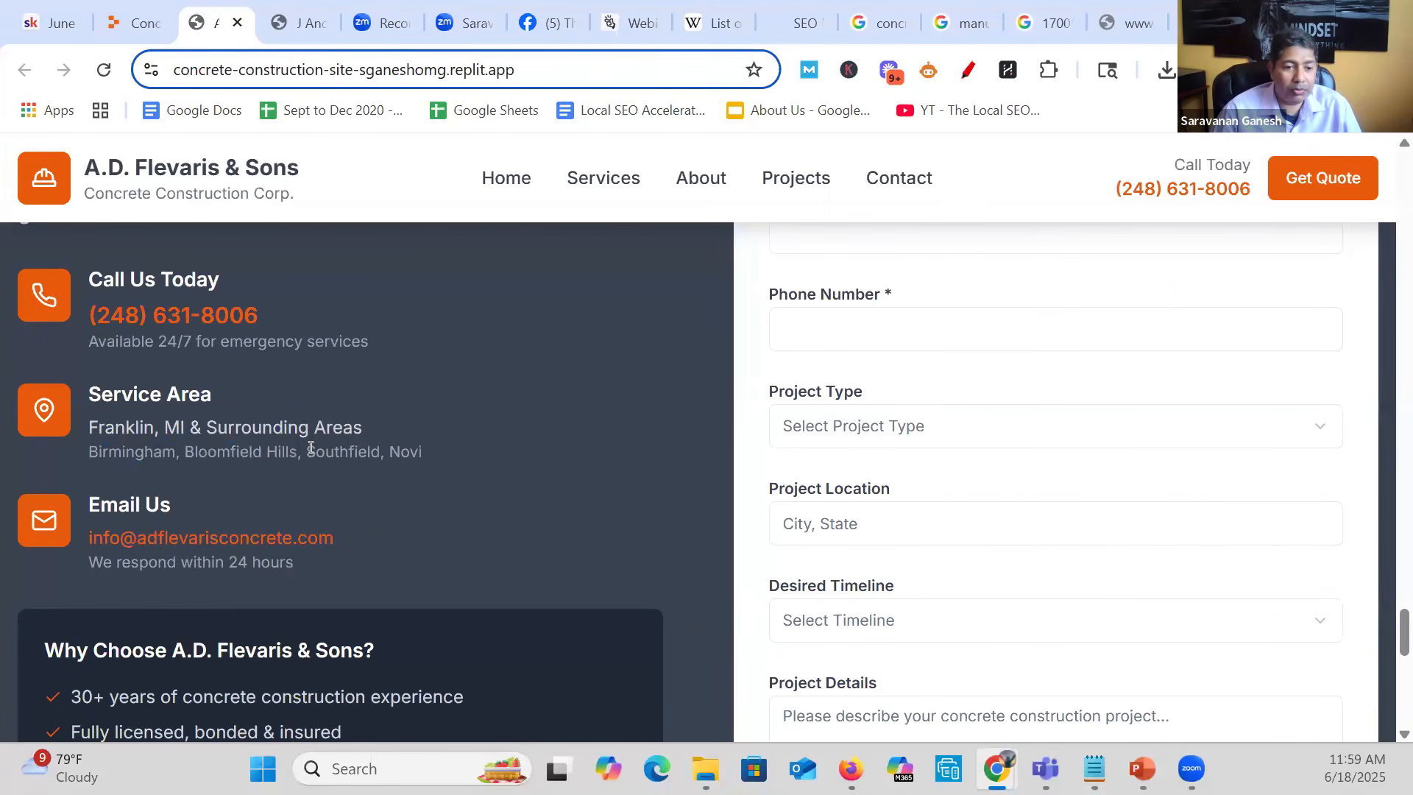
drag(378, 463, 308, 454)
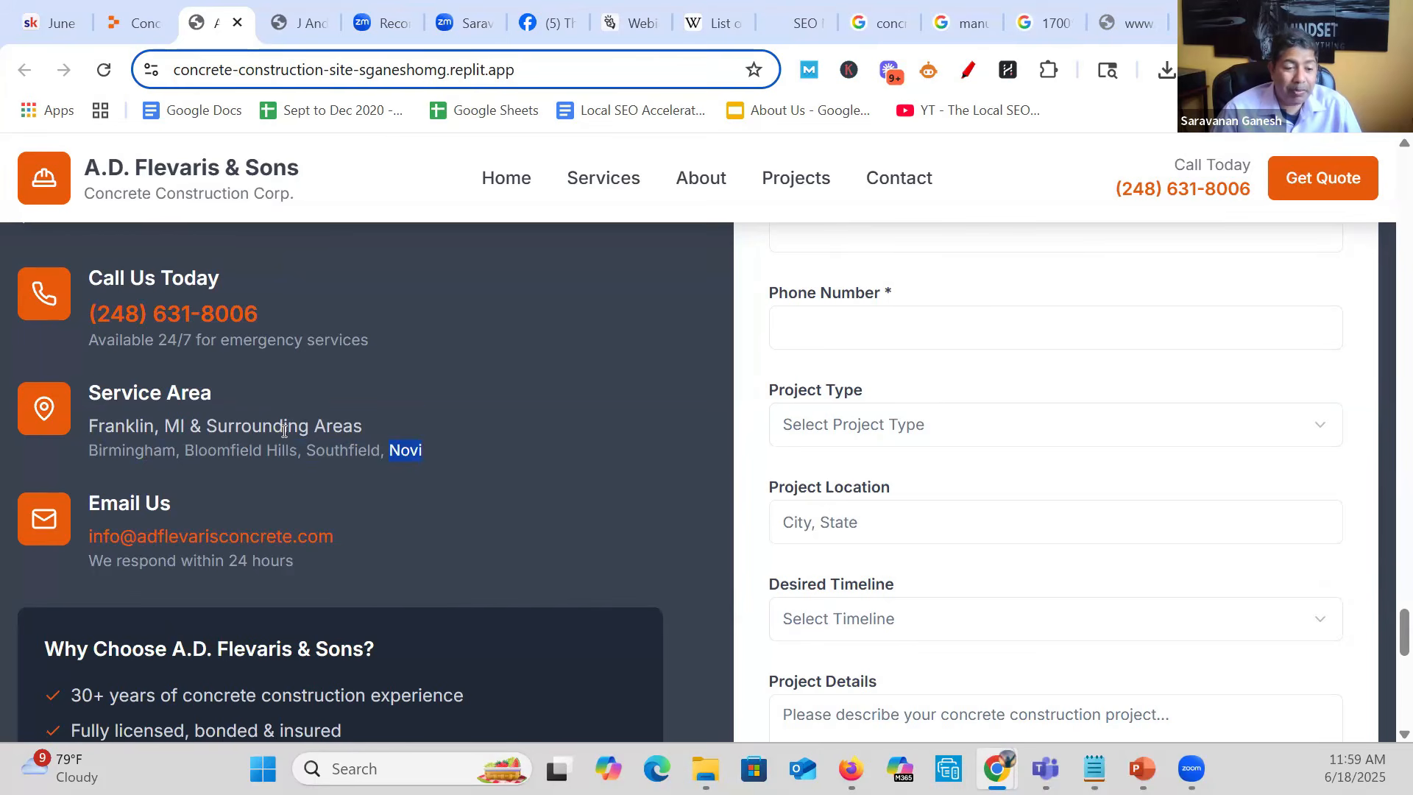
scroll(278, 419, down, 4)
scroll(282, 431, up, 3)
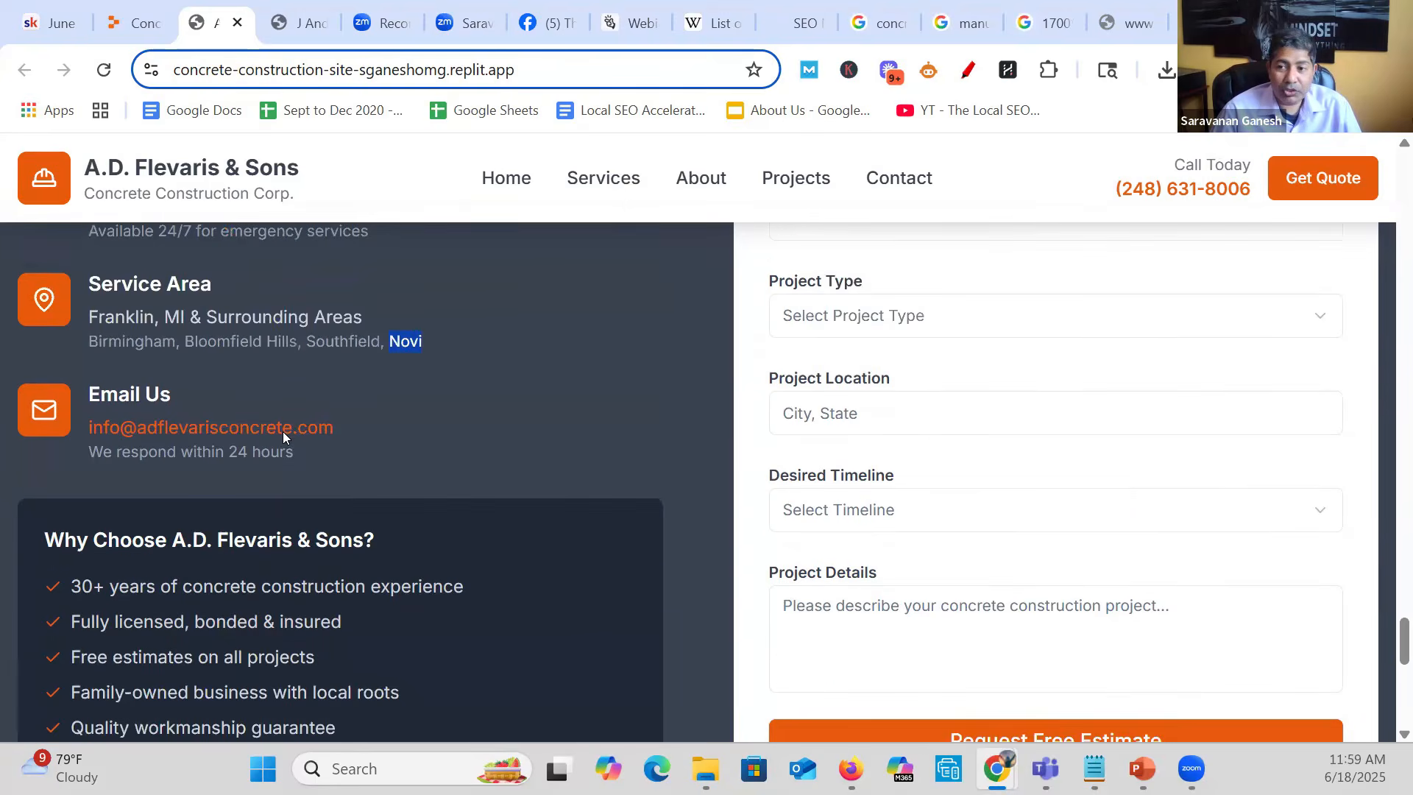
scroll(883, 471, down, 6)
scroll(1003, 376, up, 5)
scroll(979, 482, down, 9)
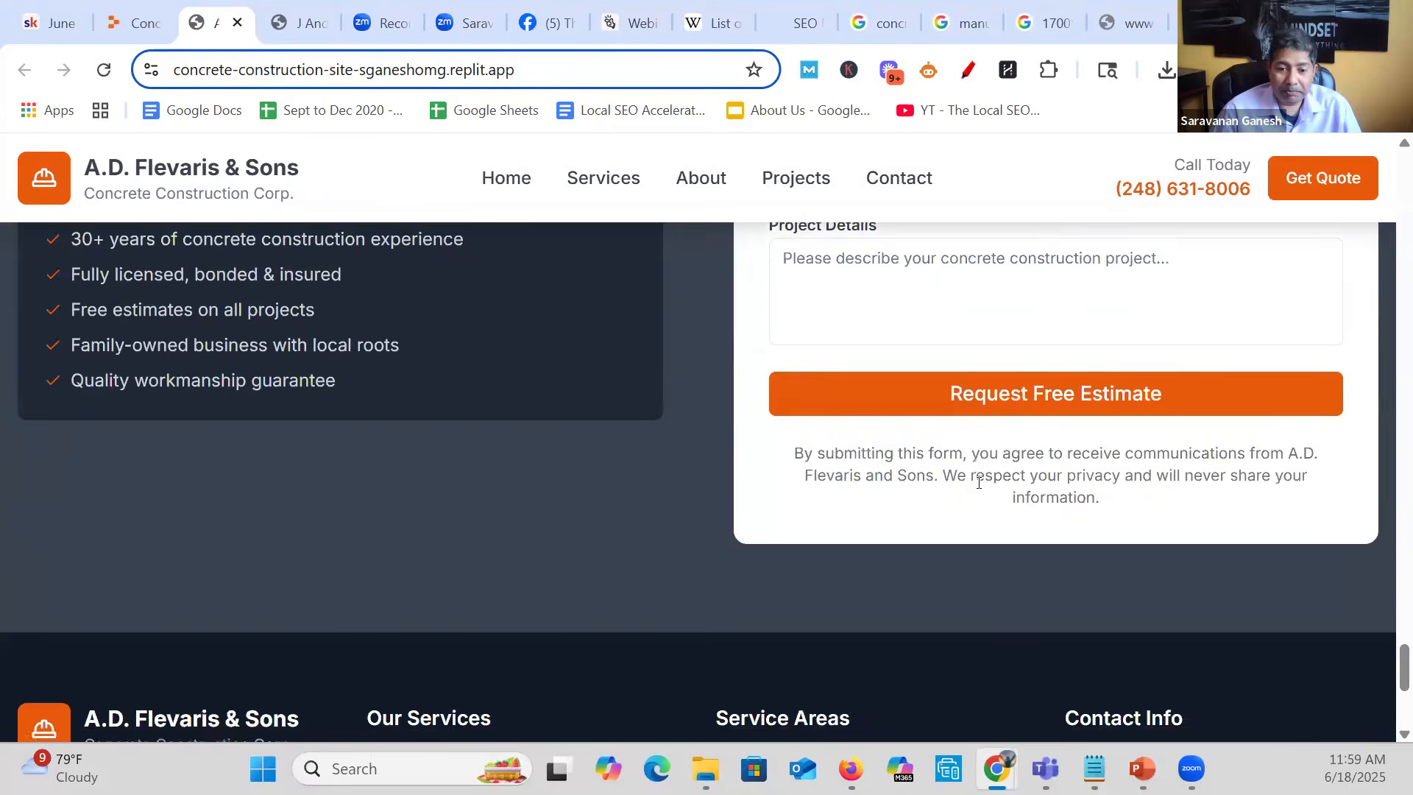
scroll(979, 482, up, 16)
scroll(978, 485, up, 10)
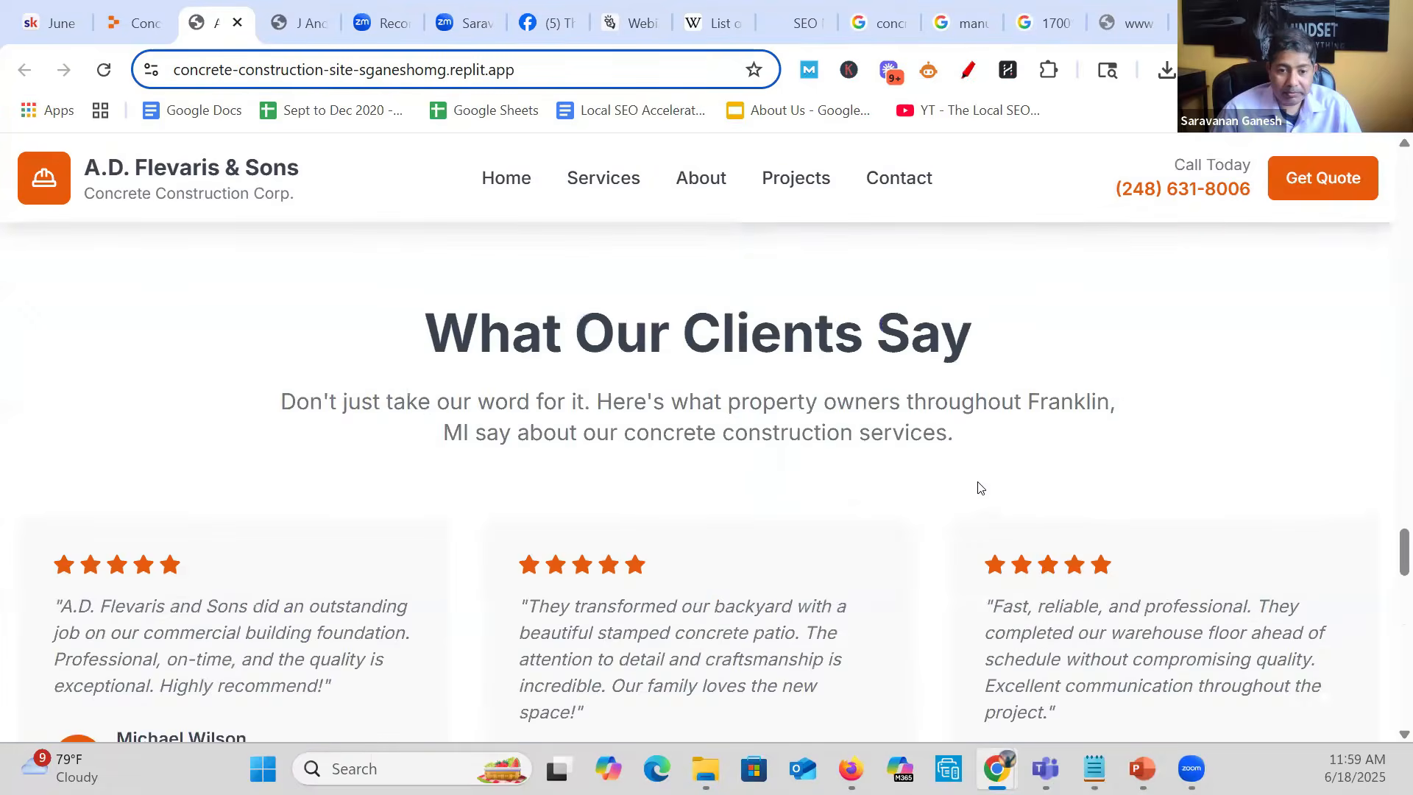
scroll(655, 559, down, 2)
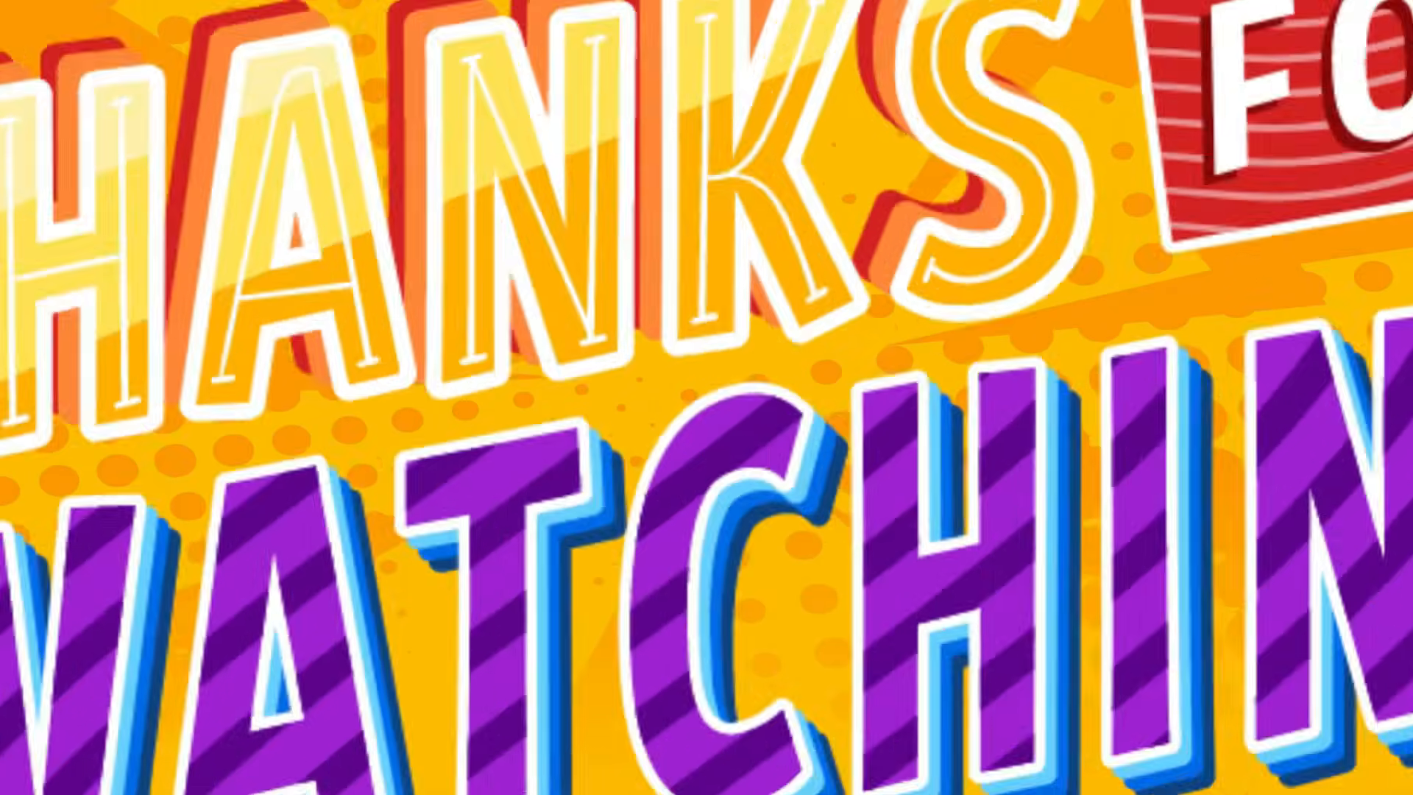